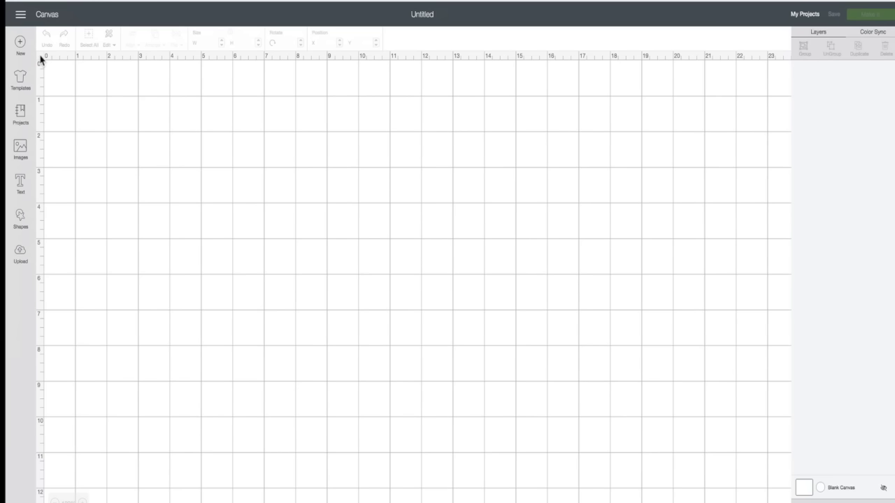
Turn off the canvas grid so the blank canvas shows plain white.
{"action": "left_click", "coordinate": [39, 59]}
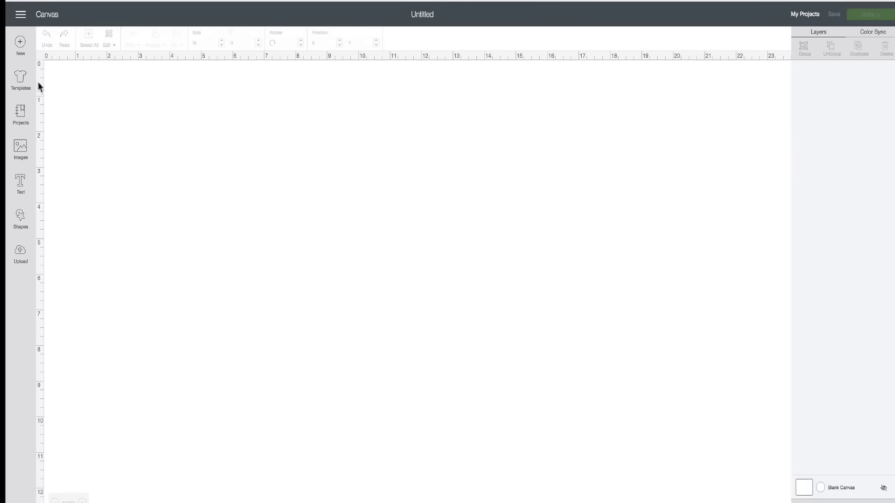
Add a text box with the person's full name in Cricut Sans, then show the font list.
{"action": "left_click", "coordinate": [20, 184]}
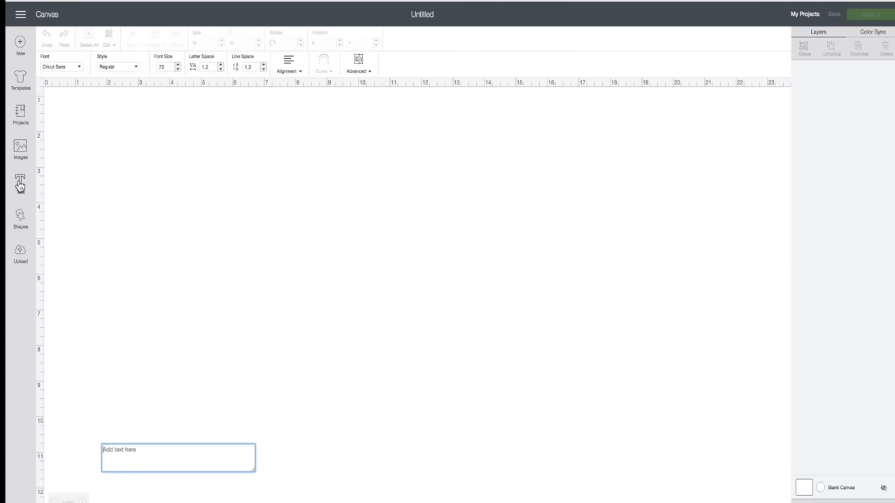
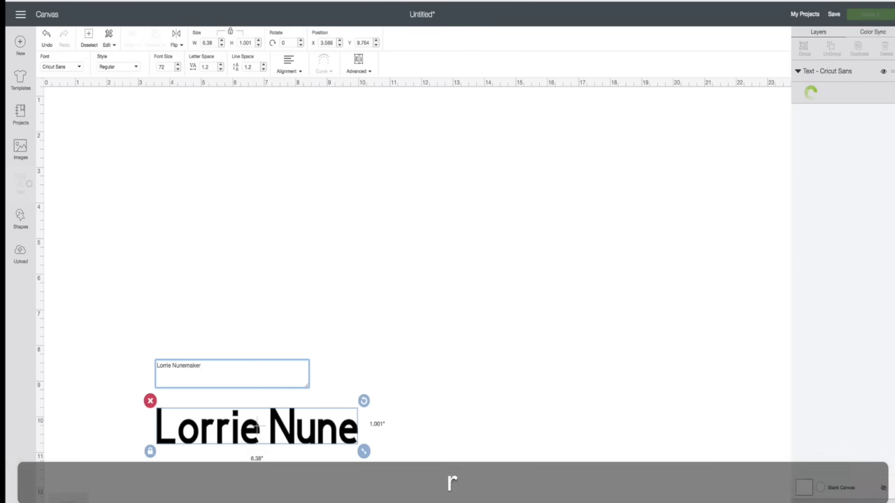
{"action": "key", "text": "Return"}
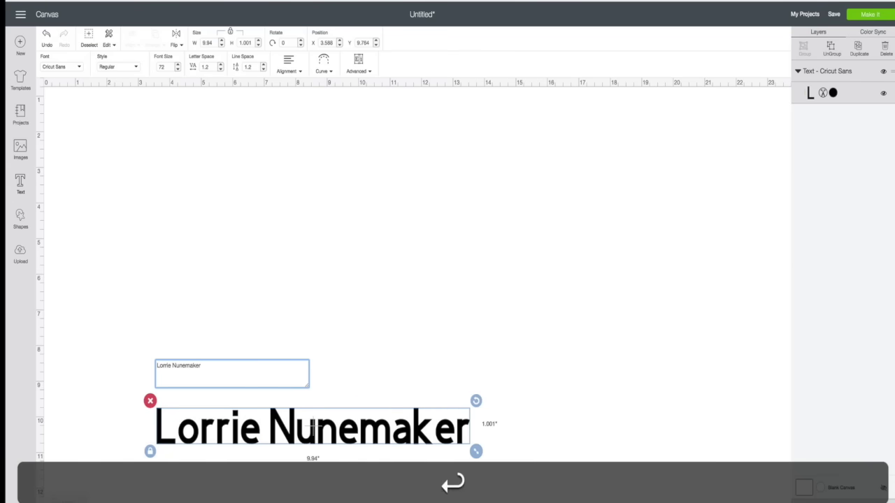
{"action": "left_click", "coordinate": [222, 427]}
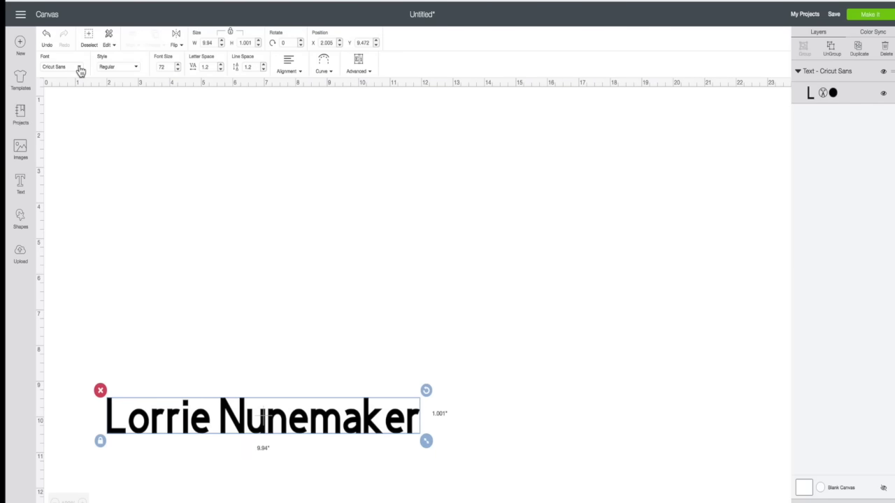
{"action": "left_click", "coordinate": [79, 69]}
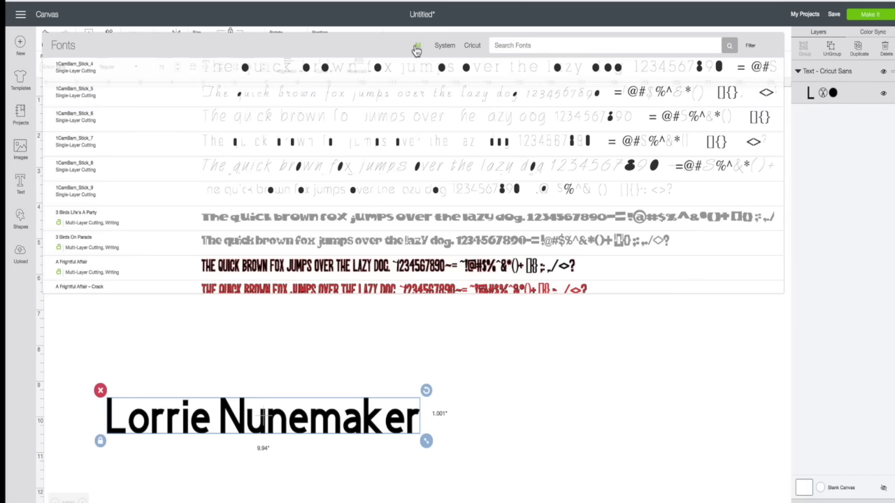
Browse the fonts, check the System fonts, then filter the list to Cricut fonts.
{"action": "scroll", "coordinate": [240, 176], "scroll_direction": "down", "scroll_amount": 5}
{"action": "scroll", "coordinate": [240, 177], "scroll_direction": "down", "scroll_amount": 3}
{"action": "scroll", "coordinate": [240, 177], "scroll_direction": "up", "scroll_amount": 8}
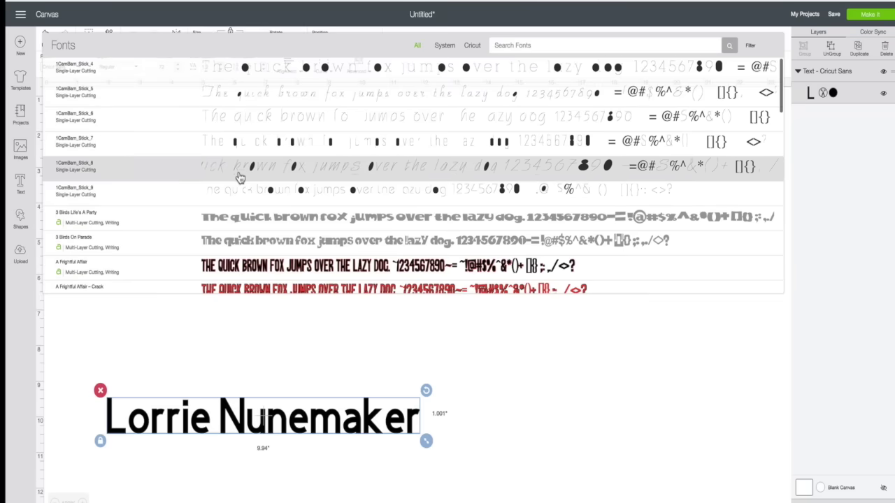
{"action": "left_click", "coordinate": [444, 46]}
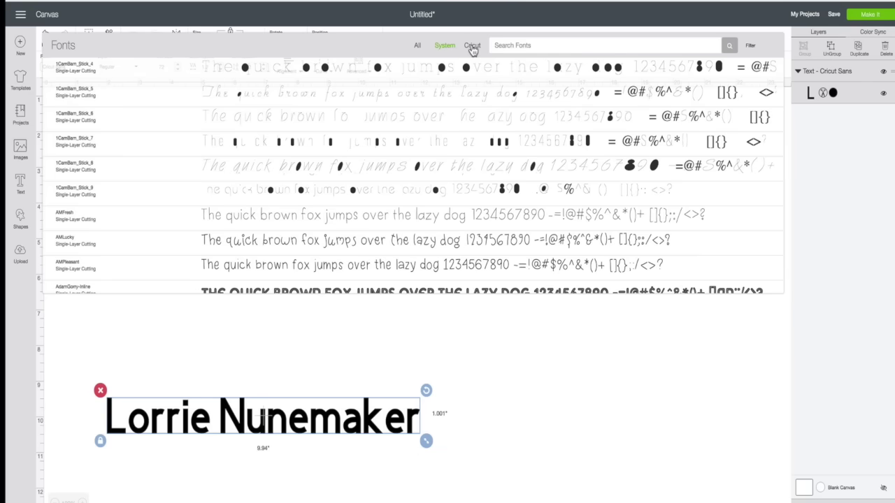
{"action": "left_click", "coordinate": [473, 47]}
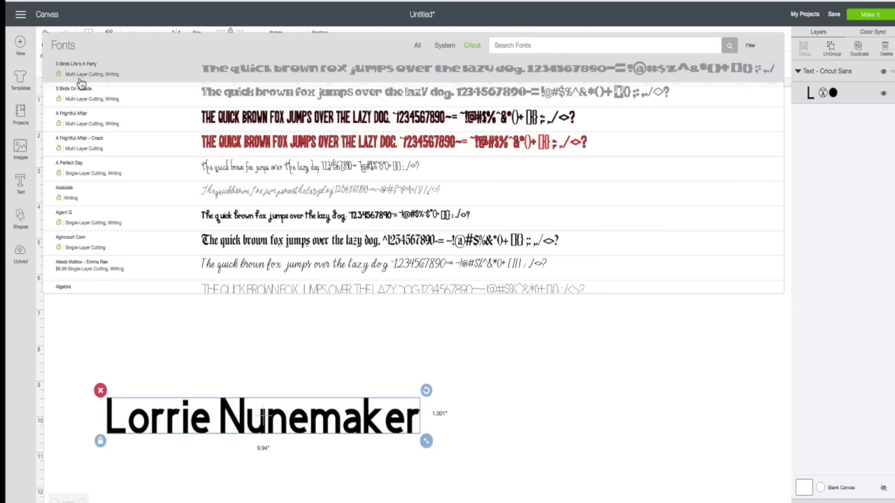
{"action": "scroll", "coordinate": [85, 168], "scroll_direction": "down", "scroll_amount": 2}
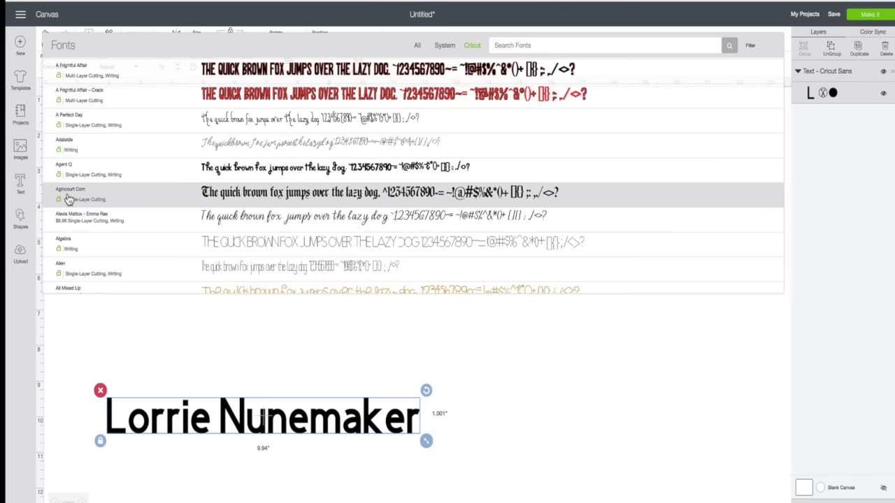
{"action": "scroll", "coordinate": [69, 199], "scroll_direction": "down", "scroll_amount": 2}
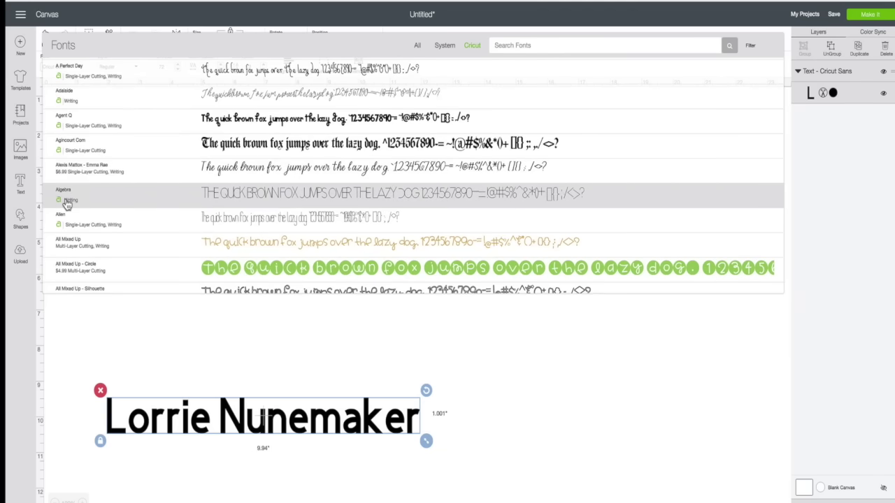
{"action": "scroll", "coordinate": [67, 203], "scroll_direction": "down", "scroll_amount": 2}
{"action": "scroll", "coordinate": [67, 203], "scroll_direction": "up", "scroll_amount": 6}
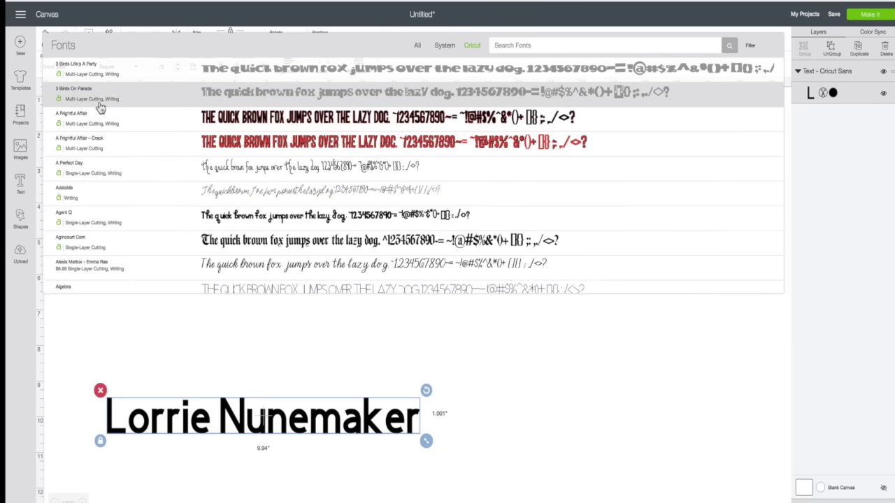
{"action": "scroll", "coordinate": [84, 231], "scroll_direction": "down", "scroll_amount": 8}
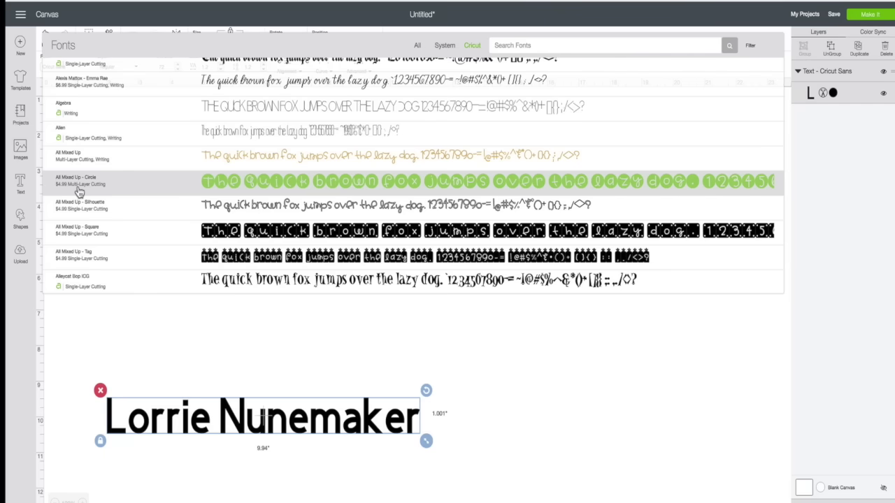
Search fonts for 'cricut san' and apply Cricut Sans to the name text.
{"action": "scroll", "coordinate": [80, 146], "scroll_direction": "up", "scroll_amount": 4}
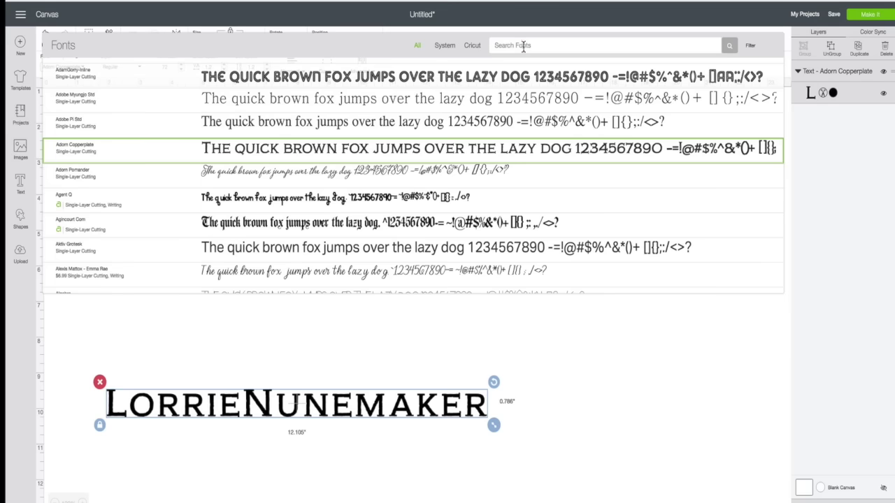
{"action": "left_click", "coordinate": [514, 46]}
{"action": "type", "text": "cricut san"}
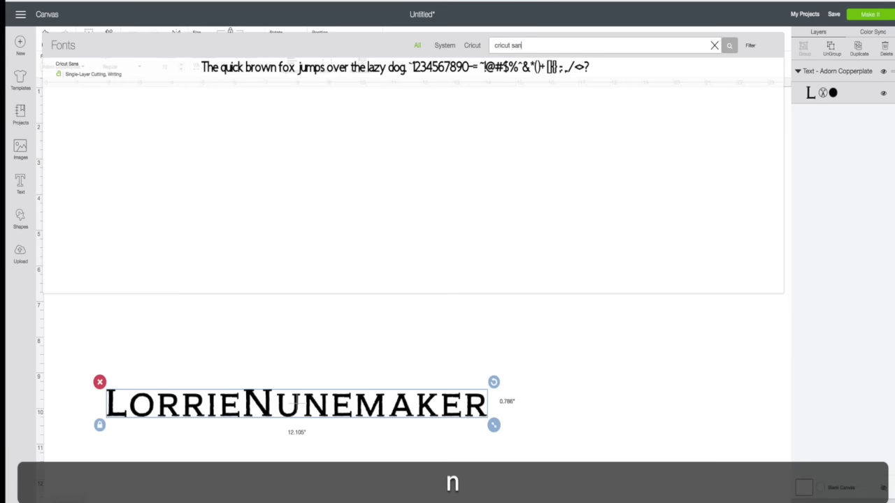
{"action": "key", "text": "Return"}
{"action": "left_click", "coordinate": [437, 67]}
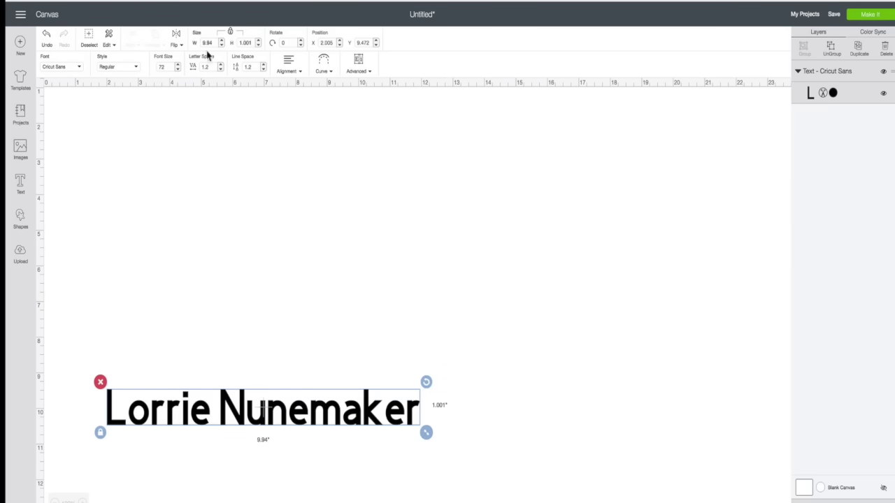
Reopen the font list, try the My Fonts filter, then clear it to show all fonts.
{"action": "left_click", "coordinate": [60, 66]}
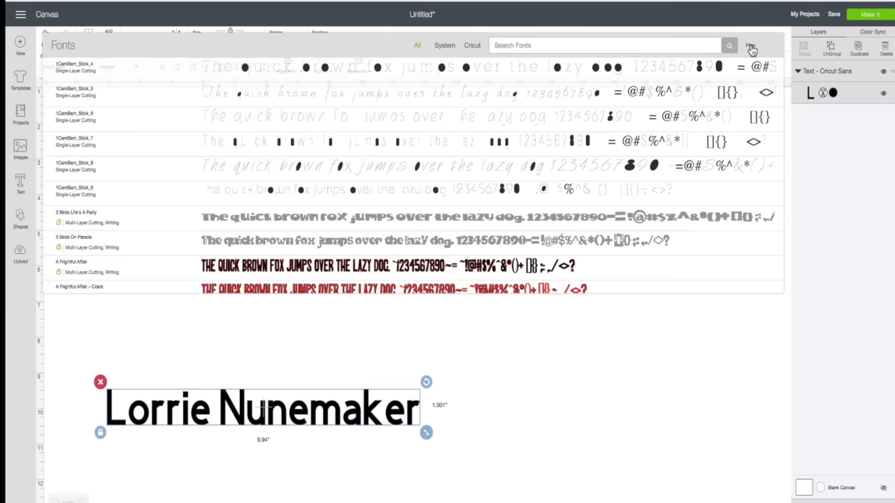
{"action": "left_click", "coordinate": [751, 47]}
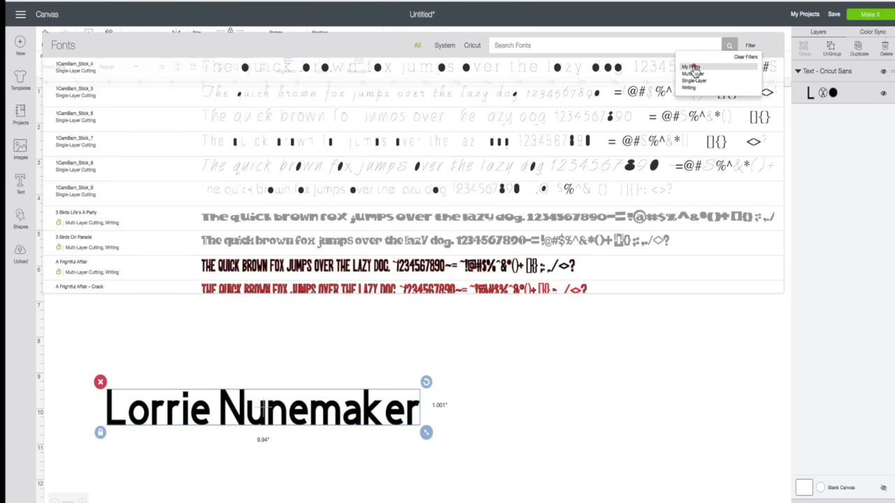
{"action": "left_click", "coordinate": [691, 67]}
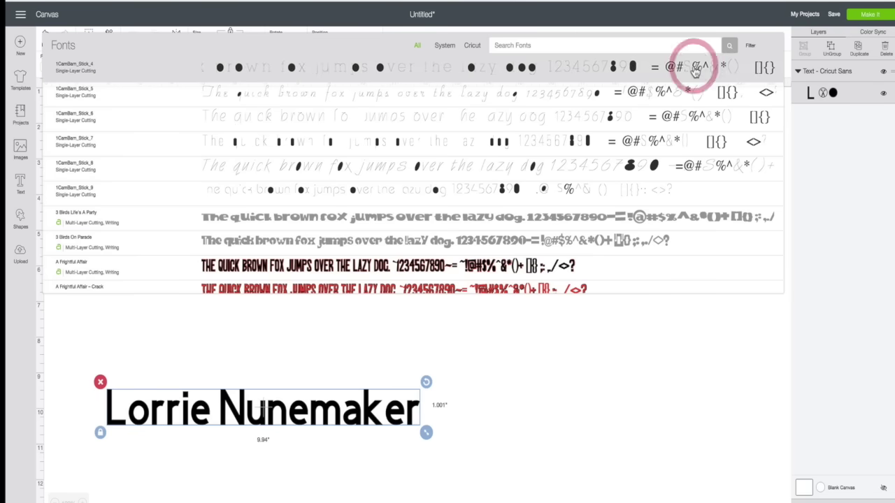
{"action": "left_click", "coordinate": [750, 48]}
{"action": "left_click", "coordinate": [692, 66]}
{"action": "scroll", "coordinate": [554, 201], "scroll_direction": "down", "scroll_amount": 10}
{"action": "scroll", "coordinate": [553, 201], "scroll_direction": "down", "scroll_amount": 15}
{"action": "scroll", "coordinate": [553, 201], "scroll_direction": "up", "scroll_amount": 20}
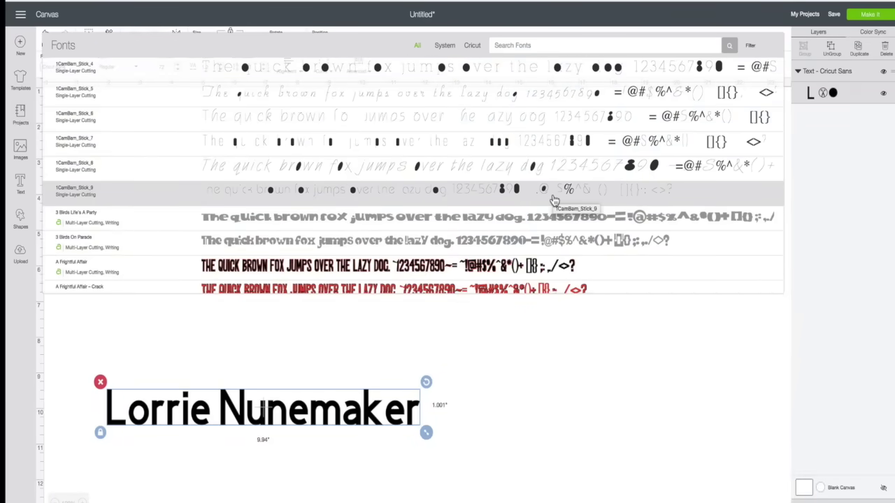
{"action": "scroll", "coordinate": [553, 197], "scroll_direction": "down", "scroll_amount": 3}
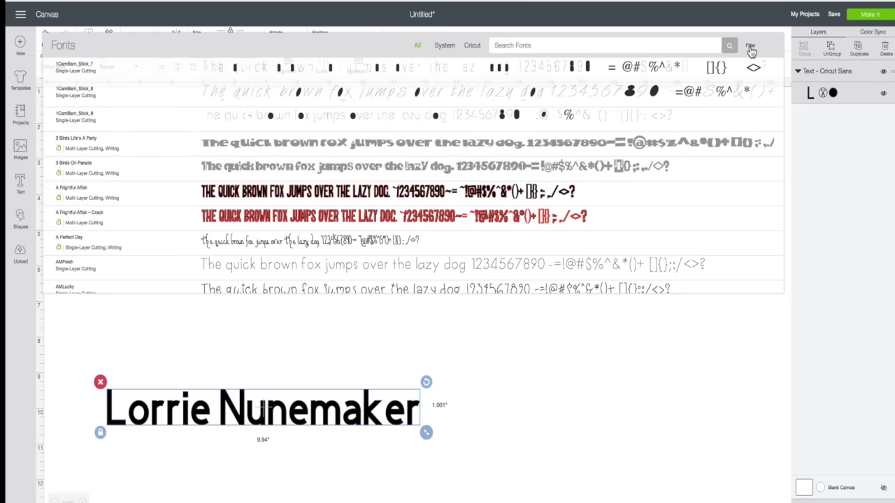
Try the Multi-Layer, Single-Layer and Writing font filters, then close the list unchanged.
{"action": "left_click", "coordinate": [750, 49]}
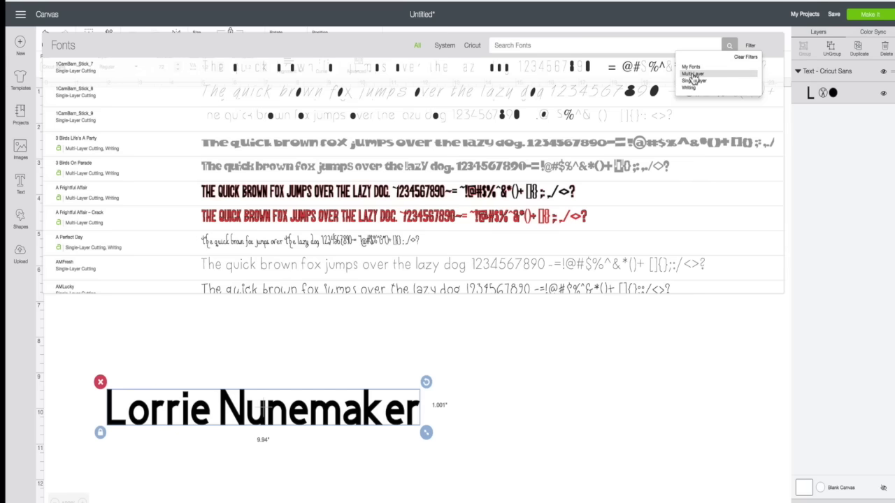
{"action": "left_click", "coordinate": [692, 74]}
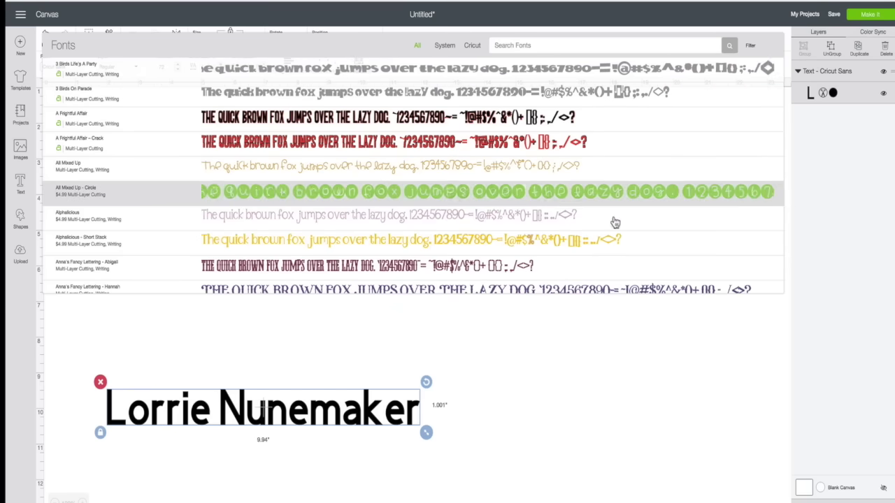
{"action": "left_click", "coordinate": [749, 47]}
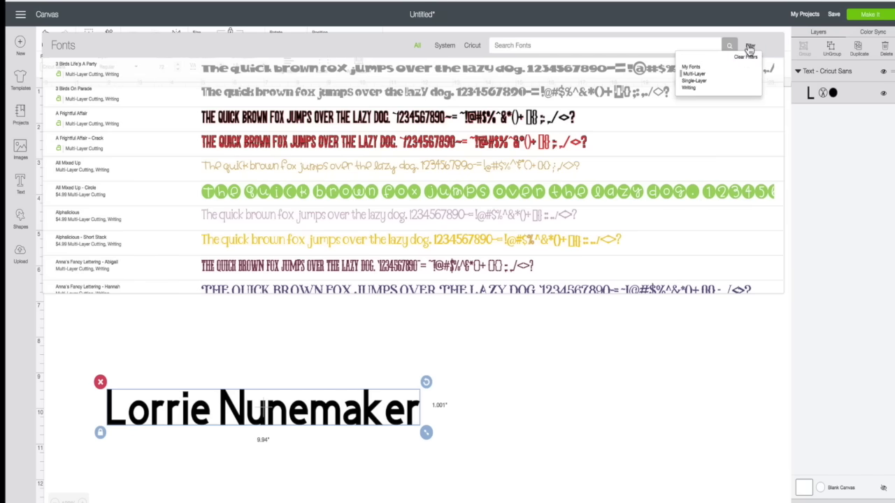
{"action": "left_click", "coordinate": [700, 81]}
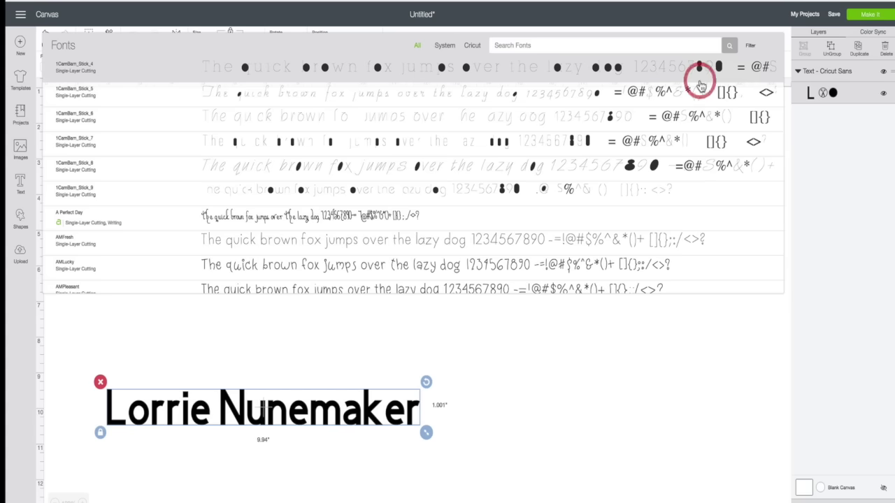
{"action": "left_click", "coordinate": [749, 49]}
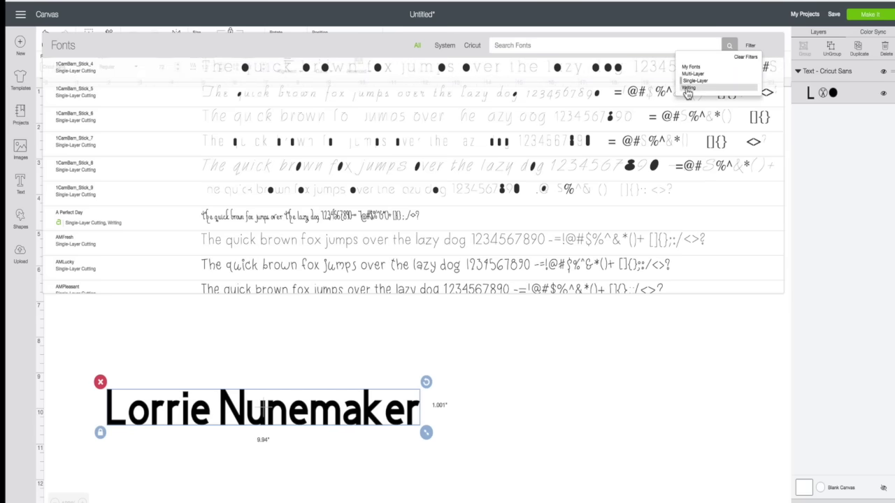
{"action": "left_click", "coordinate": [688, 90]}
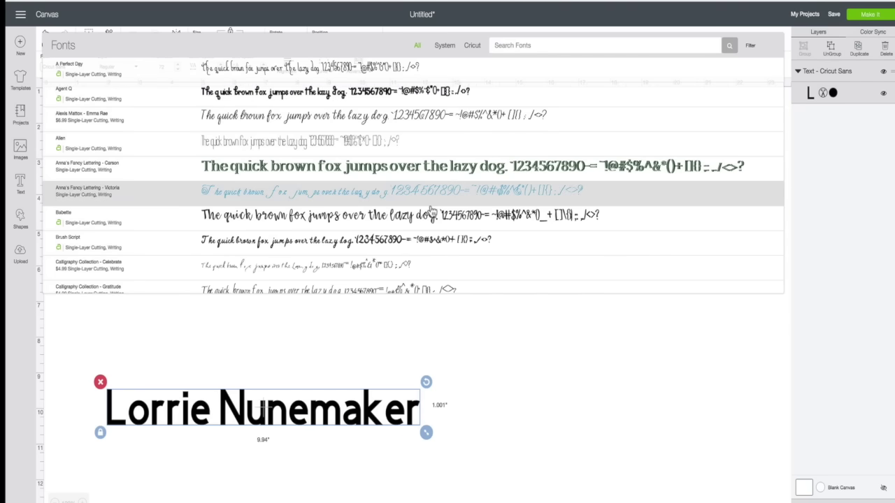
{"action": "scroll", "coordinate": [431, 212], "scroll_direction": "down", "scroll_amount": 10}
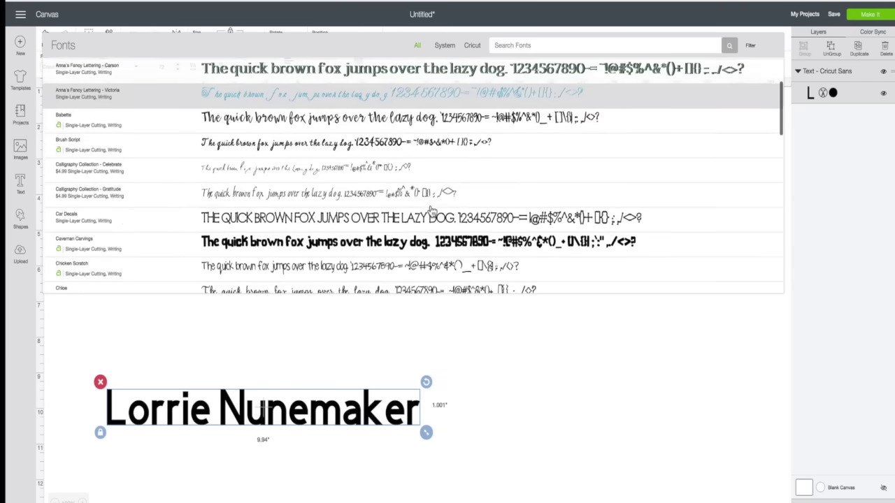
{"action": "scroll", "coordinate": [431, 212], "scroll_direction": "down", "scroll_amount": 10}
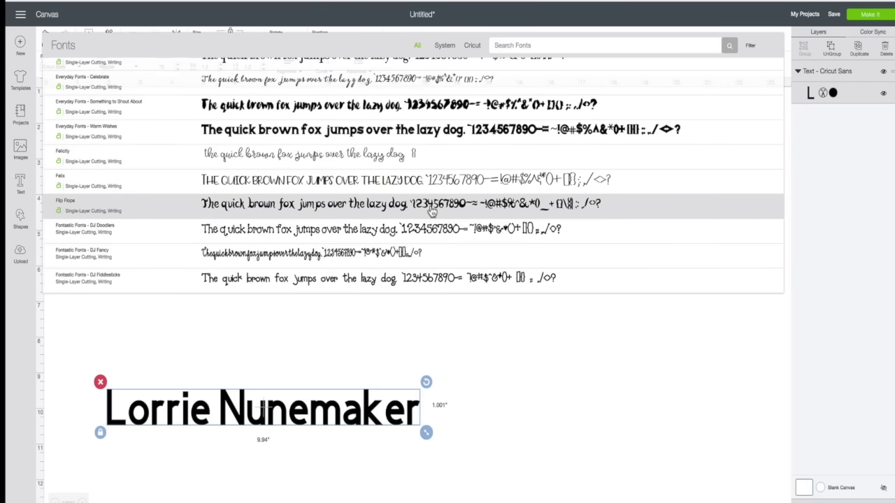
{"action": "scroll", "coordinate": [432, 212], "scroll_direction": "down", "scroll_amount": 3}
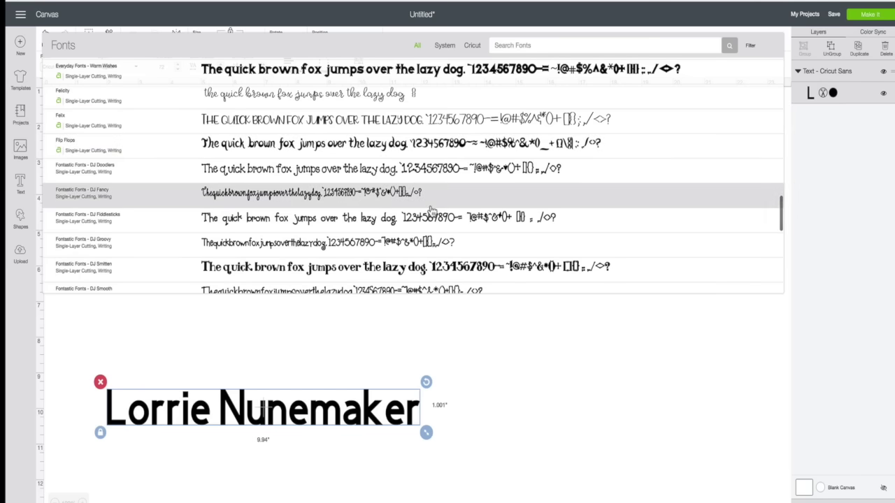
{"action": "scroll", "coordinate": [431, 211], "scroll_direction": "down", "scroll_amount": 2}
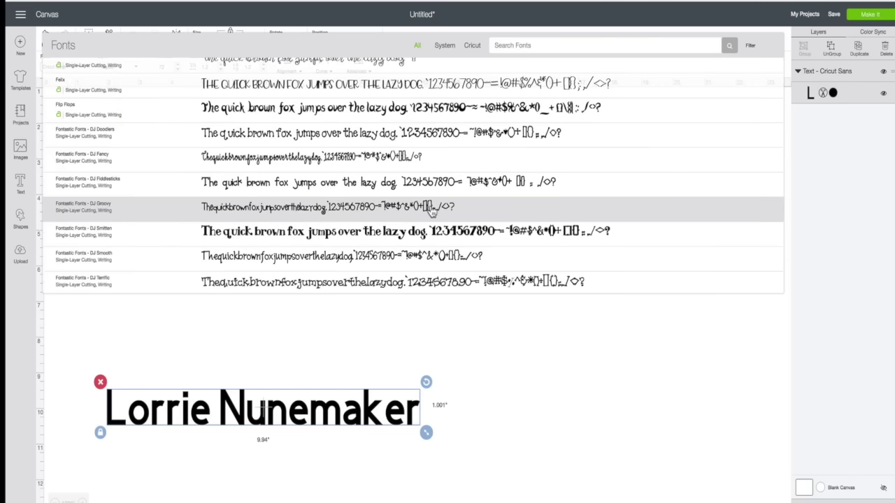
{"action": "scroll", "coordinate": [431, 212], "scroll_direction": "up", "scroll_amount": 10}
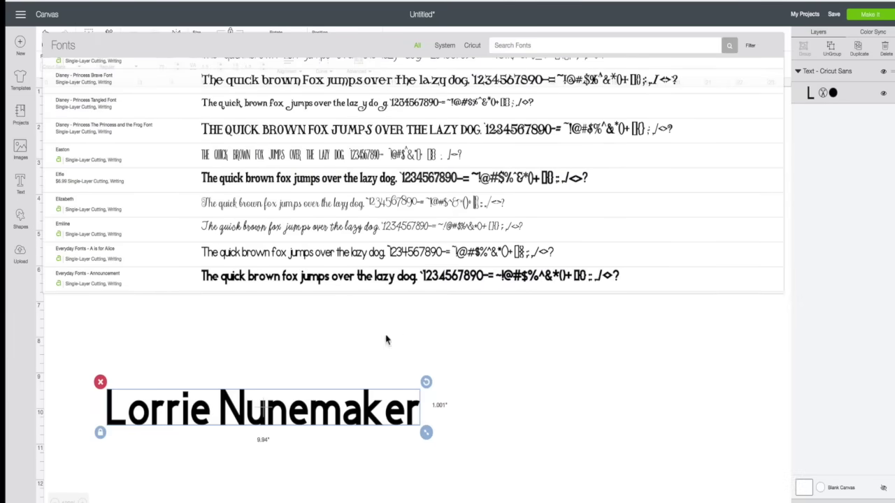
{"action": "left_click", "coordinate": [335, 340]}
Move the name up, try font size 12, then resize and stretch it to 1.505 inches tall.
{"action": "left_click", "coordinate": [224, 406]}
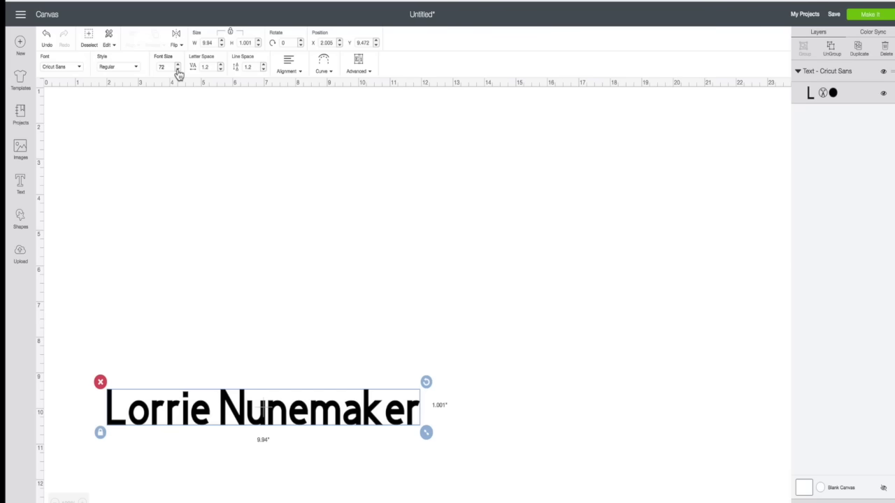
{"action": "left_click_drag", "start_coordinate": [242, 412], "coordinate": [236, 176]}
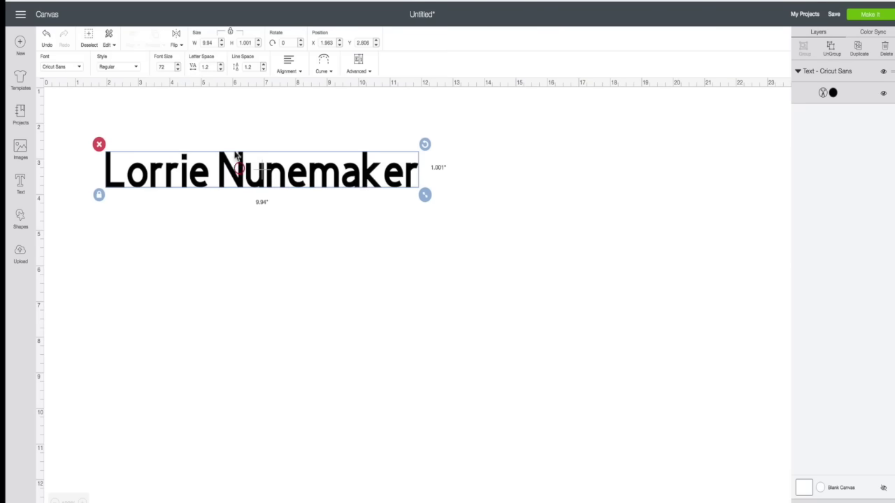
{"action": "left_click", "coordinate": [156, 67]}
{"action": "type", "text": "12"}
{"action": "key", "text": "Return"}
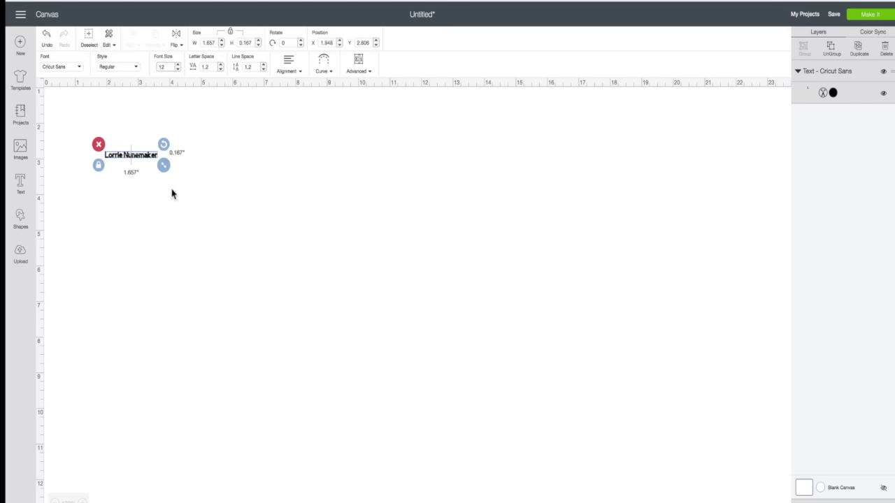
{"action": "left_click_drag", "start_coordinate": [163, 165], "coordinate": [442, 217]}
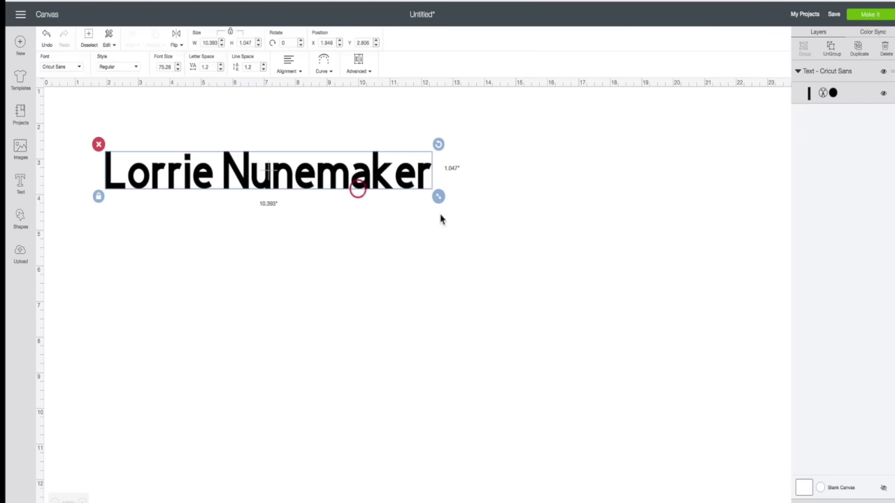
{"action": "left_click", "coordinate": [98, 196]}
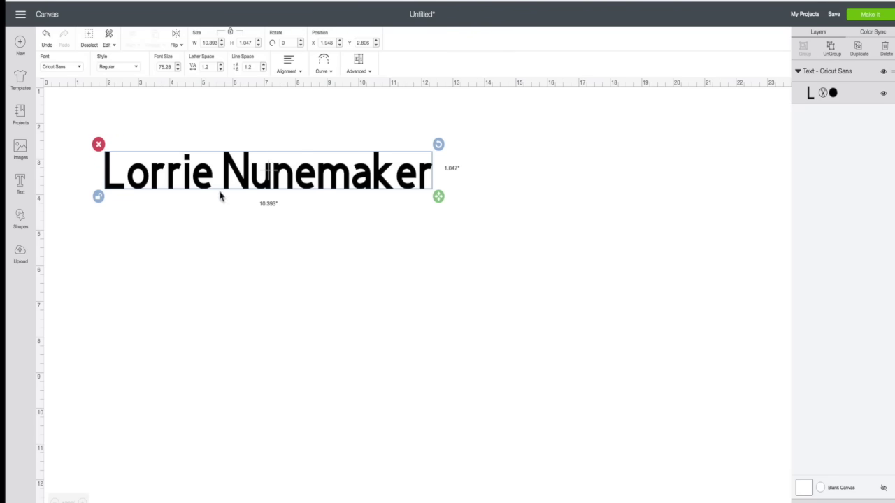
{"action": "left_click_drag", "start_coordinate": [451, 199], "coordinate": [380, 213]}
{"action": "left_click", "coordinate": [99, 213]}
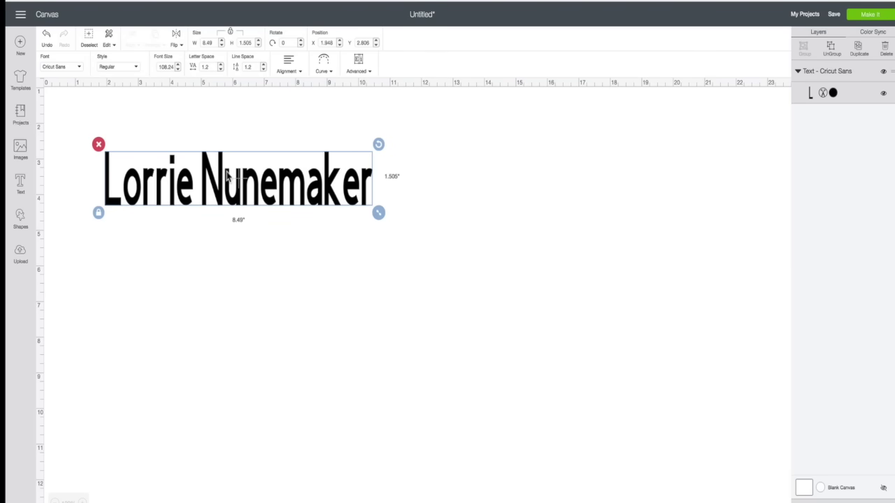
{"action": "left_click_drag", "start_coordinate": [219, 179], "coordinate": [282, 189]}
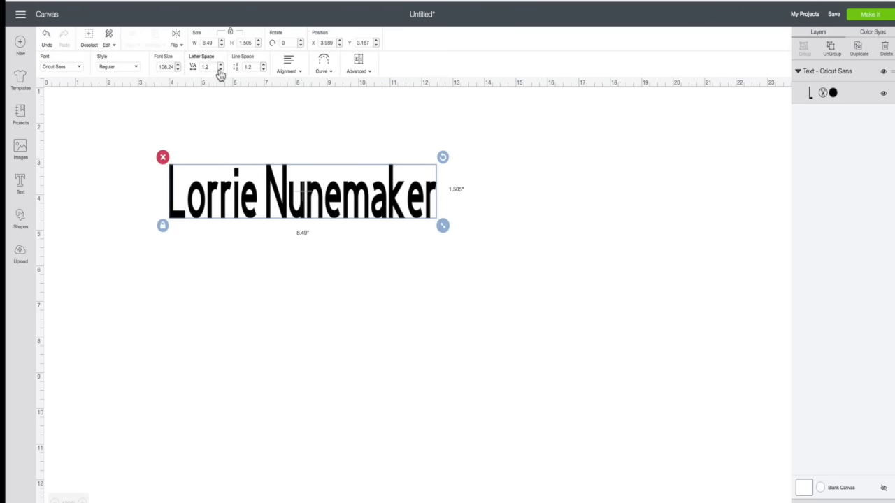
Adjust the name's letter spacing with the arrows to 1.7.
{"action": "left_click", "coordinate": [221, 70]}
{"action": "left_click", "coordinate": [221, 70]}
{"action": "left_click", "coordinate": [221, 70]}
{"action": "left_click", "coordinate": [221, 70]}
{"action": "left_click", "coordinate": [221, 70]}
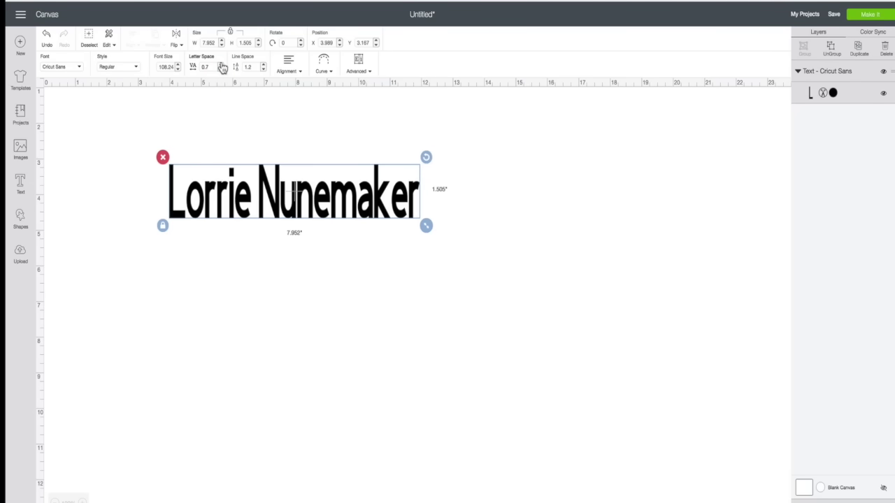
{"action": "left_click", "coordinate": [220, 64]}
{"action": "left_click", "coordinate": [221, 63]}
{"action": "left_click", "coordinate": [221, 64]}
{"action": "left_click", "coordinate": [221, 64]}
{"action": "left_click", "coordinate": [220, 64]}
{"action": "left_click", "coordinate": [220, 64]}
{"action": "left_click", "coordinate": [221, 63]}
{"action": "left_click", "coordinate": [221, 64]}
{"action": "left_click", "coordinate": [220, 63]}
{"action": "left_click", "coordinate": [221, 64]}
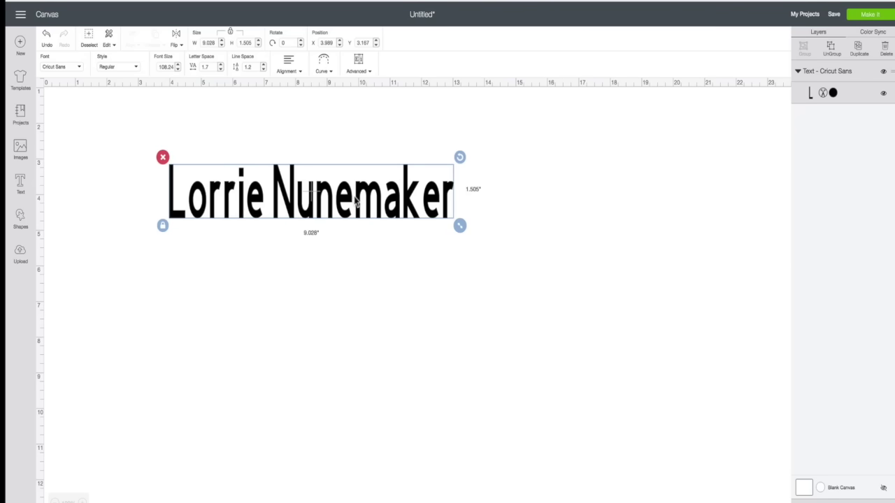
{"action": "scroll", "coordinate": [357, 201], "scroll_direction": "up", "scroll_amount": 1}
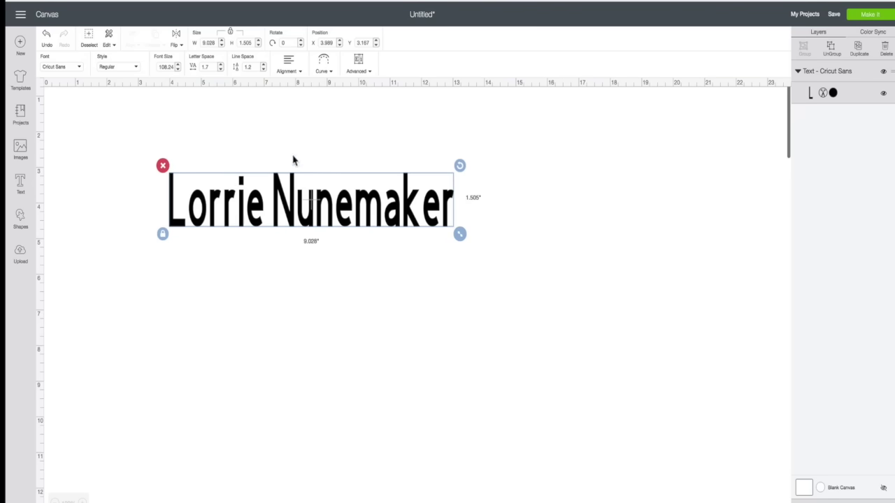
{"action": "left_click", "coordinate": [395, 216]}
Break the name onto two lines after the first word.
{"action": "double_click", "coordinate": [395, 216]}
{"action": "left_click", "coordinate": [395, 216]}
{"action": "double_click", "coordinate": [395, 216]}
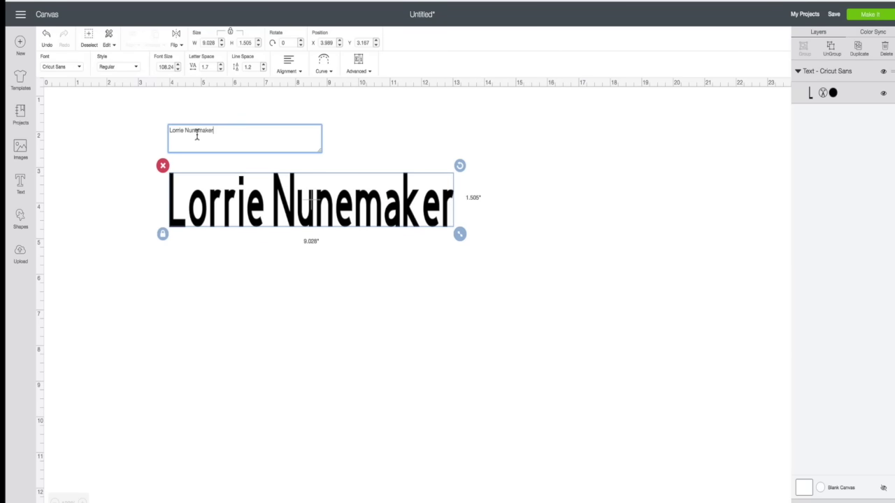
{"action": "left_click", "coordinate": [186, 131]}
{"action": "key", "text": "Return"}
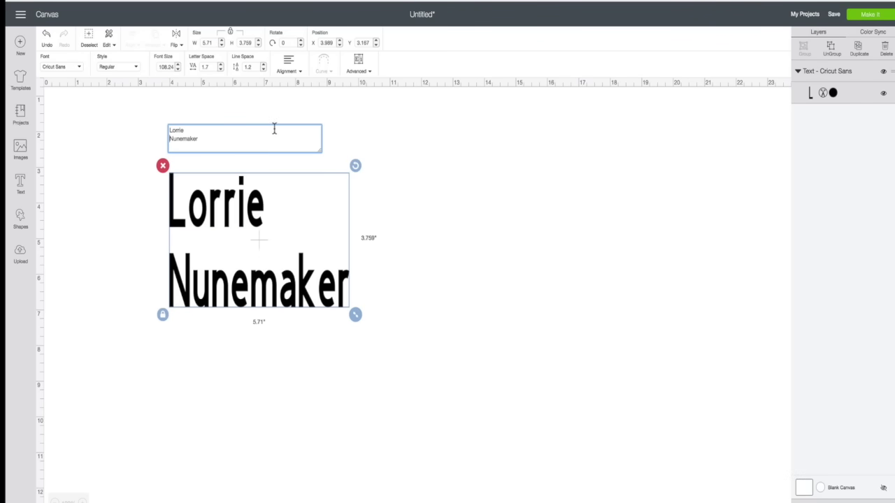
{"action": "left_click", "coordinate": [408, 251]}
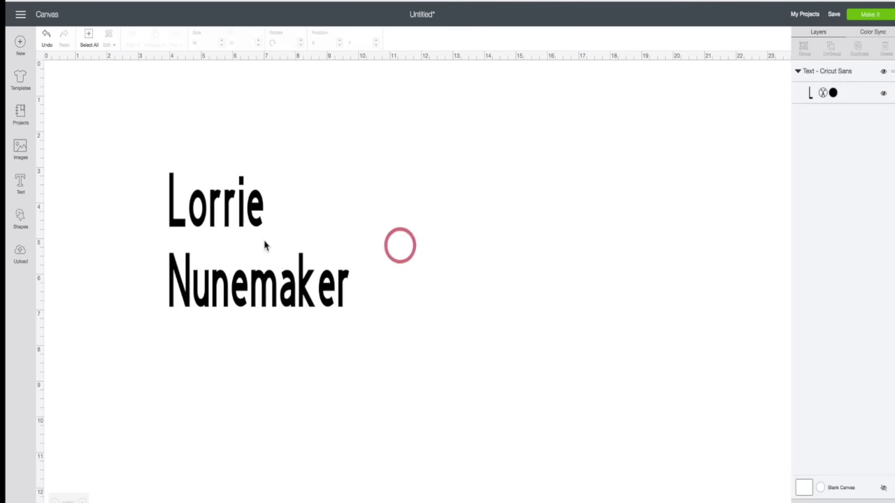
{"action": "left_click", "coordinate": [257, 225]}
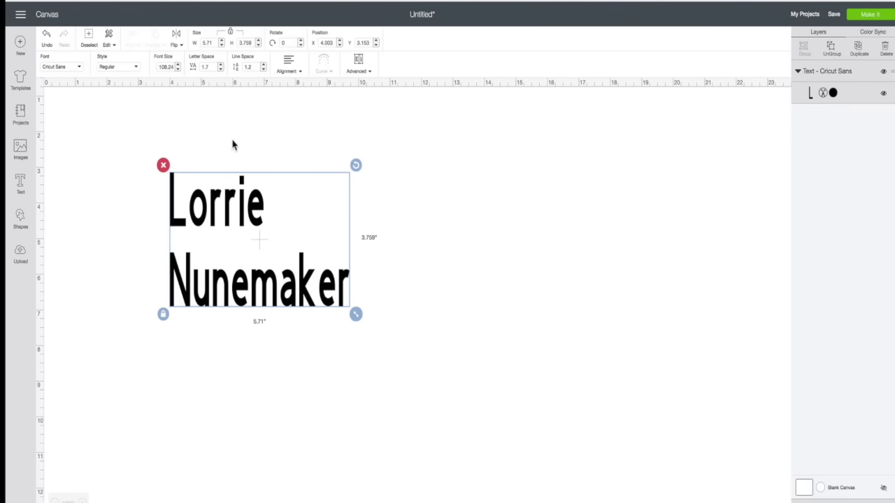
Reduce the line spacing to -3.4 so the two lines sit close together.
{"action": "left_click", "coordinate": [262, 69]}
{"action": "left_click", "coordinate": [263, 69]}
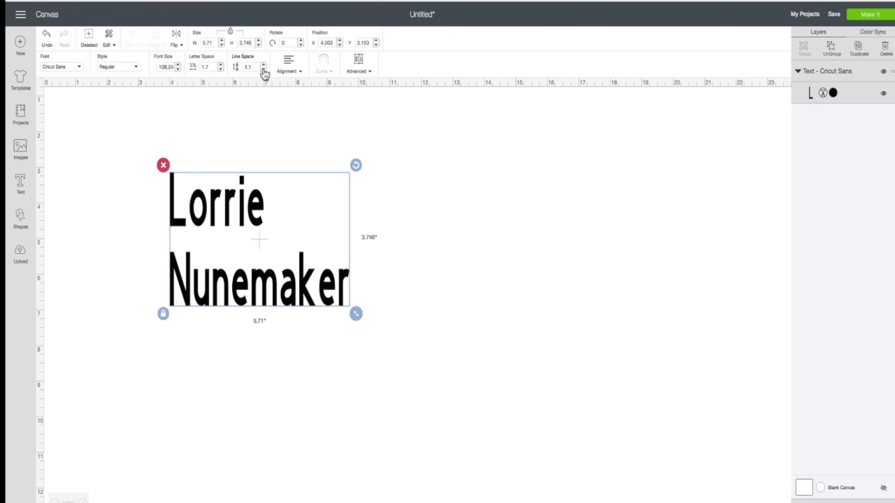
{"action": "left_click", "coordinate": [264, 70]}
{"action": "left_click", "coordinate": [264, 70]}
{"action": "left_click", "coordinate": [263, 70]}
{"action": "left_click", "coordinate": [263, 70]}
{"action": "left_click", "coordinate": [263, 70]}
{"action": "left_click", "coordinate": [264, 70]}
{"action": "left_click", "coordinate": [263, 70]}
{"action": "left_click", "coordinate": [264, 70]}
{"action": "left_click", "coordinate": [264, 70]}
{"action": "left_click", "coordinate": [264, 70]}
{"action": "left_click", "coordinate": [263, 70]}
{"action": "left_click", "coordinate": [263, 70]}
{"action": "left_click", "coordinate": [263, 70]}
{"action": "left_click", "coordinate": [264, 70]}
{"action": "left_click", "coordinate": [264, 70]}
{"action": "left_click", "coordinate": [264, 70]}
{"action": "left_click", "coordinate": [264, 69]}
{"action": "left_click", "coordinate": [264, 69]}
{"action": "left_click", "coordinate": [263, 70]}
{"action": "left_click", "coordinate": [264, 70]}
{"action": "left_click", "coordinate": [263, 69]}
{"action": "left_click", "coordinate": [263, 70]}
{"action": "left_click", "coordinate": [263, 70]}
{"action": "left_click", "coordinate": [264, 69]}
{"action": "left_click", "coordinate": [264, 69]}
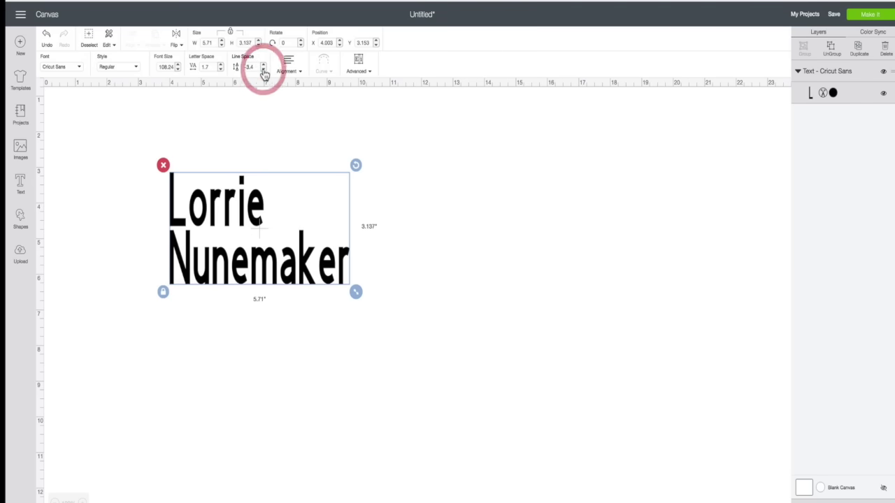
Try left and center alignment, then right-align the two lines.
{"action": "left_click", "coordinate": [300, 73]}
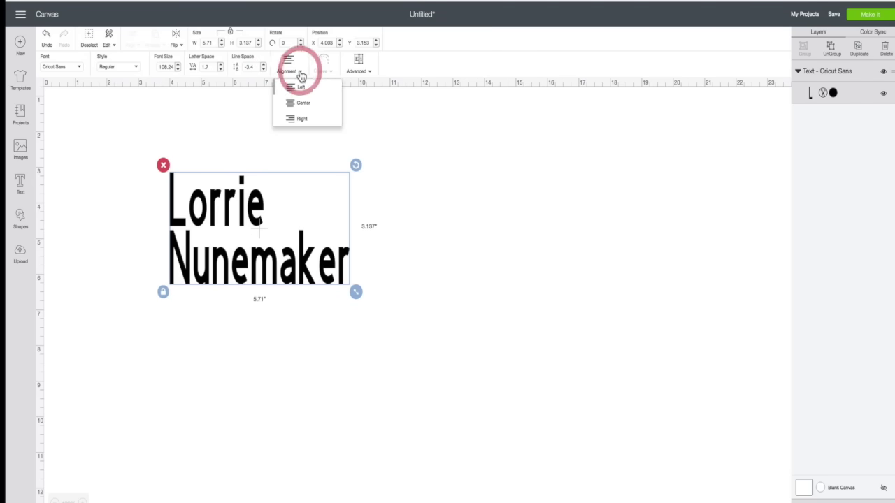
{"action": "left_click", "coordinate": [290, 88]}
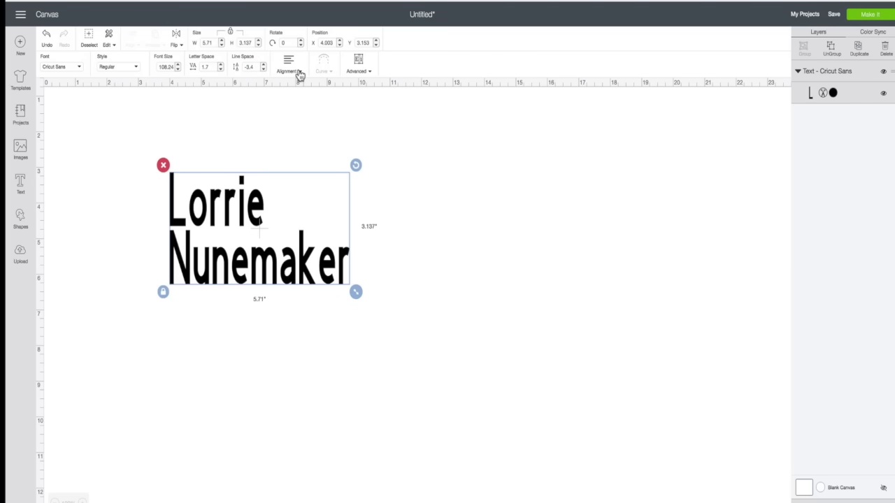
{"action": "left_click", "coordinate": [300, 73]}
{"action": "left_click", "coordinate": [294, 103]}
{"action": "left_click", "coordinate": [300, 73]}
{"action": "left_click", "coordinate": [294, 117]}
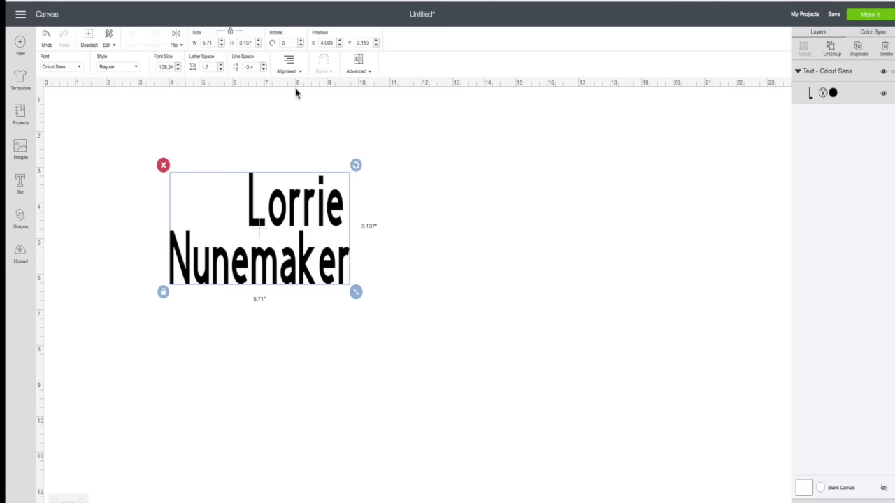
{"action": "double_click", "coordinate": [319, 211]}
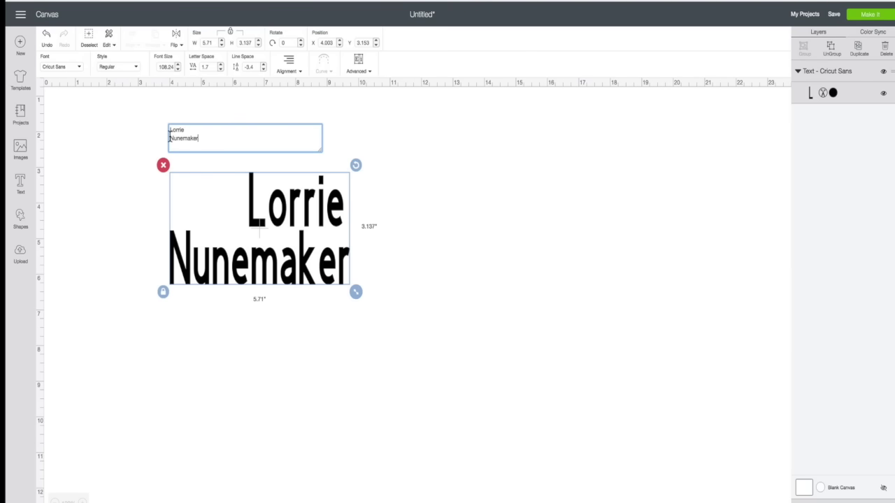
Rejoin the name onto one line and bend it into an arch with Curve.
{"action": "key", "text": "BackSpace"}
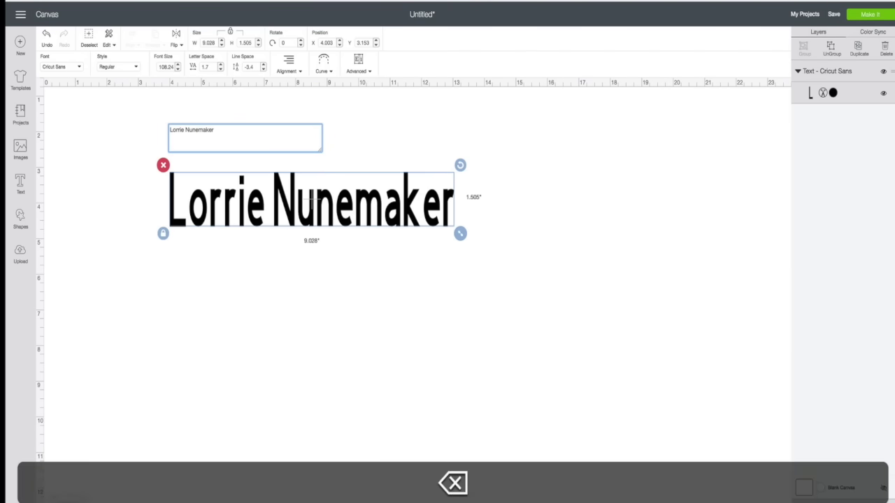
{"action": "left_click", "coordinate": [314, 210]}
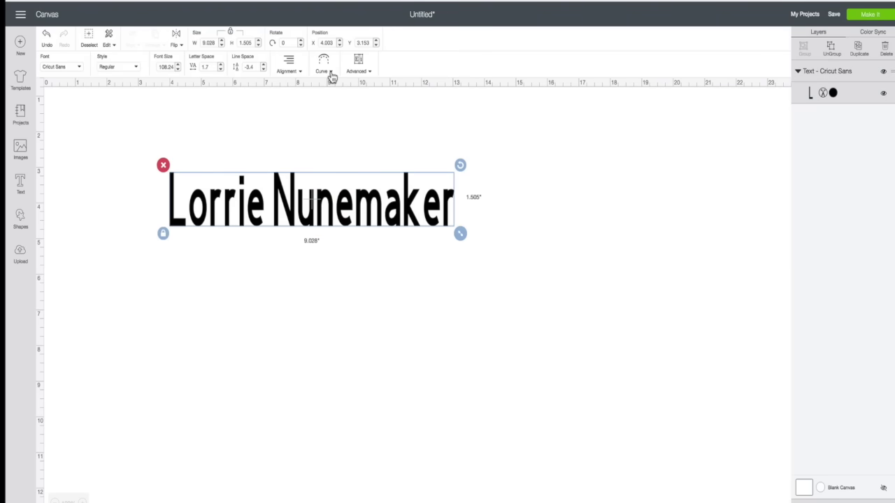
{"action": "left_click", "coordinate": [332, 76]}
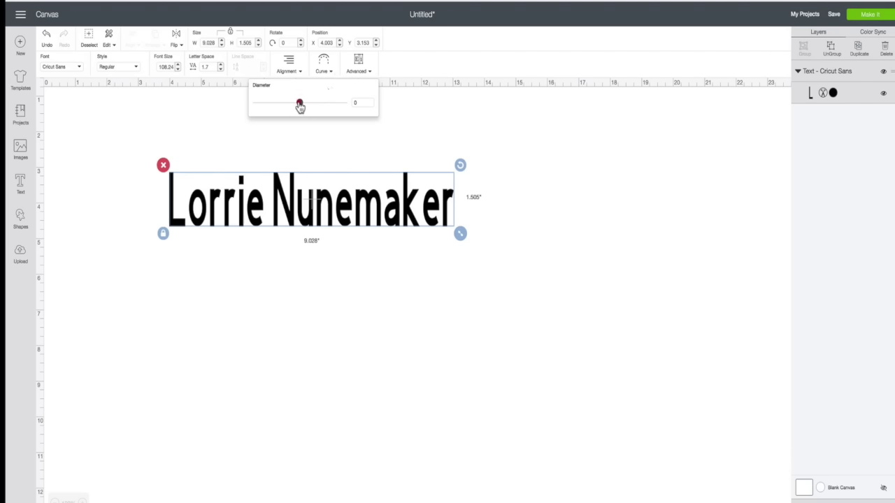
{"action": "left_click_drag", "start_coordinate": [300, 106], "coordinate": [326, 111]}
{"action": "left_click", "coordinate": [326, 110]}
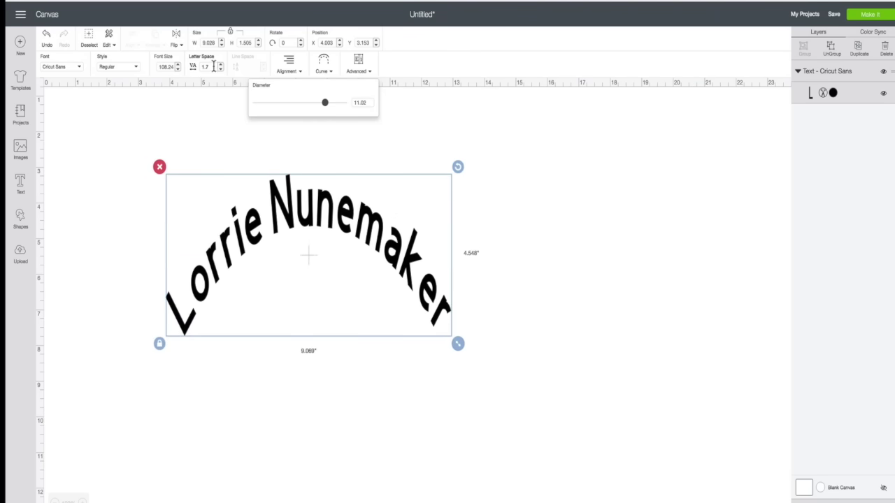
Raise letter spacing to 3.4 and flatten the arch to a 21.789 diameter.
{"action": "left_click", "coordinate": [221, 65]}
{"action": "left_click", "coordinate": [220, 65]}
{"action": "left_click", "coordinate": [221, 65]}
{"action": "left_click", "coordinate": [220, 68]}
{"action": "left_click", "coordinate": [221, 68]}
{"action": "left_click", "coordinate": [220, 68]}
{"action": "left_click", "coordinate": [220, 68]}
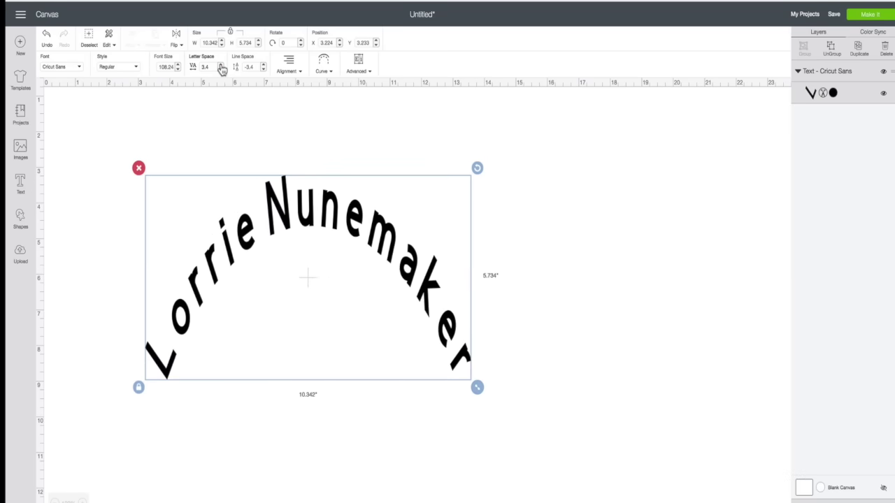
{"action": "left_click", "coordinate": [334, 72]}
{"action": "left_click_drag", "start_coordinate": [326, 102], "coordinate": [317, 103]}
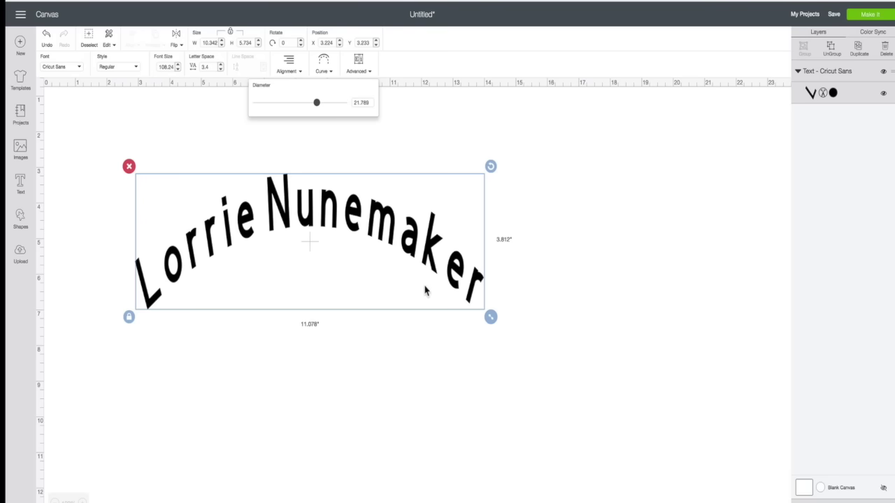
{"action": "left_click", "coordinate": [413, 253]}
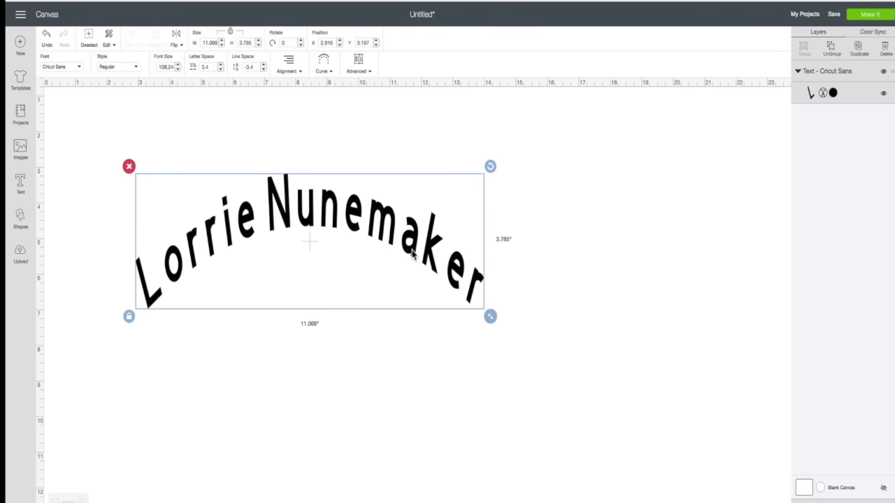
{"action": "left_click", "coordinate": [413, 253]}
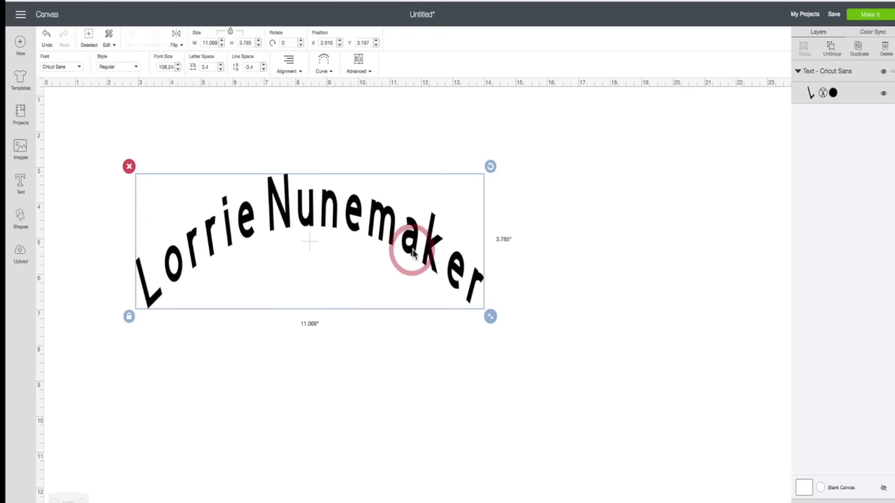
Duplicate the arched name and move the copy below the original.
{"action": "left_click", "coordinate": [859, 51]}
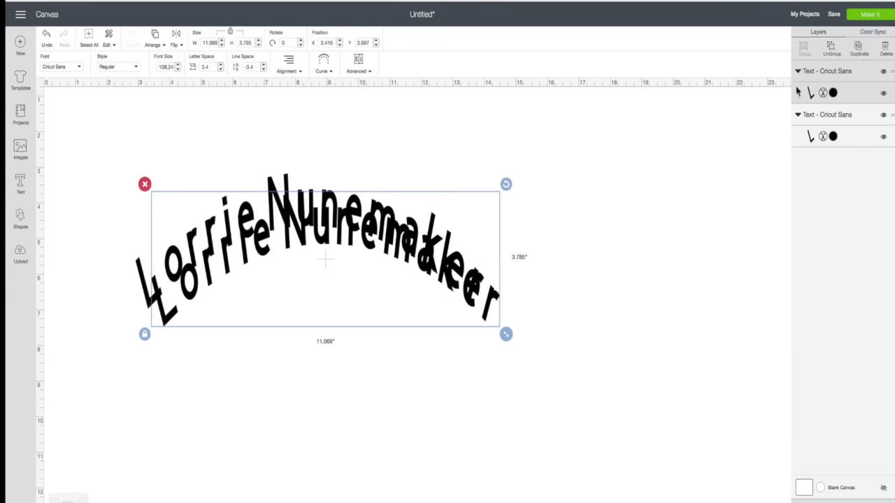
{"action": "left_click_drag", "start_coordinate": [451, 266], "coordinate": [443, 407]}
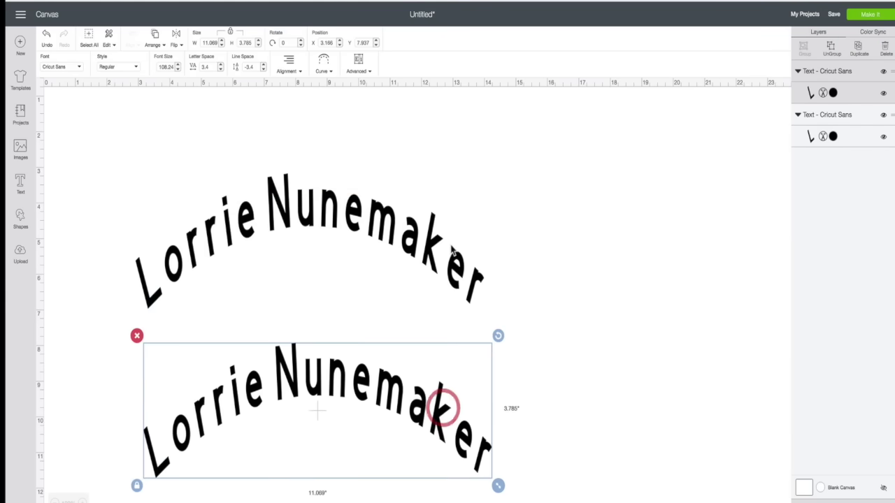
{"action": "scroll", "coordinate": [448, 252], "scroll_direction": "down", "scroll_amount": 3}
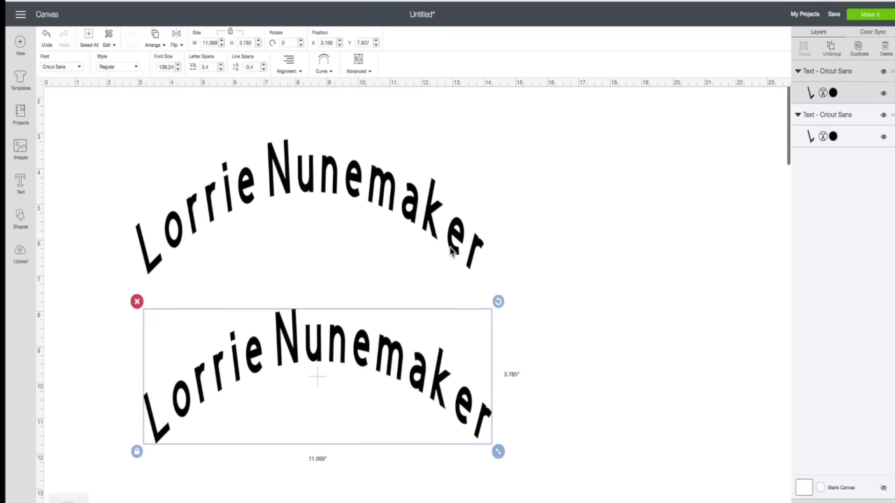
{"action": "left_click", "coordinate": [426, 231]}
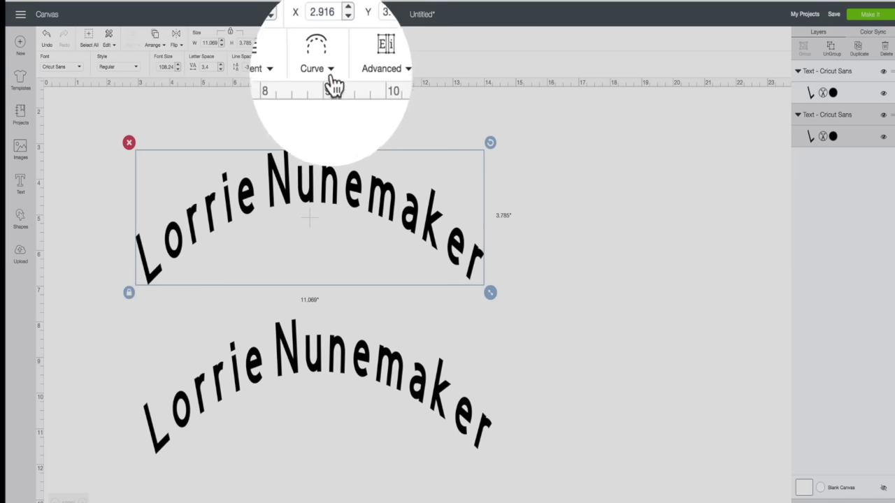
{"action": "left_click", "coordinate": [323, 64]}
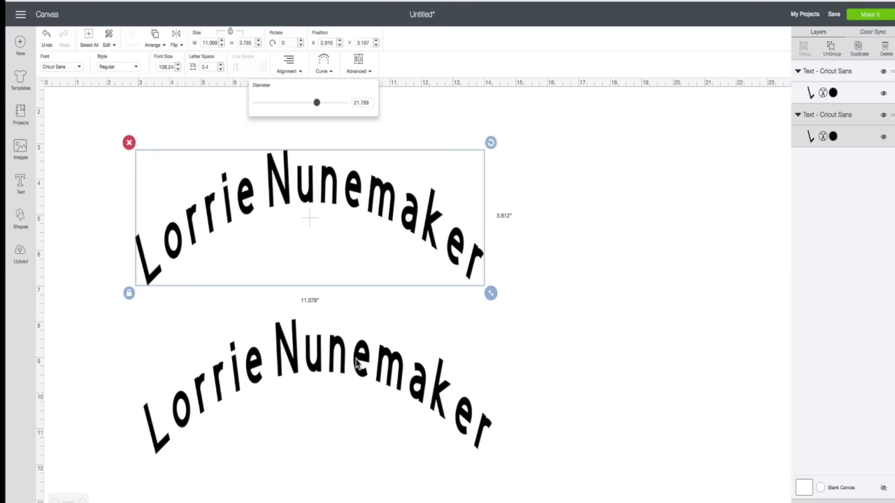
Curve the copy downward at -21.789 diameter, move it lower, then delete it.
{"action": "left_click", "coordinate": [357, 364]}
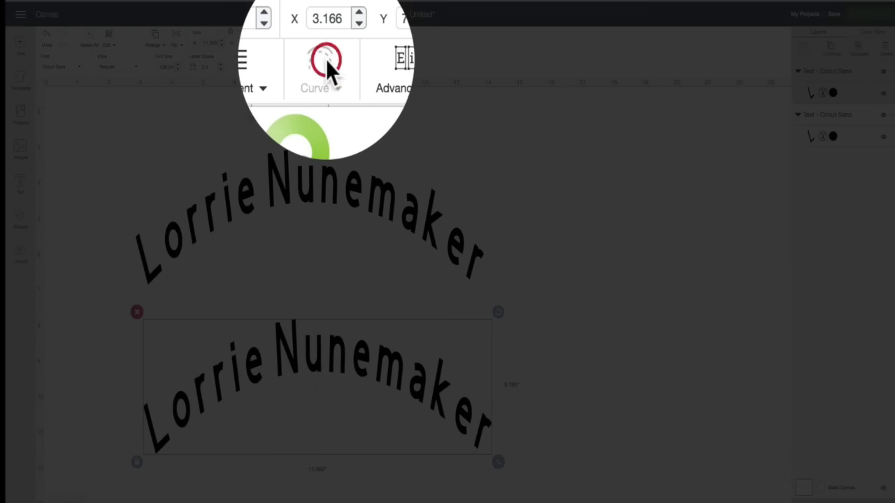
{"action": "left_click", "coordinate": [326, 59]}
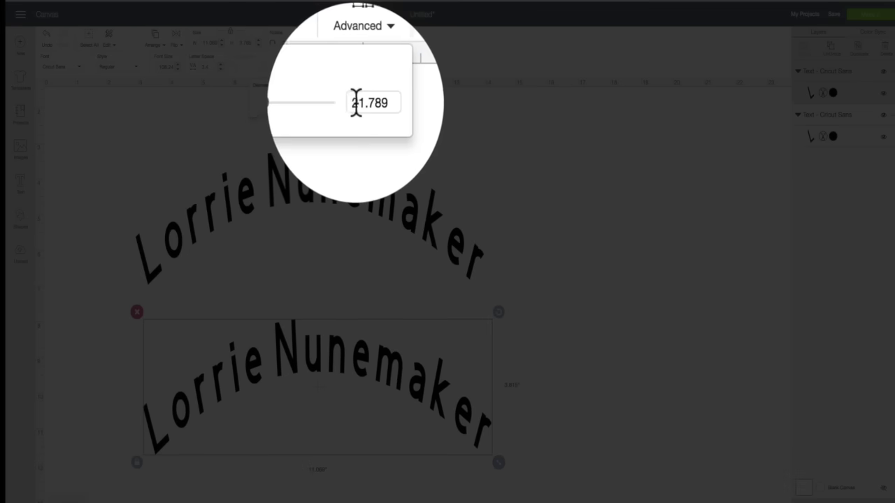
{"action": "left_click", "coordinate": [355, 102]}
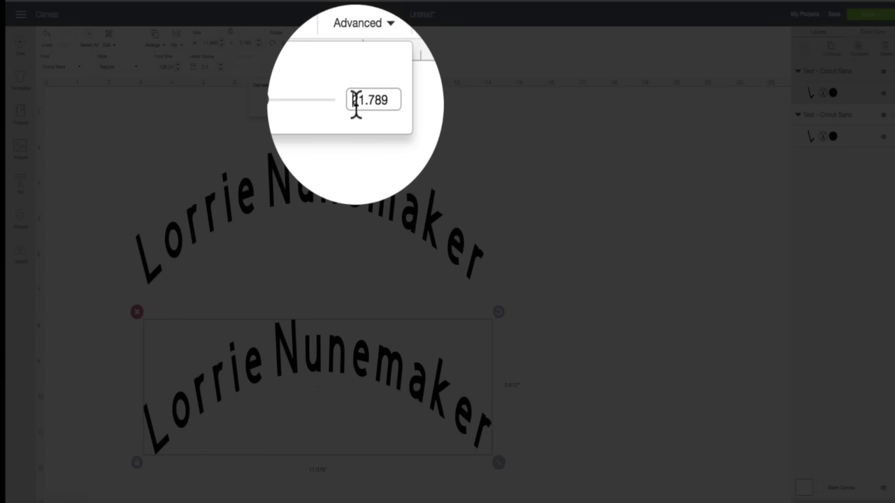
{"action": "type", "text": "-"}
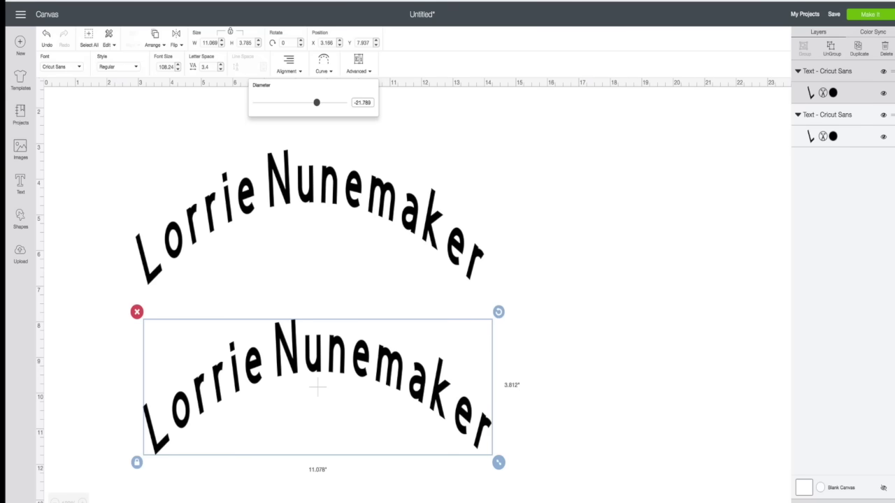
{"action": "key", "text": "Return"}
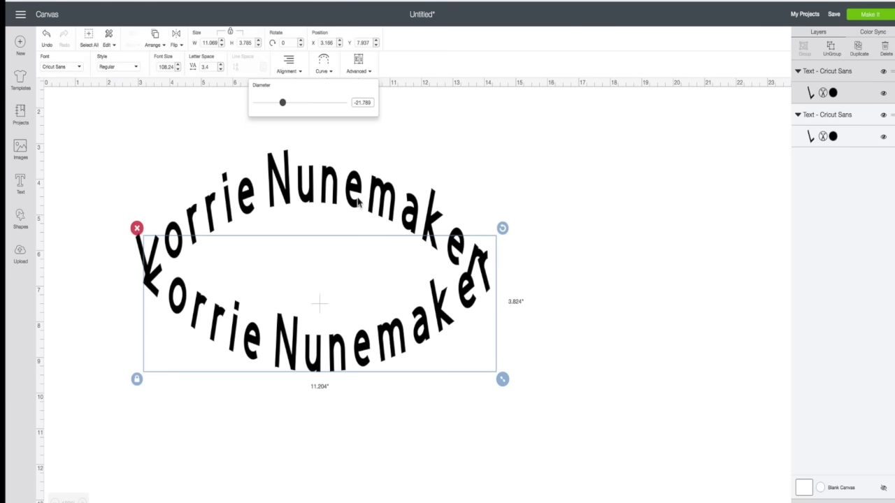
{"action": "left_click_drag", "start_coordinate": [383, 334], "coordinate": [376, 441]}
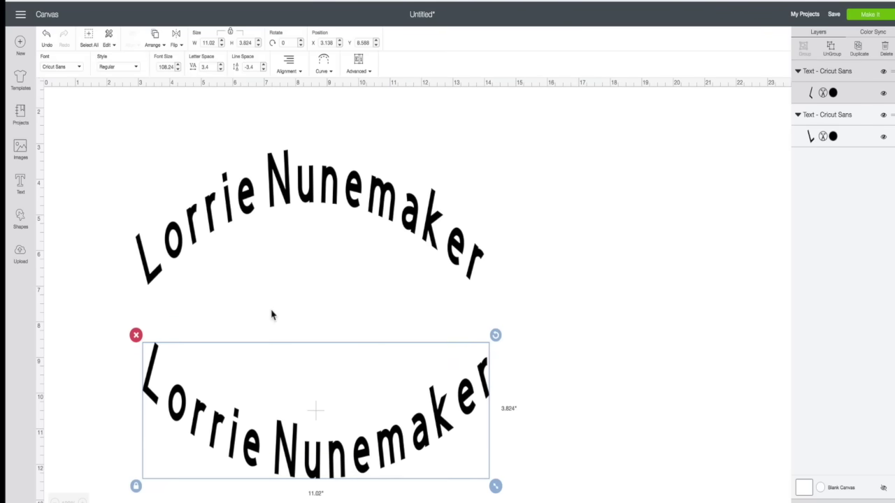
{"action": "left_click", "coordinate": [135, 335]}
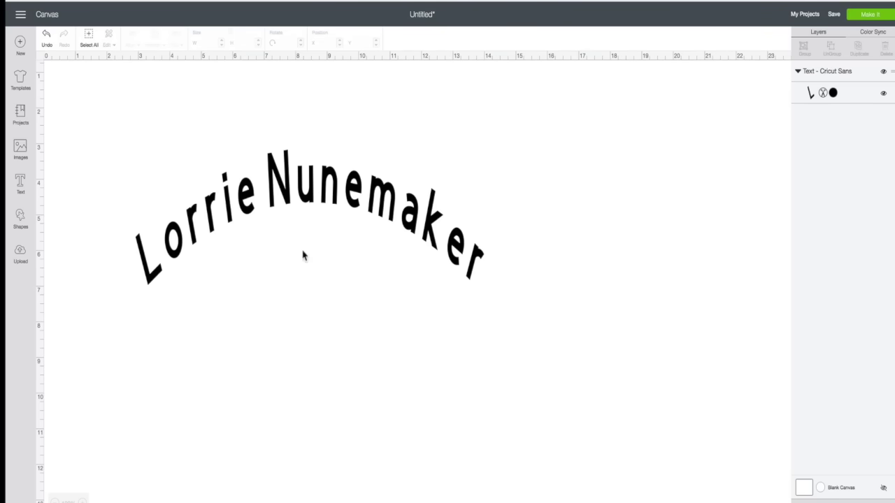
Set the name's curve diameter to 0 to straighten it and move it lower.
{"action": "left_click", "coordinate": [324, 199]}
{"action": "left_click", "coordinate": [325, 64]}
{"action": "left_click_drag", "start_coordinate": [316, 103], "coordinate": [305, 103]}
{"action": "left_click_drag", "start_coordinate": [369, 103], "coordinate": [328, 104]}
{"action": "type", "text": "0"}
{"action": "key", "text": "Return"}
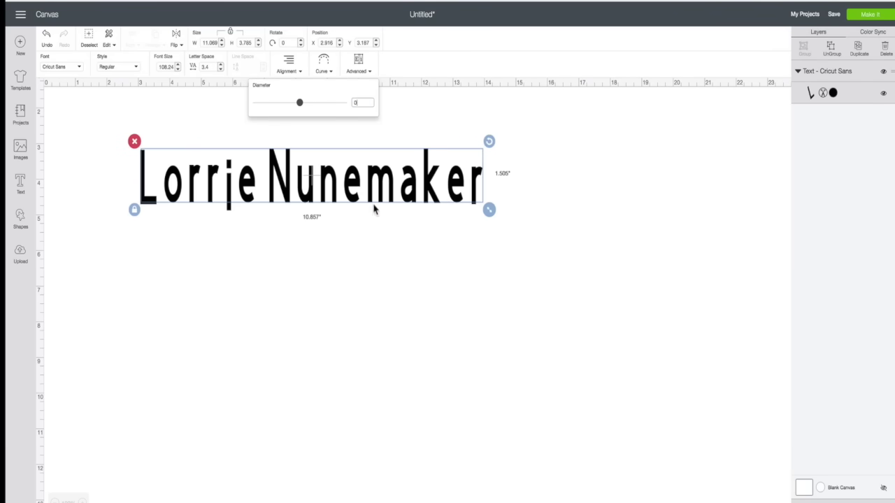
{"action": "left_click_drag", "start_coordinate": [357, 187], "coordinate": [351, 328]}
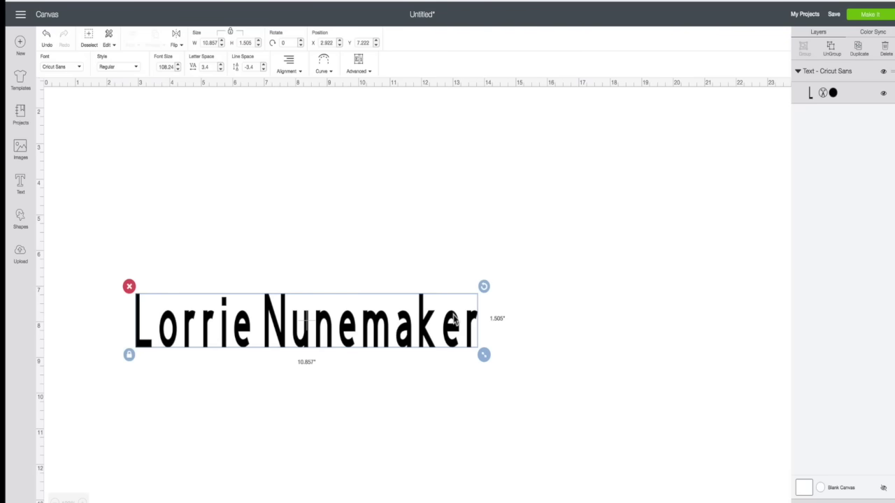
{"action": "left_click_drag", "start_coordinate": [427, 333], "coordinate": [442, 332]}
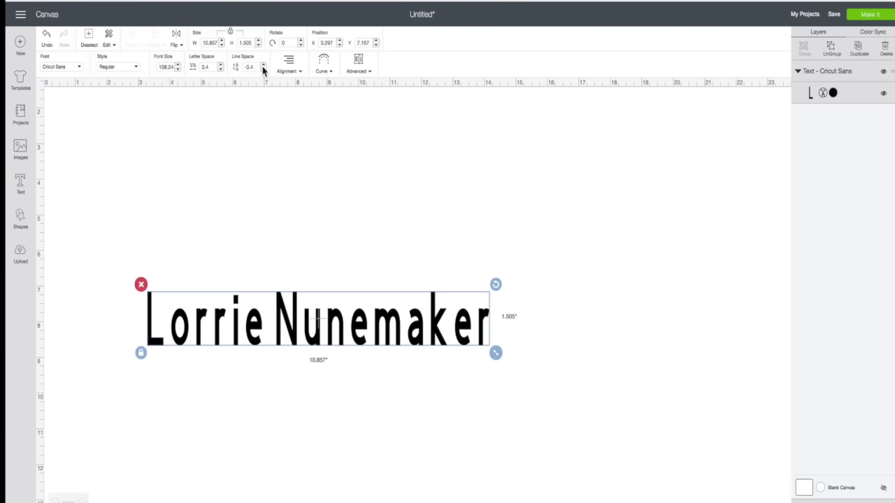
Tighten the name's letter spacing from 3.4 to 3.1.
{"action": "left_click", "coordinate": [221, 69]}
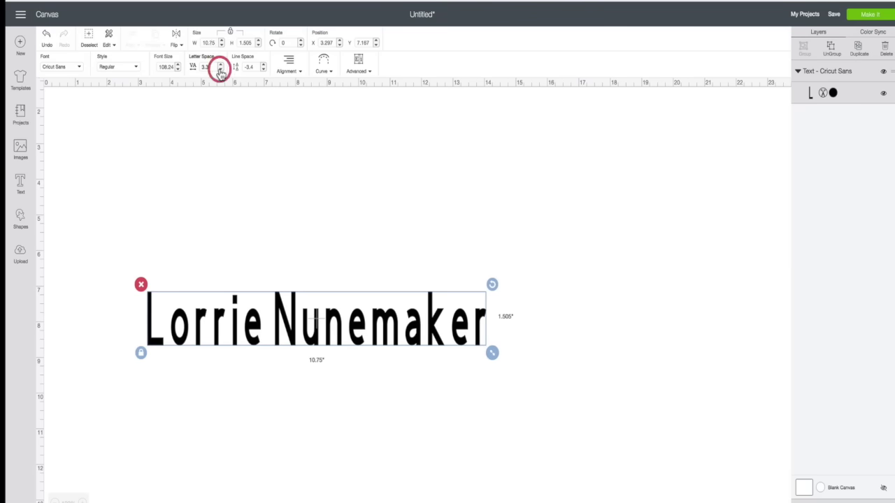
{"action": "left_click", "coordinate": [220, 69]}
{"action": "left_click", "coordinate": [220, 69]}
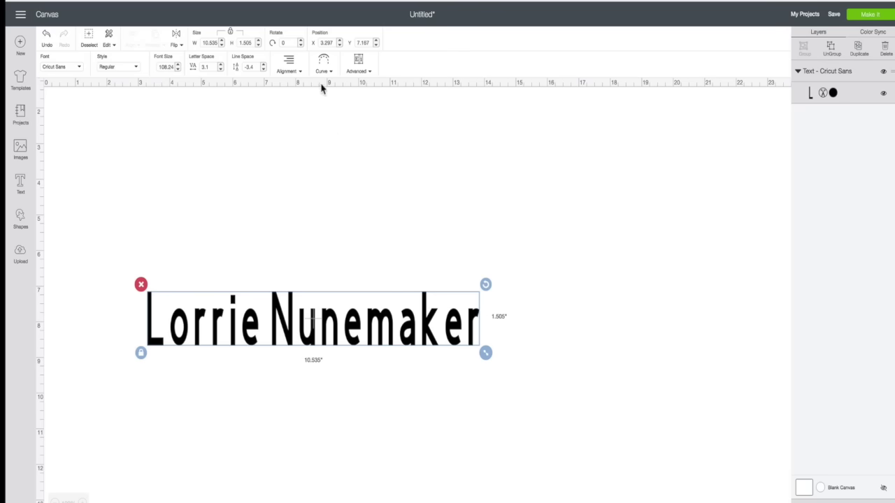
{"action": "left_click", "coordinate": [451, 324]}
{"action": "left_click", "coordinate": [368, 73]}
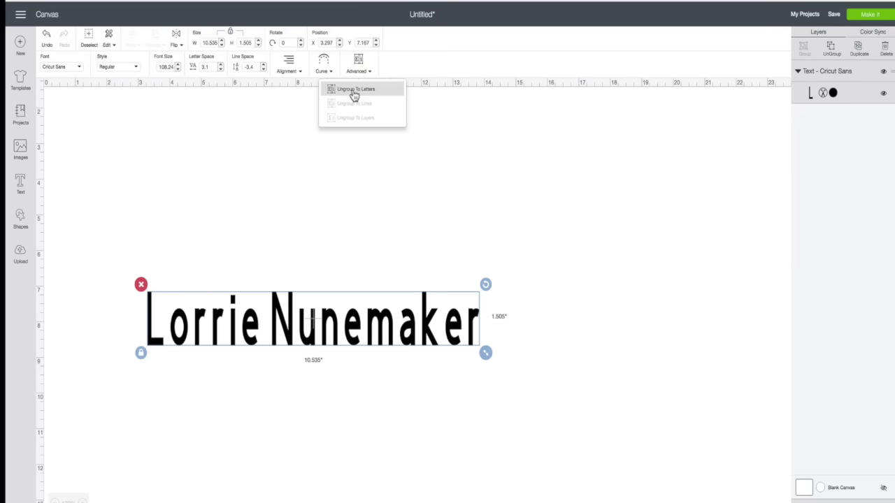
Ungroup the name into single letters and nudge the e and final r slightly left.
{"action": "left_click", "coordinate": [354, 91]}
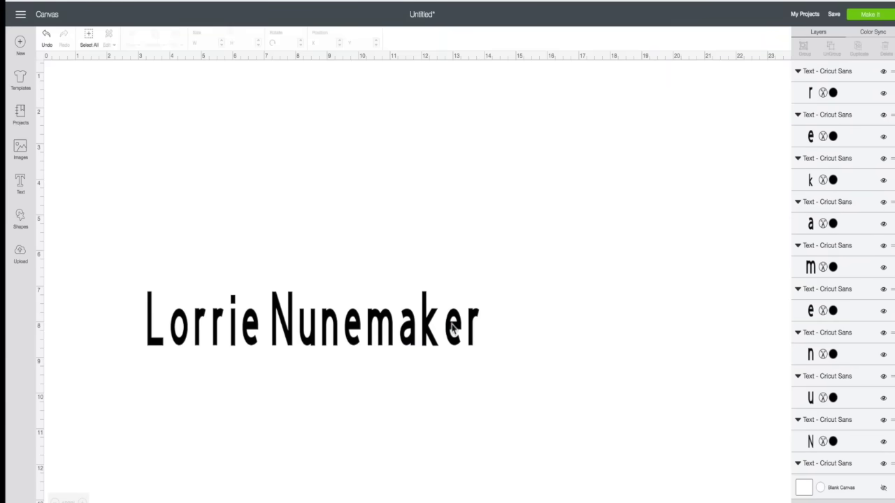
{"action": "left_click", "coordinate": [453, 329]}
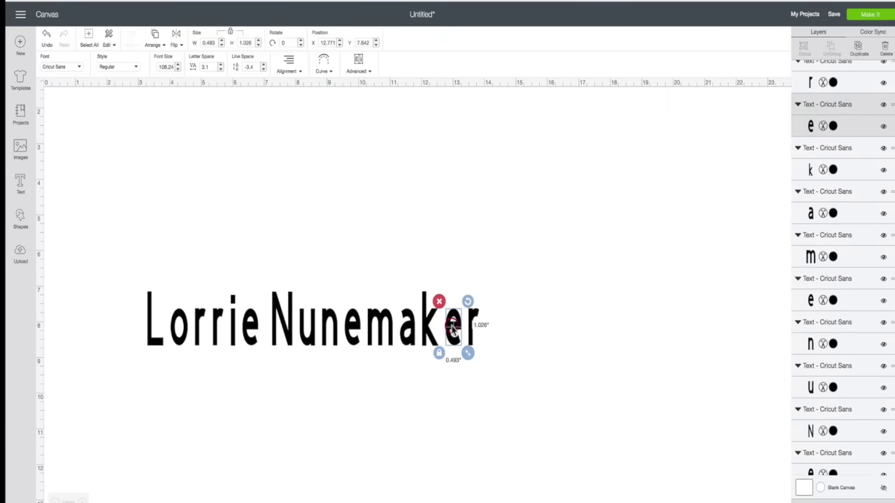
{"action": "key", "text": "Left"}
{"action": "key", "text": "Left"}
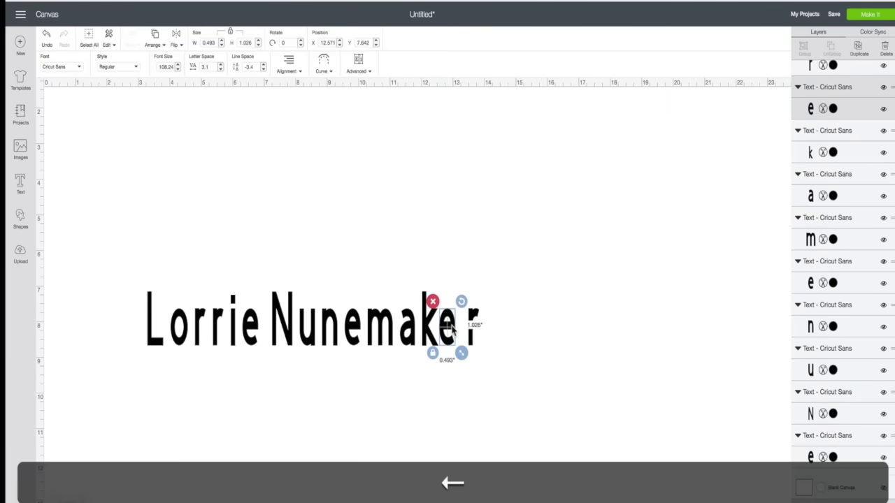
{"action": "left_click", "coordinate": [474, 316]}
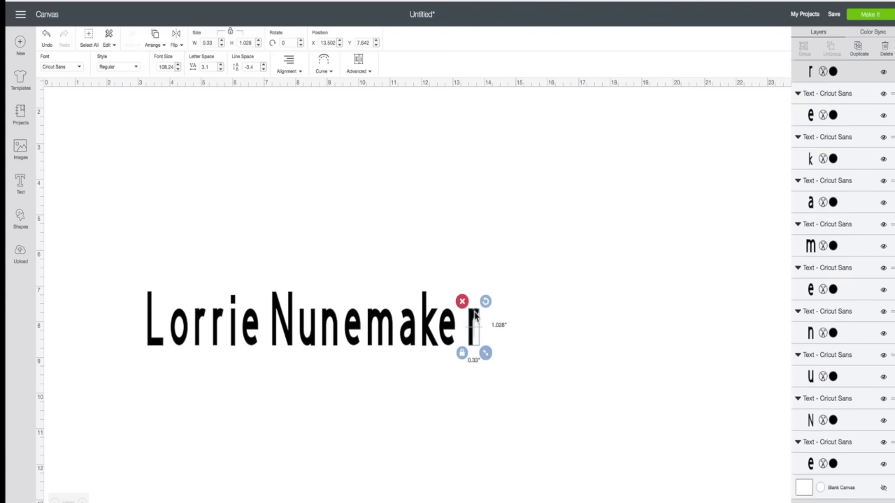
{"action": "key", "text": "Left"}
{"action": "key", "text": "Left"}
{"action": "key", "text": "Left"}
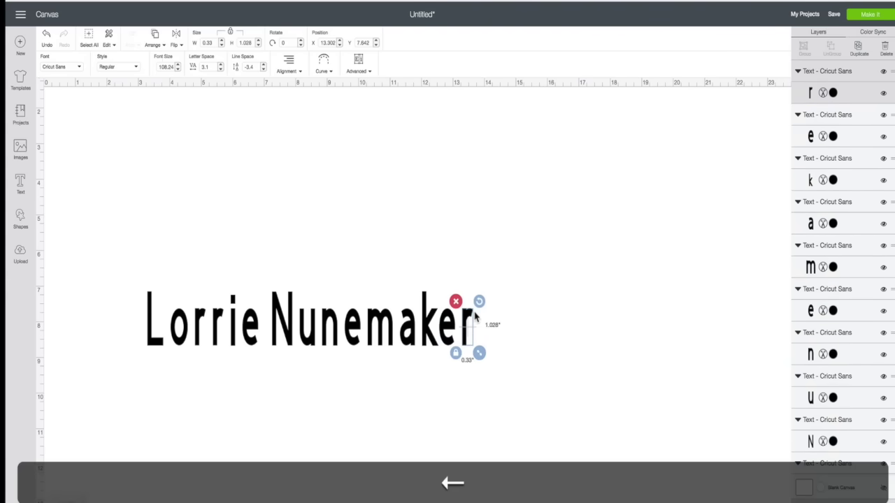
{"action": "left_click", "coordinate": [521, 340]}
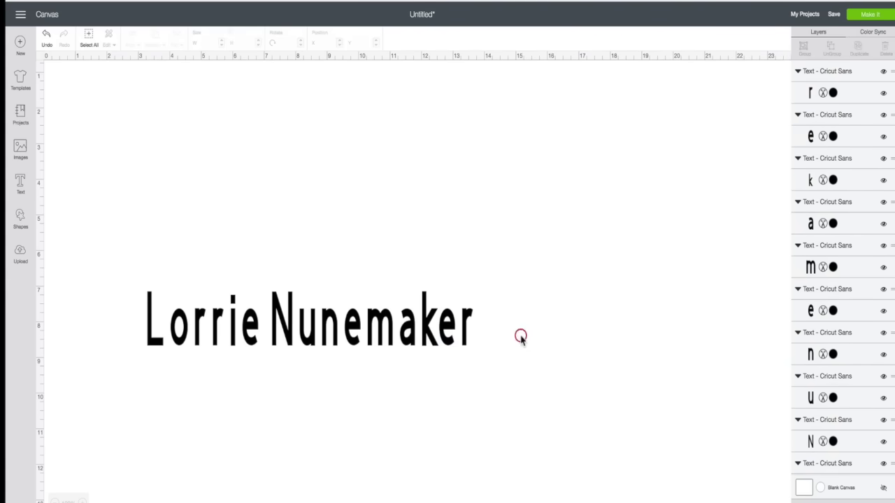
{"action": "left_click_drag", "start_coordinate": [99, 233], "coordinate": [516, 414]}
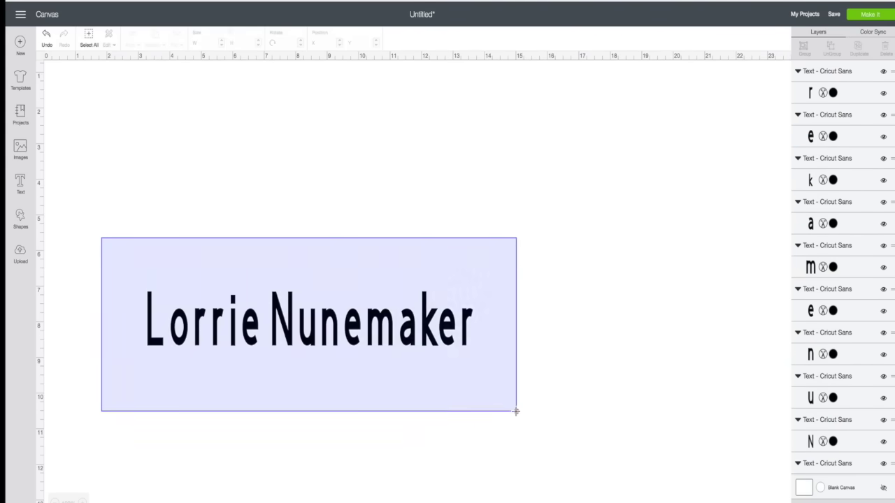
{"action": "left_click", "coordinate": [469, 385]}
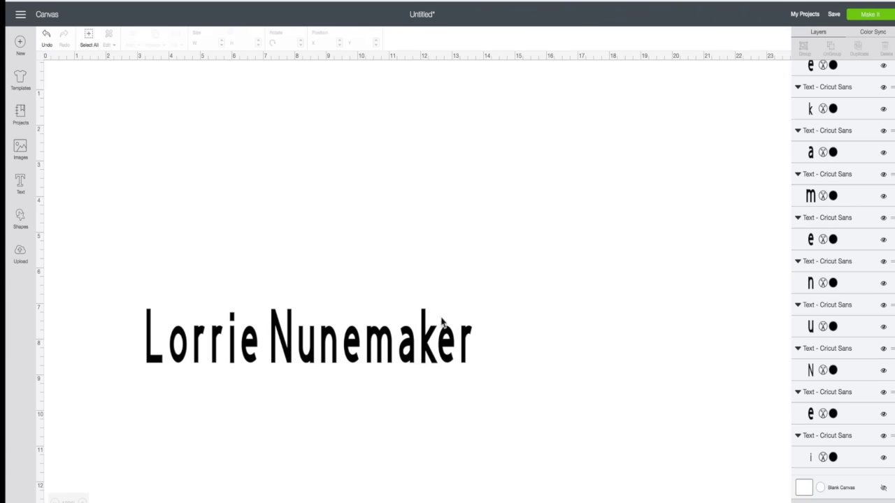
Step the final r's font size up twelve times.
{"action": "left_click", "coordinate": [451, 349]}
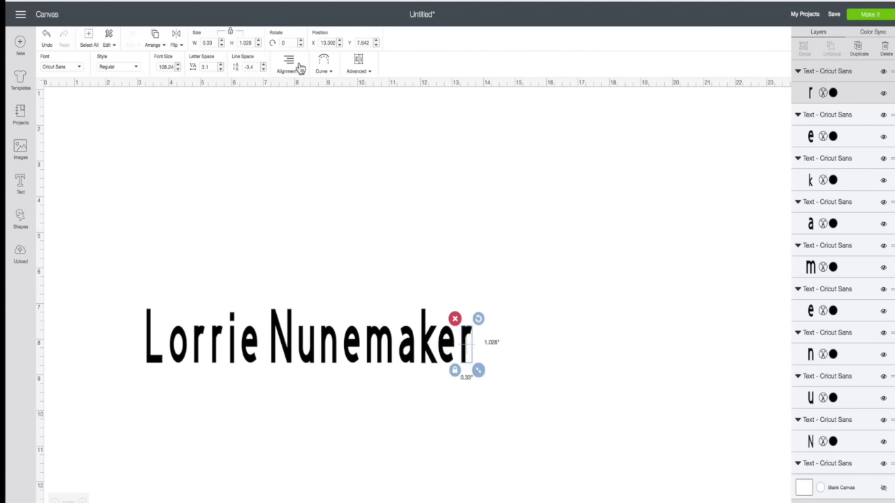
{"action": "left_click", "coordinate": [177, 64]}
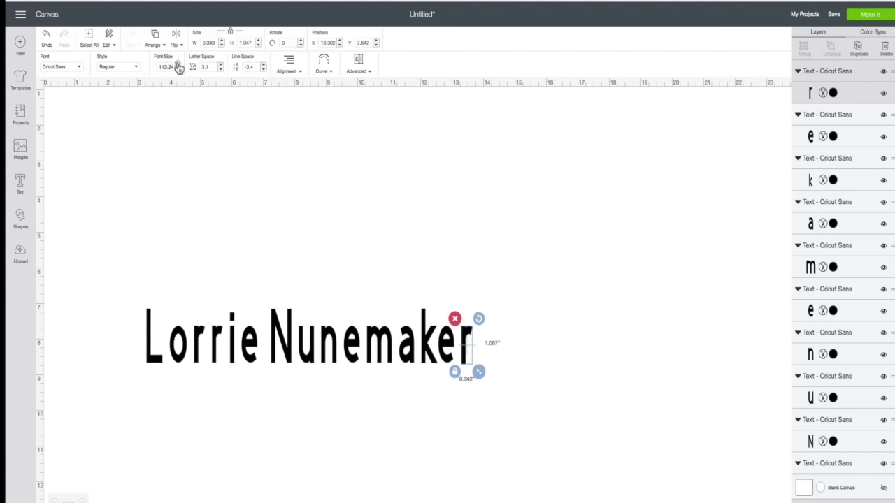
{"action": "left_click", "coordinate": [178, 64]}
{"action": "left_click", "coordinate": [178, 64]}
{"action": "left_click", "coordinate": [178, 64]}
{"action": "left_click", "coordinate": [177, 64]}
{"action": "left_click", "coordinate": [177, 63]}
{"action": "left_click", "coordinate": [178, 63]}
{"action": "left_click", "coordinate": [178, 64]}
{"action": "left_click", "coordinate": [178, 64]}
{"action": "left_click", "coordinate": [178, 64]}
{"action": "left_click", "coordinate": [178, 64]}
{"action": "left_click", "coordinate": [177, 64]}
{"action": "left_click", "coordinate": [178, 63]}
{"action": "left_click", "coordinate": [177, 64]}
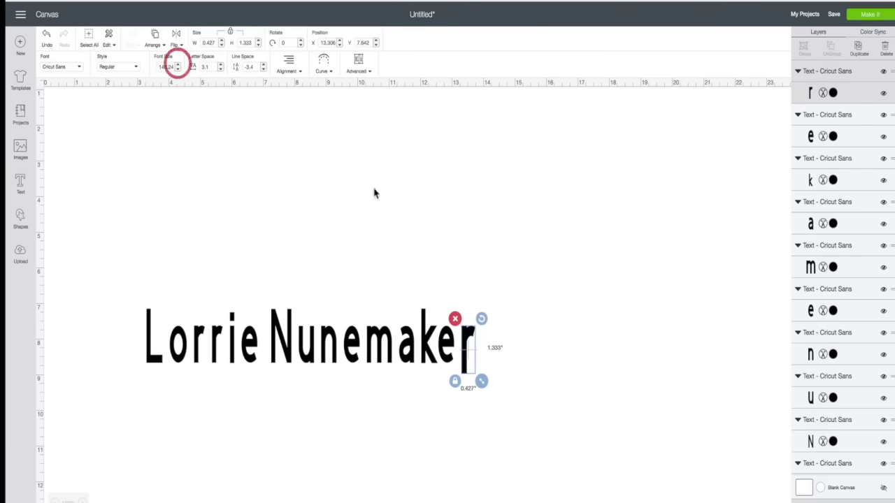
Step the k's font size up nine times.
{"action": "left_click", "coordinate": [425, 341]}
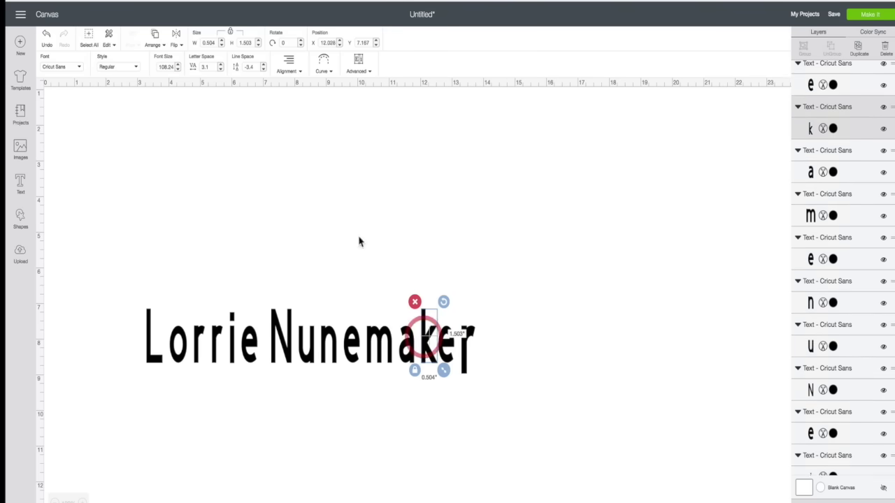
{"action": "left_click", "coordinate": [178, 64]}
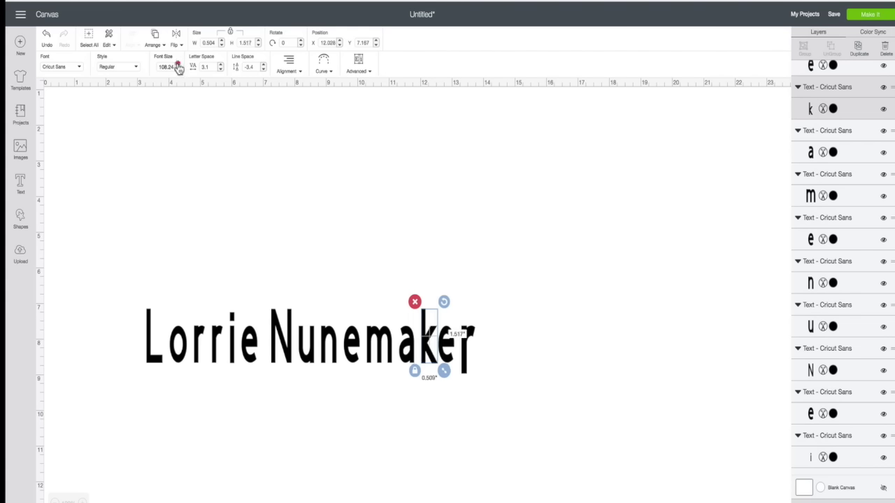
{"action": "left_click", "coordinate": [177, 64]}
{"action": "left_click", "coordinate": [178, 63]}
{"action": "left_click", "coordinate": [178, 64]}
{"action": "left_click", "coordinate": [177, 64]}
{"action": "left_click", "coordinate": [177, 63]}
{"action": "left_click", "coordinate": [178, 63]}
{"action": "left_click", "coordinate": [178, 64]}
{"action": "left_click", "coordinate": [178, 64]}
{"action": "left_click", "coordinate": [178, 64]}
{"action": "left_click", "coordinate": [178, 63]}
{"action": "left_click", "coordinate": [177, 64]}
{"action": "left_click", "coordinate": [178, 64]}
{"action": "left_click", "coordinate": [178, 63]}
{"action": "left_click", "coordinate": [177, 64]}
{"action": "left_click", "coordinate": [177, 64]}
{"action": "left_click", "coordinate": [178, 63]}
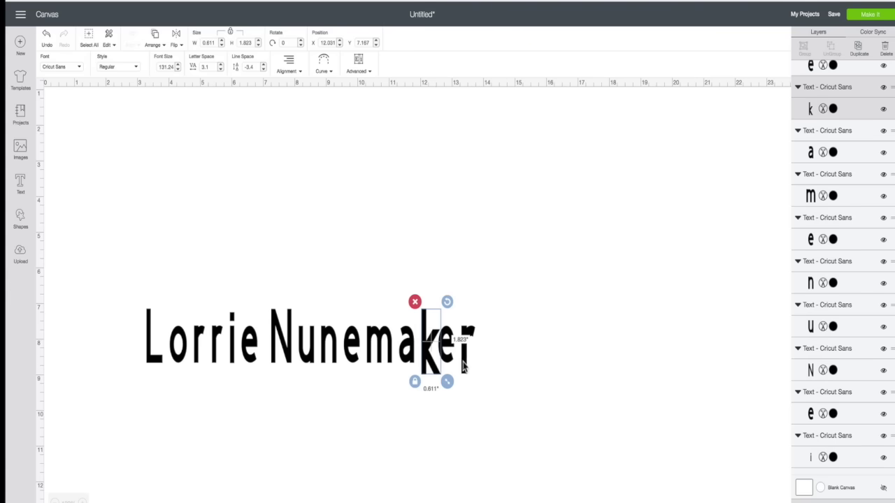
Reposition the r beside the k and set the k's font size to 108.24.
{"action": "mouse_move", "coordinate": [462, 363]}
{"action": "left_mouse_down"}
{"action": "mouse_move", "coordinate": [588, 213]}
{"action": "mouse_move", "coordinate": [463, 365]}
{"action": "left_mouse_up"}
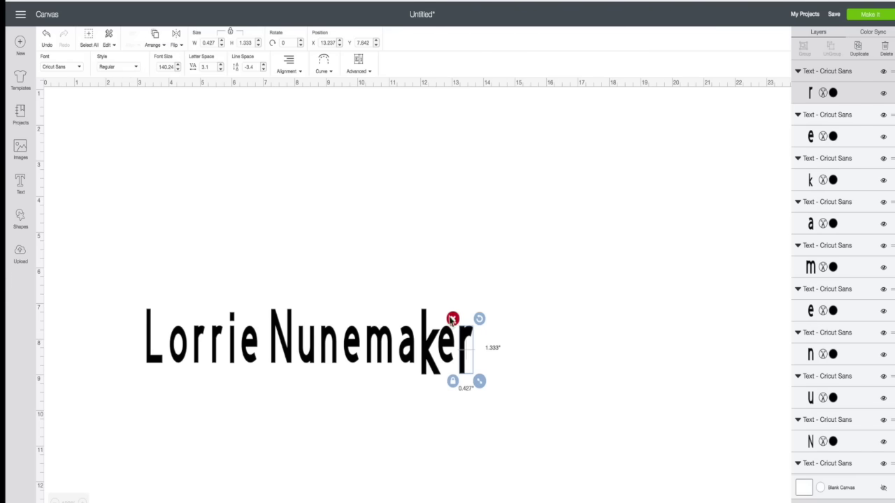
{"action": "left_click", "coordinate": [429, 347]}
{"action": "left_click", "coordinate": [375, 350]}
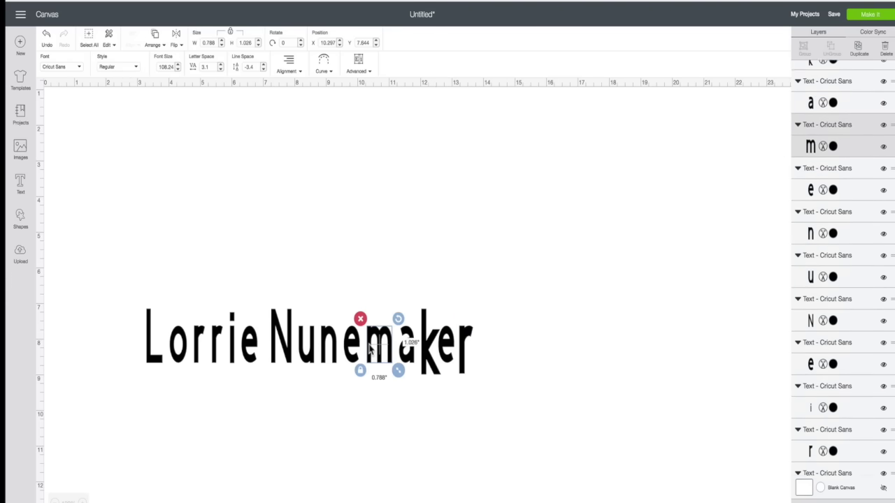
{"action": "left_click", "coordinate": [430, 353]}
{"action": "left_click", "coordinate": [177, 69]}
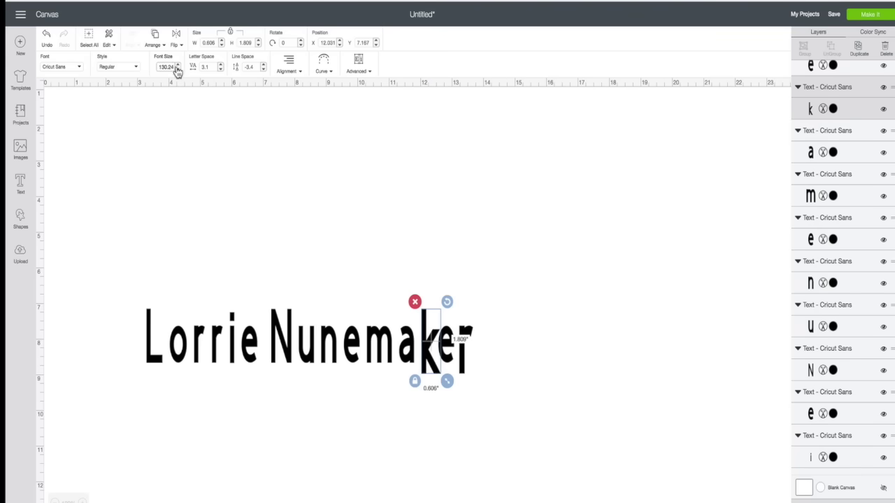
{"action": "type", "text": "108.24"}
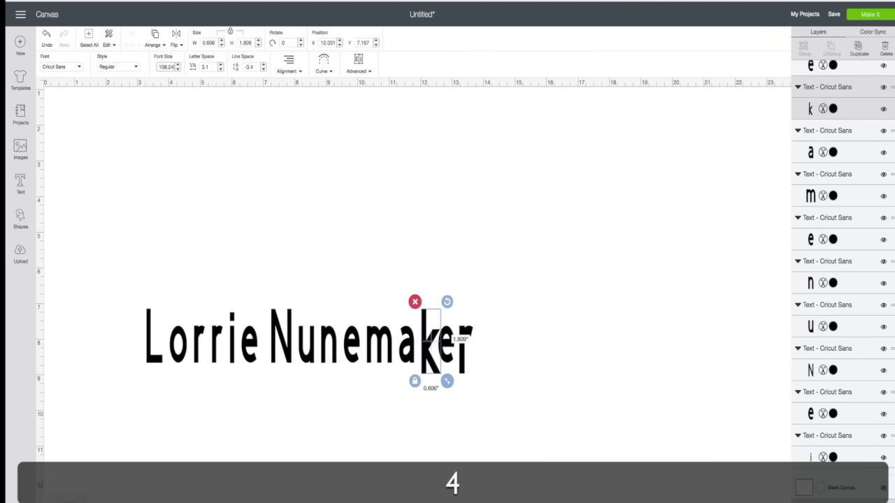
{"action": "key", "text": "Return"}
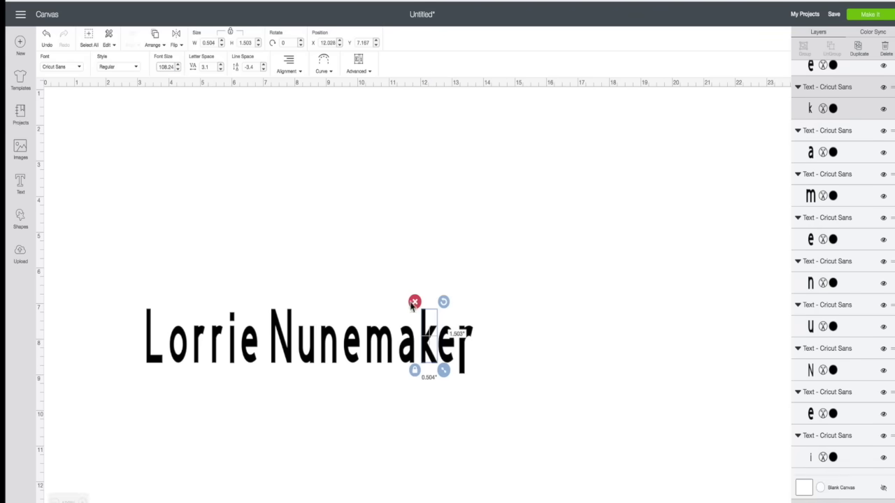
{"action": "left_click", "coordinate": [462, 355]}
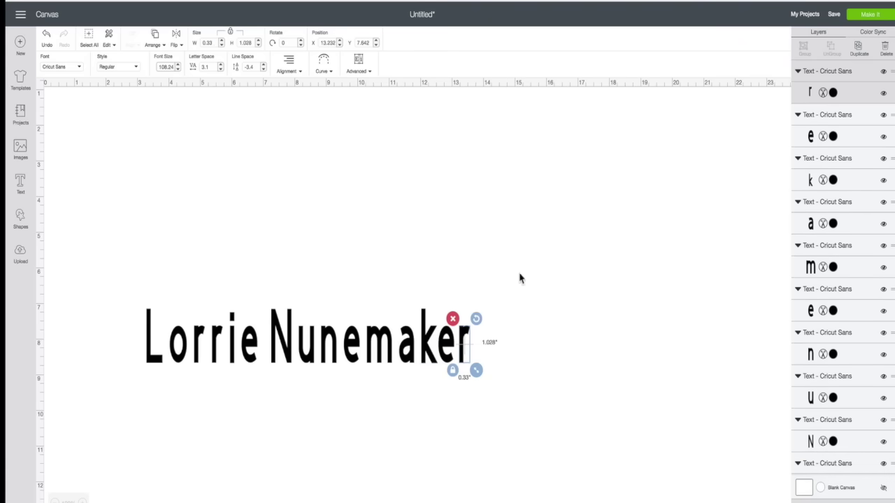
{"action": "left_click", "coordinate": [530, 281]}
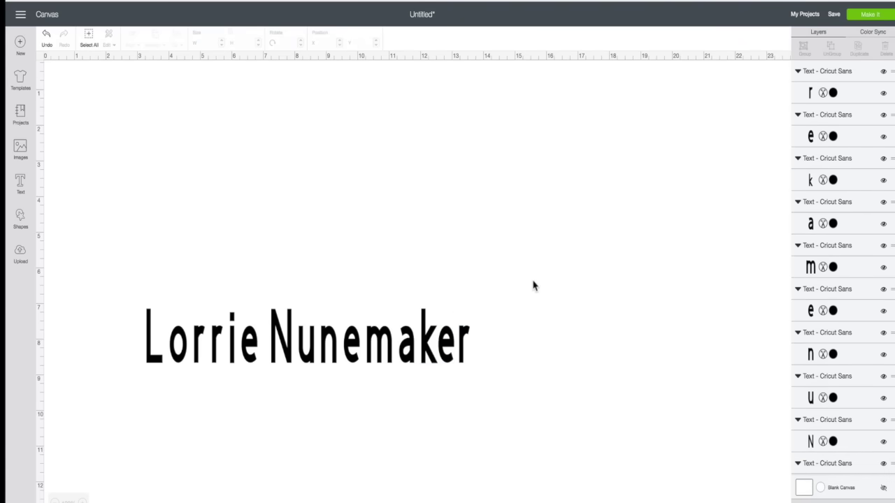
Attach all the name's letters and resize the group to about 7.5 inches wide.
{"action": "left_click_drag", "start_coordinate": [106, 269], "coordinate": [500, 389]}
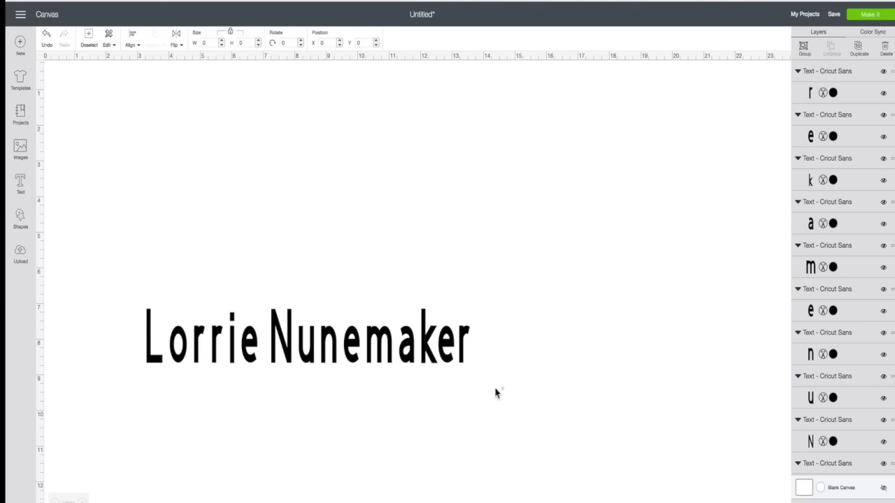
{"action": "right_click", "coordinate": [424, 347]}
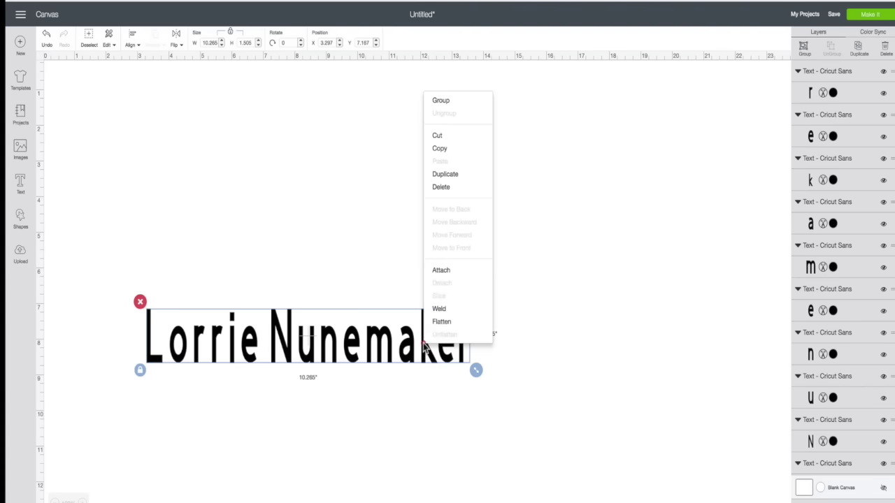
{"action": "left_click", "coordinate": [435, 271]}
{"action": "left_click_drag", "start_coordinate": [477, 375], "coordinate": [391, 365]}
Move the attached name up, then down and left on the canvas.
{"action": "left_click_drag", "start_coordinate": [325, 351], "coordinate": [436, 242]}
{"action": "left_click", "coordinate": [398, 368]}
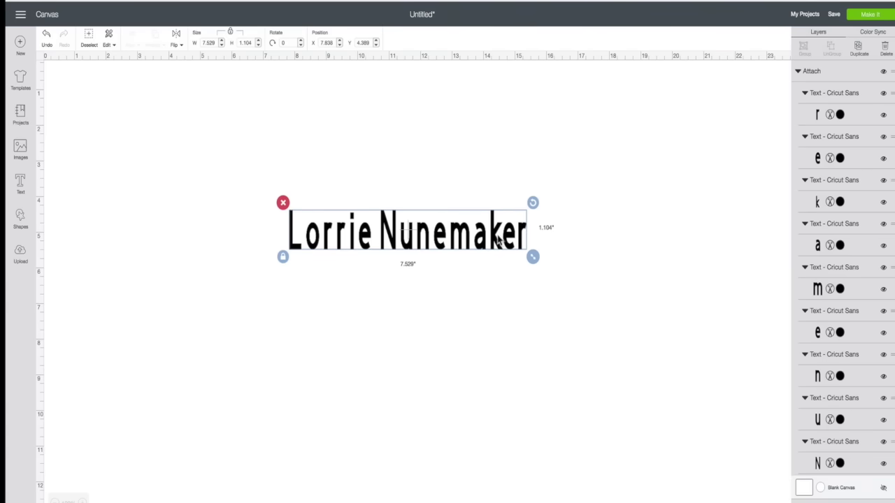
{"action": "left_click_drag", "start_coordinate": [534, 242], "coordinate": [535, 242]}
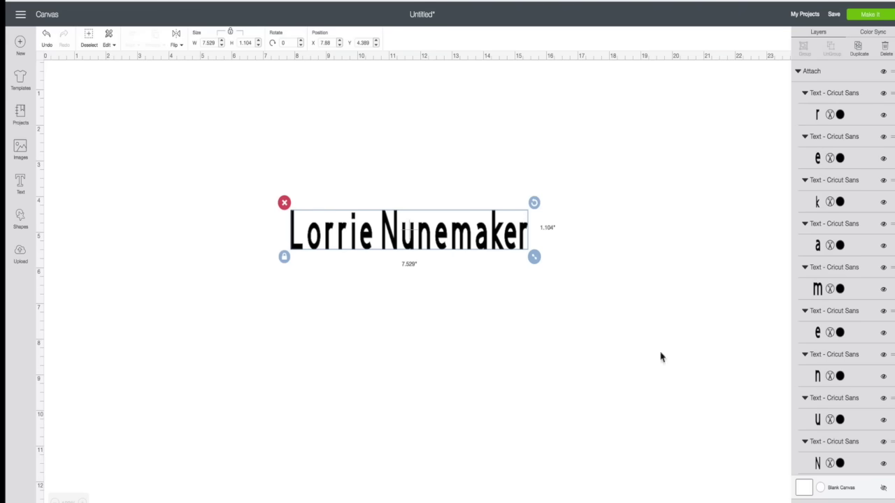
{"action": "left_click_drag", "start_coordinate": [497, 239], "coordinate": [452, 284]}
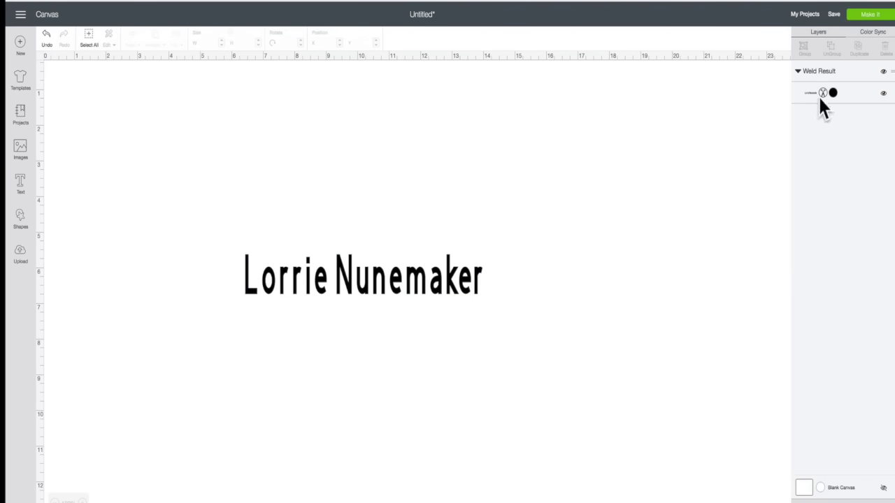
Nudge the welded name right, then slightly left and a little lower.
{"action": "left_click_drag", "start_coordinate": [464, 280], "coordinate": [486, 259]}
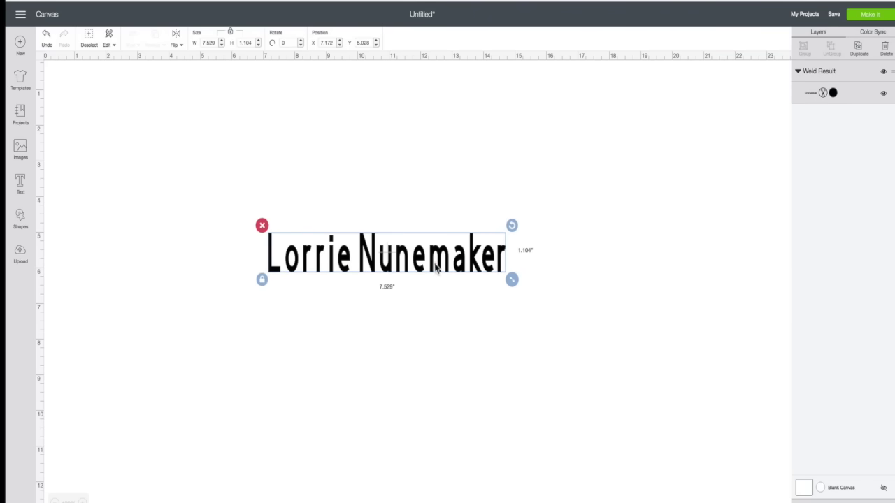
{"action": "left_click_drag", "start_coordinate": [390, 252], "coordinate": [391, 251]}
{"action": "left_click", "coordinate": [440, 252]}
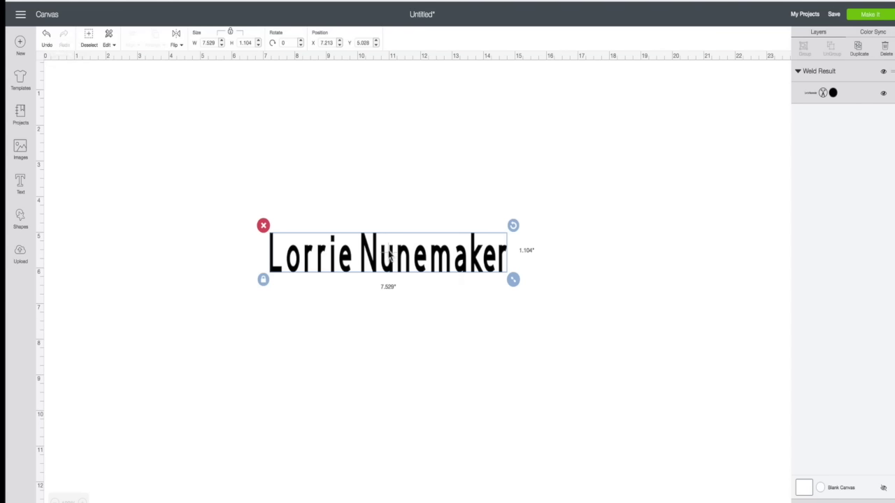
{"action": "left_click_drag", "start_coordinate": [388, 263], "coordinate": [377, 269]}
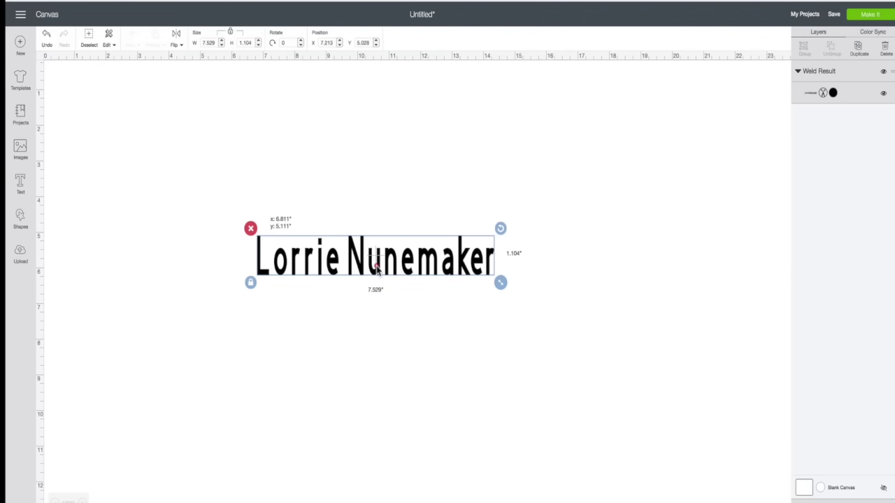
{"action": "left_click_drag", "start_coordinate": [377, 269], "coordinate": [384, 300]}
Delete the welded name and add new text with first name and surname on two lines, moved near centre.
{"action": "left_click", "coordinate": [256, 258]}
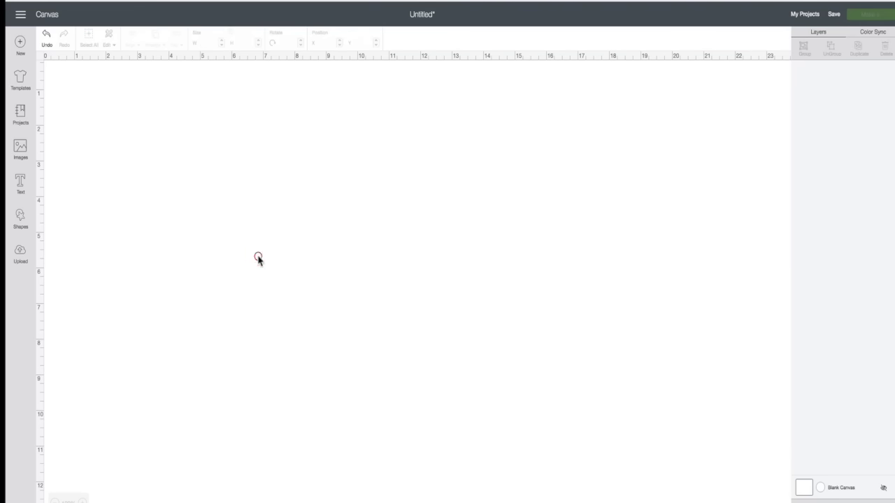
{"action": "left_click", "coordinate": [23, 184]}
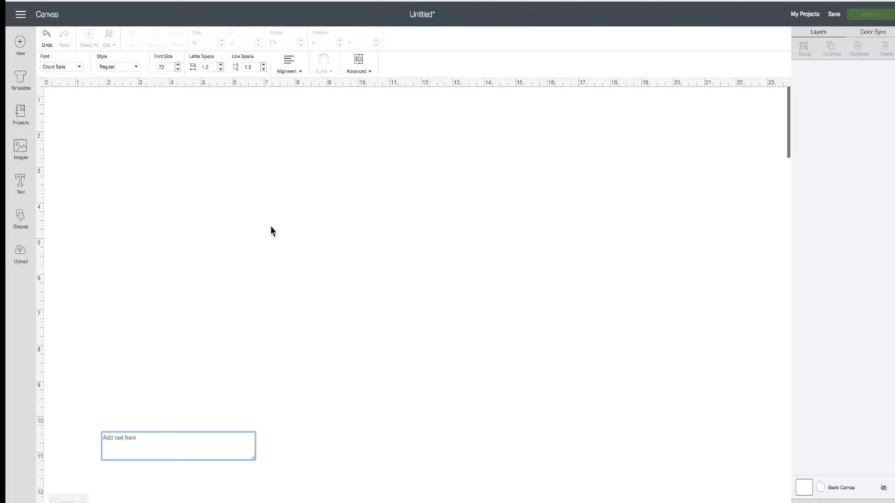
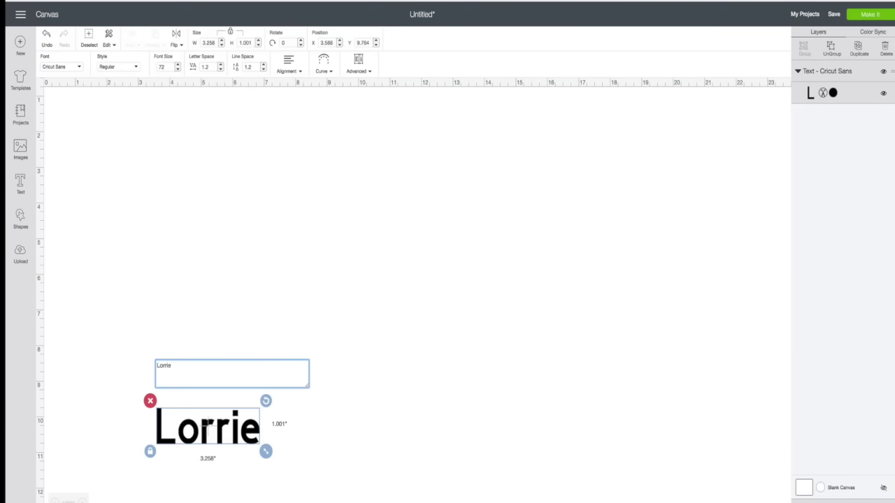
{"action": "key", "text": "Return"}
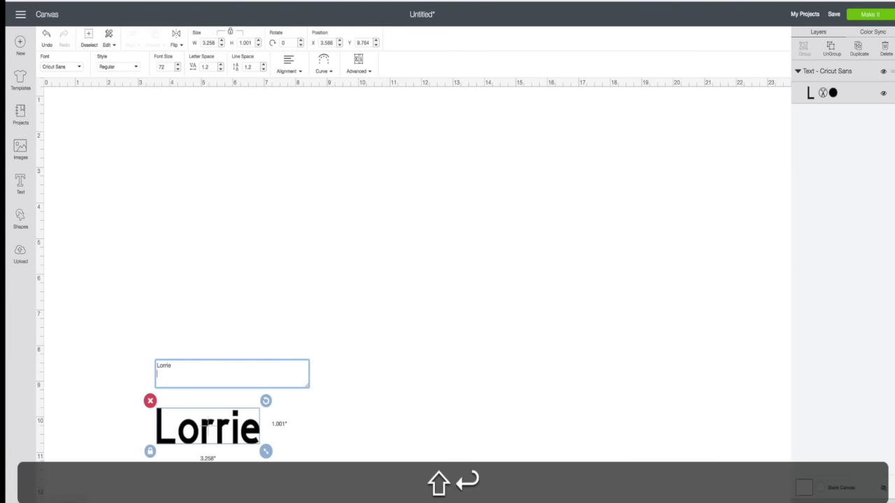
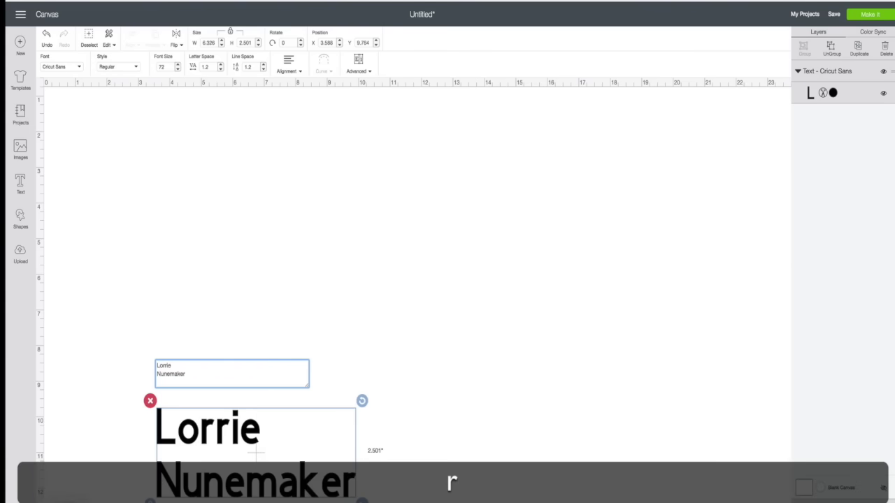
{"action": "left_click", "coordinate": [409, 339]}
{"action": "left_click_drag", "start_coordinate": [289, 479], "coordinate": [333, 282]}
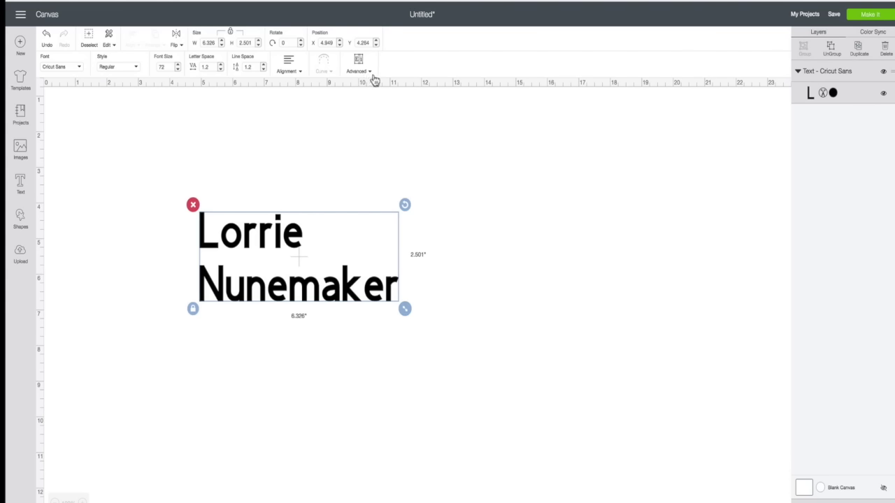
{"action": "left_click", "coordinate": [371, 73]}
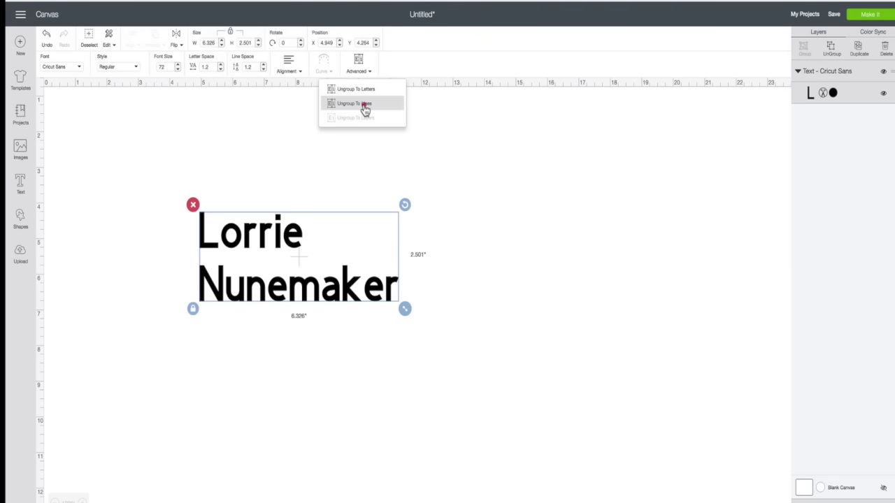
Ungroup the text to lines and stack the first name, enlarged to about 6.8 inches, above the surname.
{"action": "left_click", "coordinate": [364, 104]}
{"action": "left_click_drag", "start_coordinate": [302, 239], "coordinate": [404, 175]}
{"action": "left_click_drag", "start_coordinate": [375, 299], "coordinate": [475, 370]}
{"action": "left_click_drag", "start_coordinate": [353, 198], "coordinate": [260, 360]}
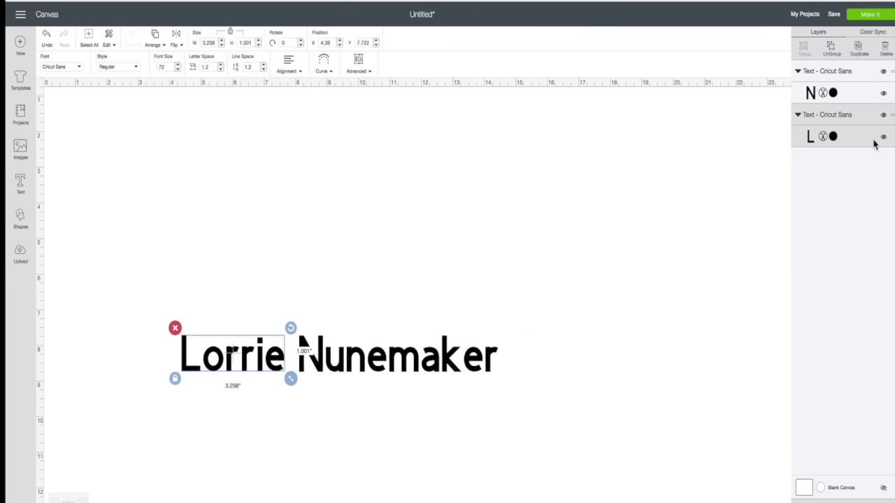
{"action": "left_click", "coordinate": [391, 375]}
{"action": "left_click", "coordinate": [444, 359]}
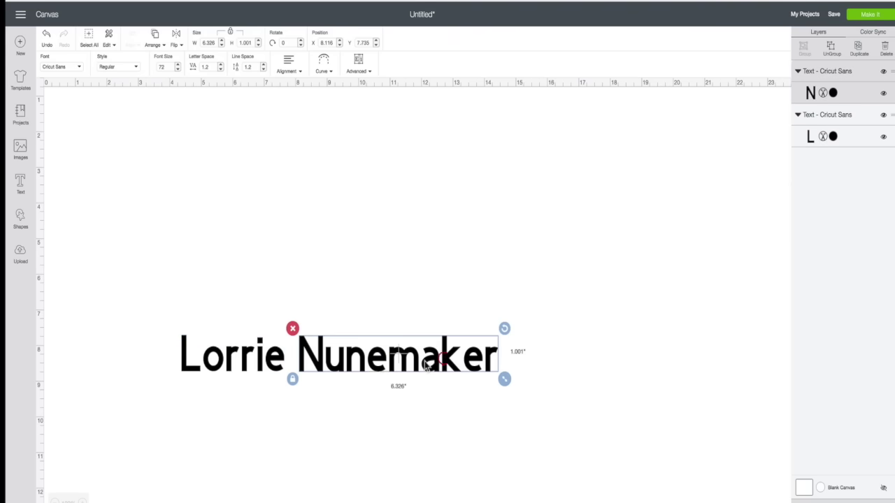
{"action": "left_click_drag", "start_coordinate": [378, 368], "coordinate": [411, 325]}
{"action": "left_click_drag", "start_coordinate": [280, 357], "coordinate": [544, 314]}
{"action": "mouse_move", "coordinate": [538, 272]}
{"action": "left_mouse_down"}
{"action": "mouse_move", "coordinate": [531, 266]}
{"action": "mouse_move", "coordinate": [523, 279]}
{"action": "left_mouse_up"}
{"action": "left_click", "coordinate": [520, 429]}
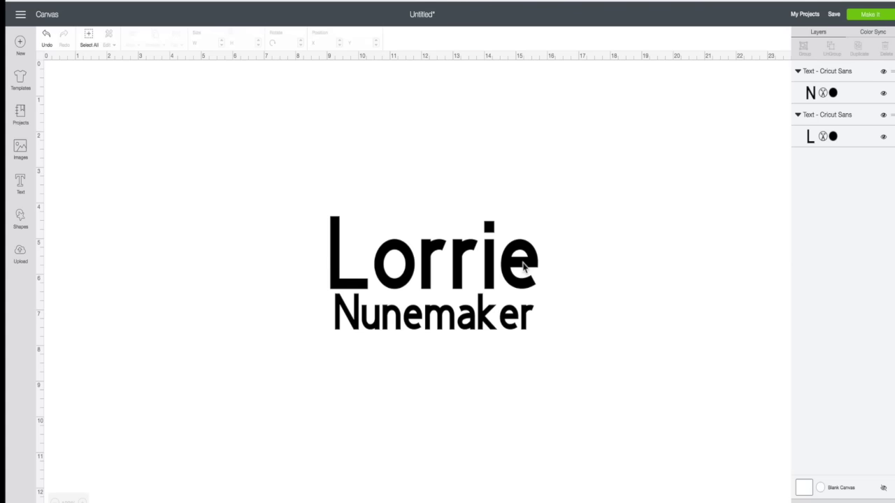
Type another first name/surname two-line text, move it left, and enlarge it to 6.881 by 2.72 inches.
{"action": "left_click", "coordinate": [20, 184]}
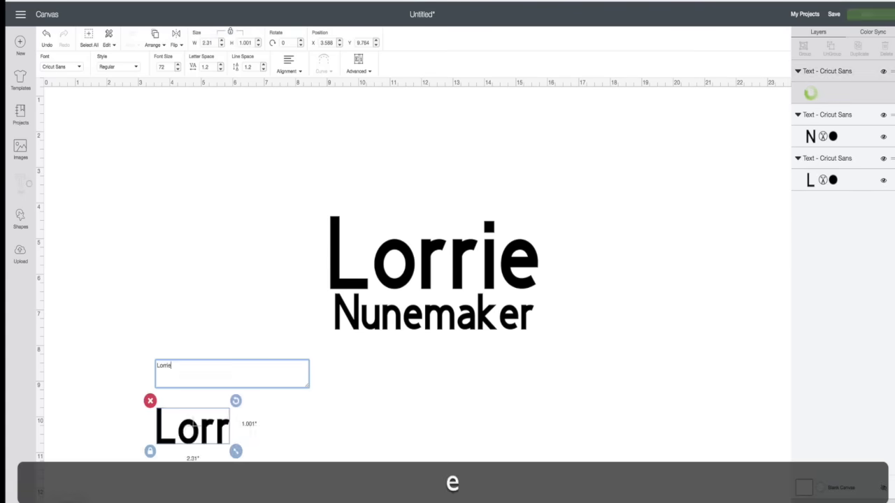
{"action": "key", "text": "Return"}
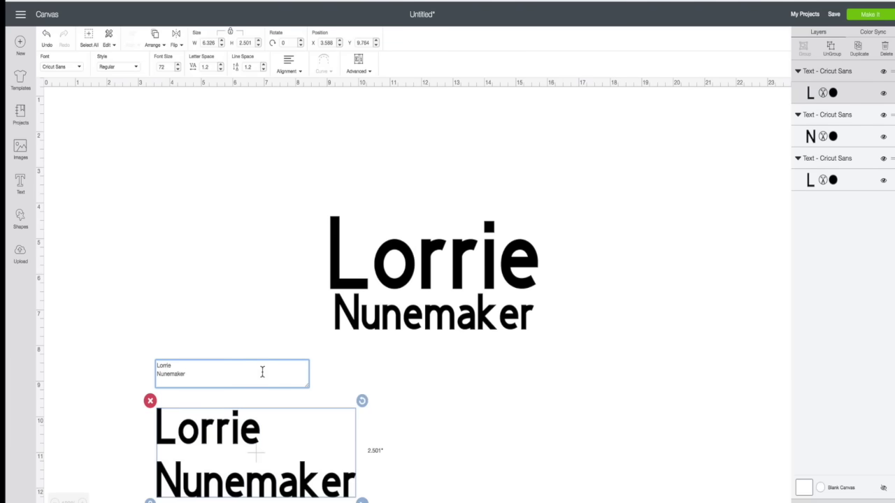
{"action": "left_click", "coordinate": [240, 310]}
{"action": "left_click_drag", "start_coordinate": [247, 400], "coordinate": [181, 212]}
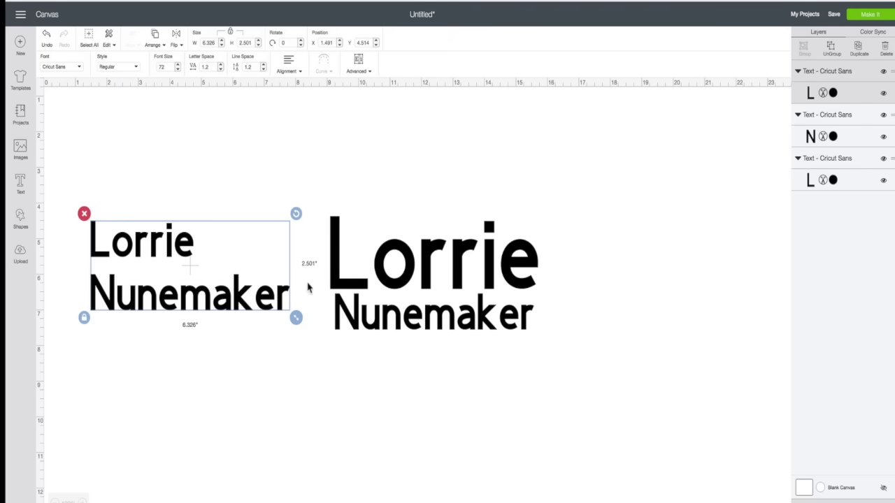
{"action": "left_click_drag", "start_coordinate": [296, 316], "coordinate": [289, 345]}
{"action": "left_click", "coordinate": [161, 246]}
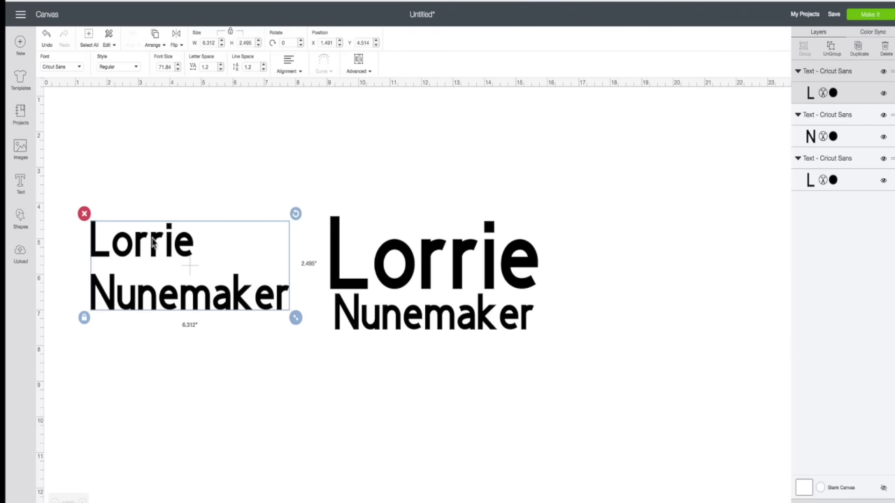
{"action": "left_click", "coordinate": [215, 296]}
{"action": "left_click_drag", "start_coordinate": [296, 320], "coordinate": [306, 336]}
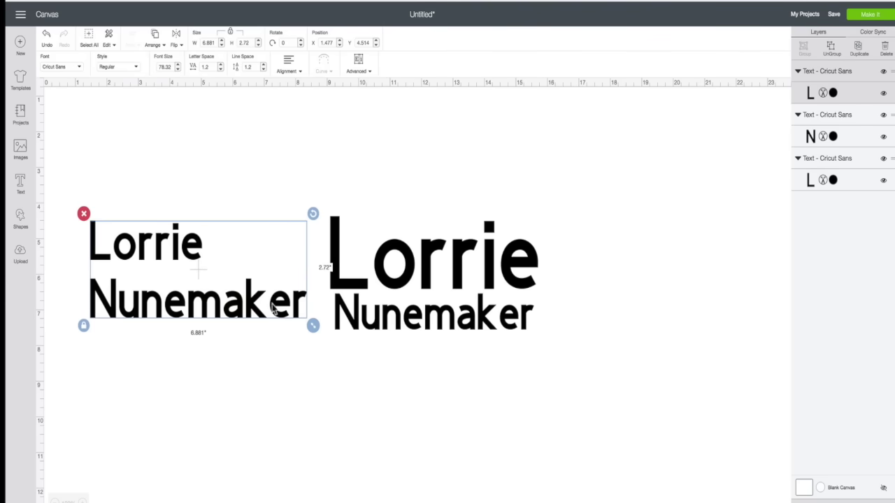
{"action": "left_click", "coordinate": [367, 72]}
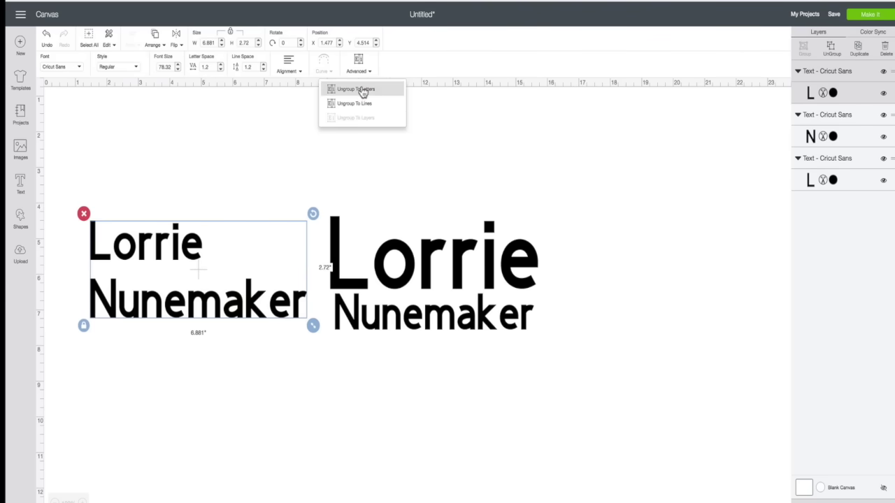
Ungroup the left copy to lines, restyle its first name in Country Life and enlarge it, then reposition the surname.
{"action": "left_click", "coordinate": [358, 103]}
{"action": "mouse_move", "coordinate": [190, 254]}
{"action": "left_mouse_down"}
{"action": "mouse_move", "coordinate": [193, 220]}
{"action": "mouse_move", "coordinate": [187, 259]}
{"action": "left_mouse_up"}
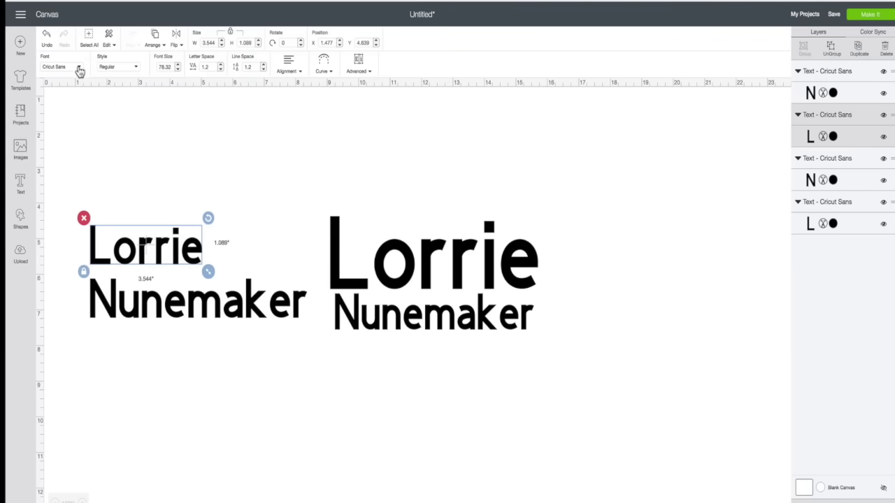
{"action": "left_click", "coordinate": [77, 68]}
{"action": "left_click", "coordinate": [80, 108]}
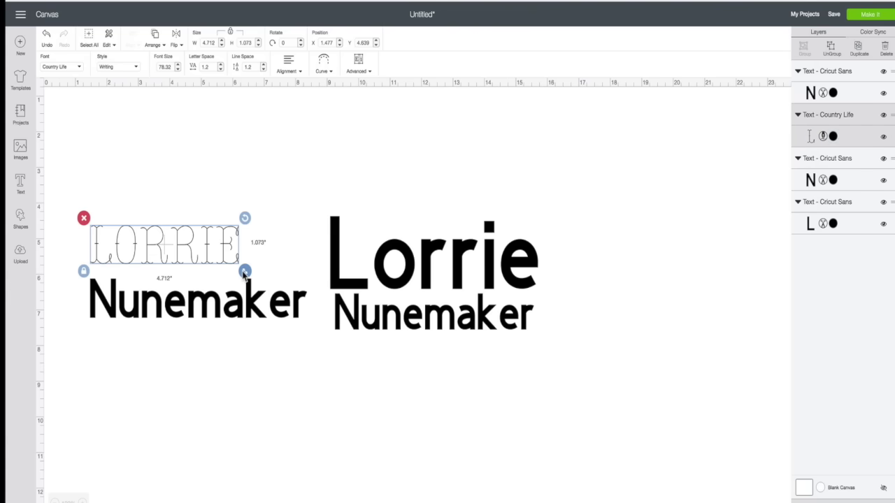
{"action": "left_click_drag", "start_coordinate": [244, 272], "coordinate": [303, 287]}
{"action": "left_click", "coordinate": [254, 374]}
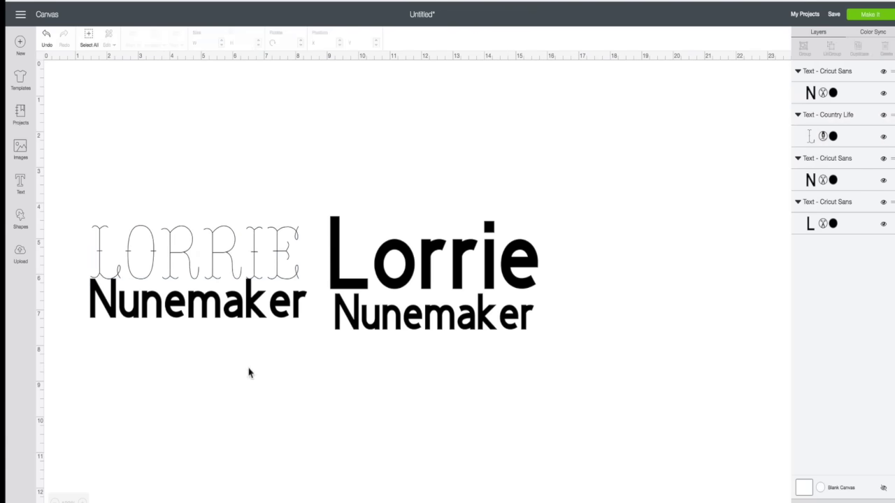
{"action": "left_click", "coordinate": [239, 318]}
{"action": "left_click_drag", "start_coordinate": [239, 318], "coordinate": [247, 323]}
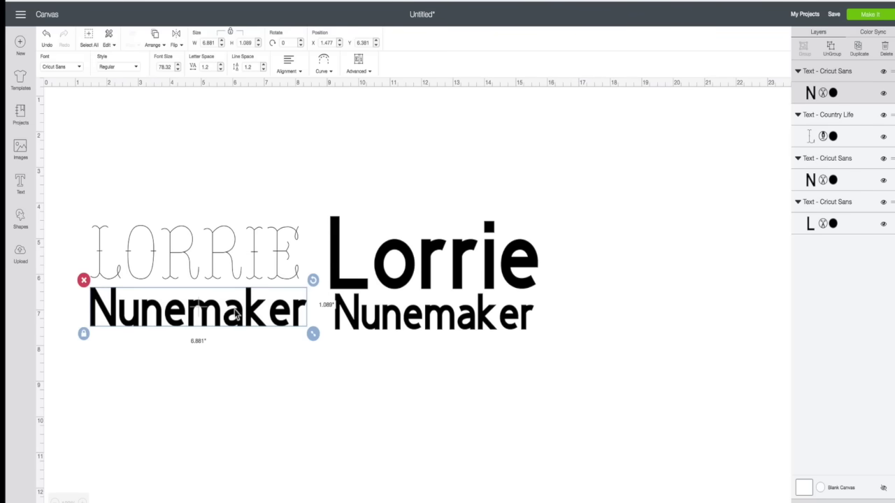
{"action": "left_click", "coordinate": [240, 349]}
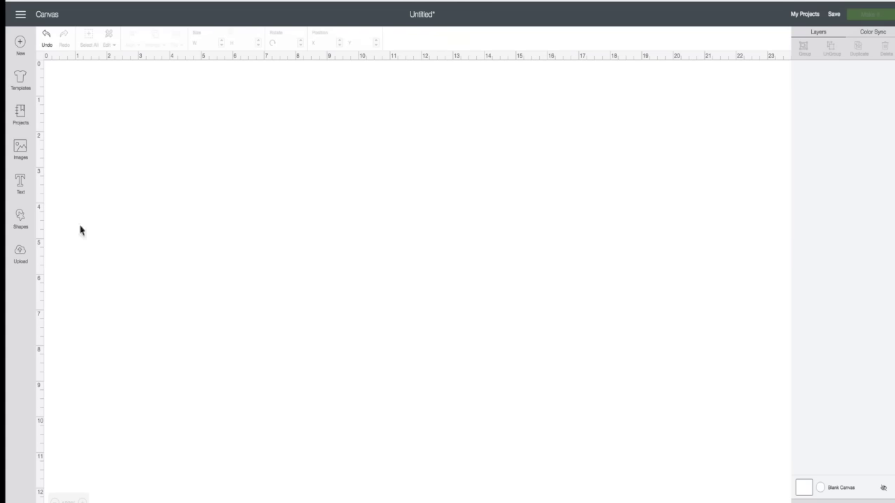
Type the first name as new text in Friday, Regular style, enlarged to 8.043 by 2.191 inches.
{"action": "left_click", "coordinate": [21, 183]}
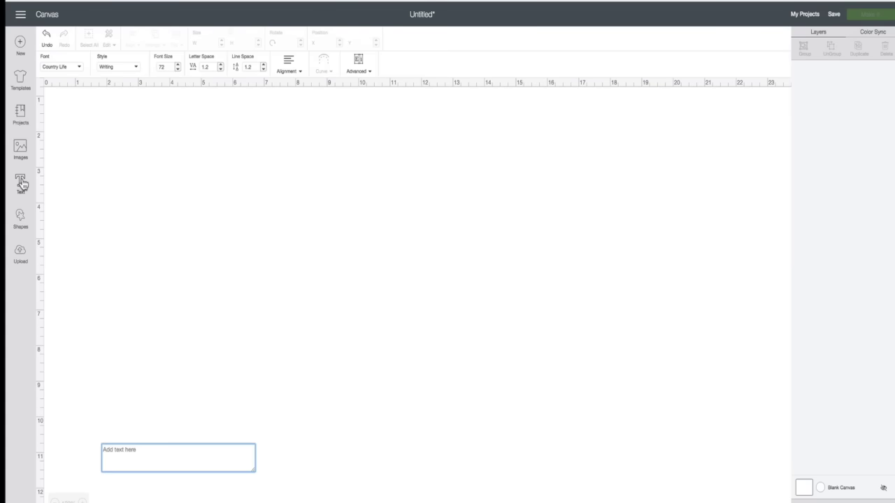
{"action": "type", "text": "Lorrie"}
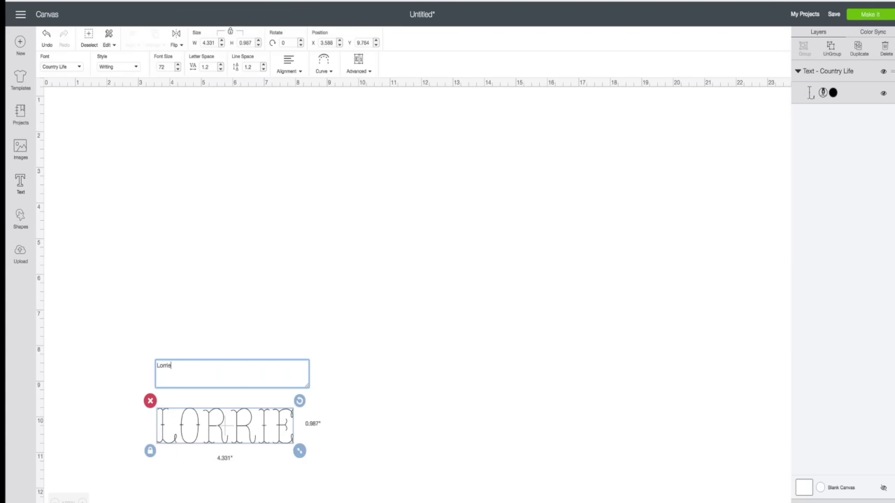
{"action": "left_click", "coordinate": [79, 69]}
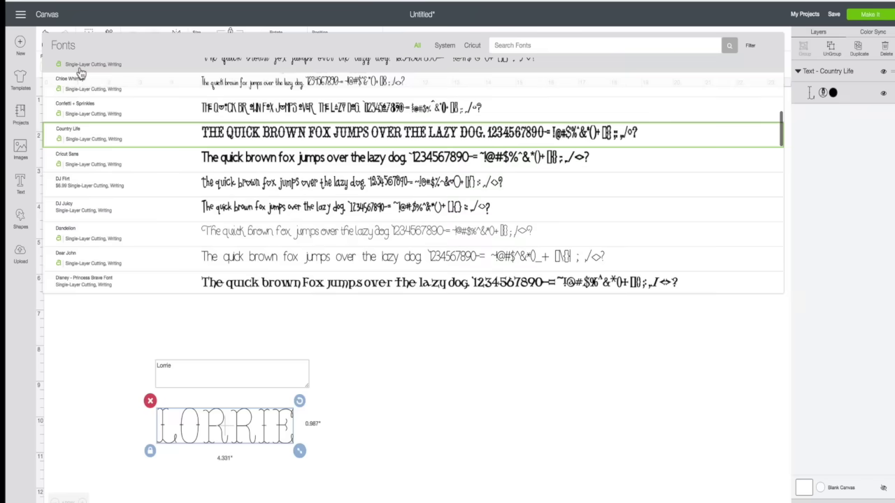
{"action": "left_click", "coordinate": [93, 98]}
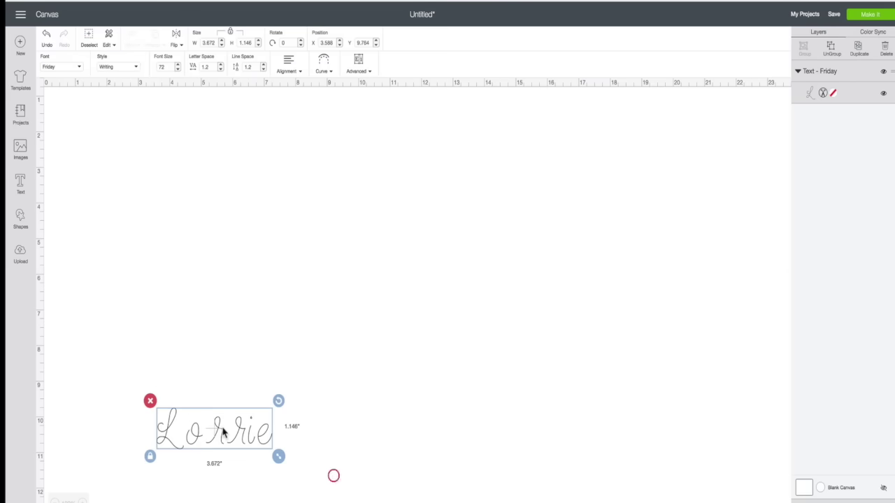
{"action": "left_click", "coordinate": [137, 69]}
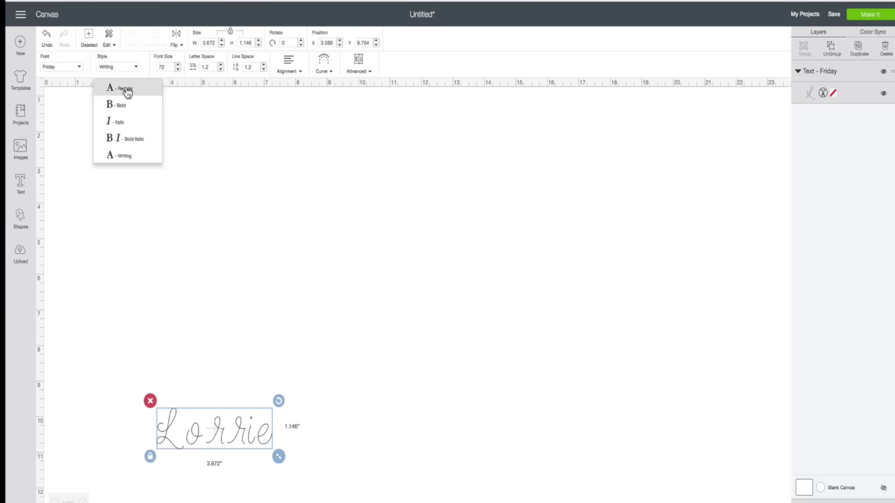
{"action": "left_click", "coordinate": [124, 89]}
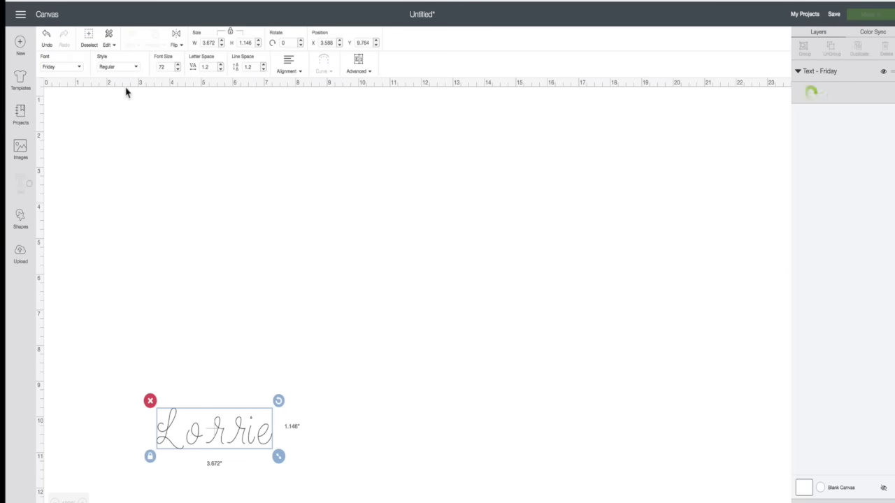
{"action": "left_click_drag", "start_coordinate": [297, 460], "coordinate": [298, 458]}
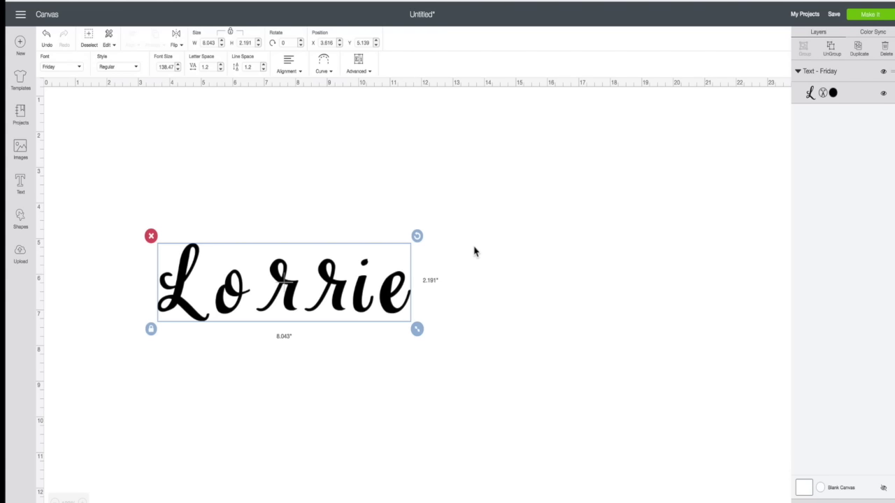
Lower the Letter Space from 1.2 to -1, narrowing the name to 6.139 inches wide.
{"action": "left_click", "coordinate": [220, 69]}
{"action": "left_click", "coordinate": [220, 69]}
{"action": "left_click", "coordinate": [220, 69]}
{"action": "left_click", "coordinate": [220, 69]}
{"action": "left_click", "coordinate": [220, 69]}
{"action": "left_click", "coordinate": [220, 69]}
{"action": "left_click", "coordinate": [220, 69]}
{"action": "left_click", "coordinate": [221, 69]}
{"action": "left_click", "coordinate": [221, 69]}
{"action": "left_click", "coordinate": [220, 69]}
{"action": "left_click", "coordinate": [221, 69]}
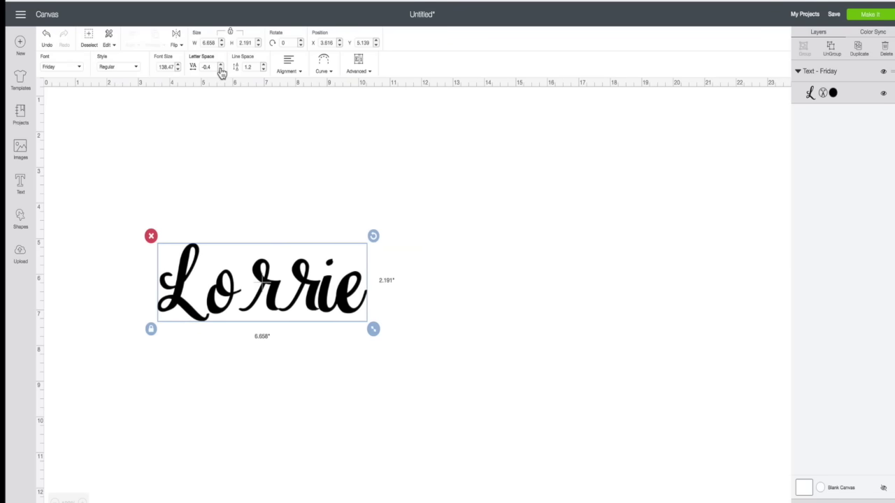
{"action": "left_click", "coordinate": [220, 70]}
{"action": "left_click", "coordinate": [220, 69]}
{"action": "left_click", "coordinate": [220, 69]}
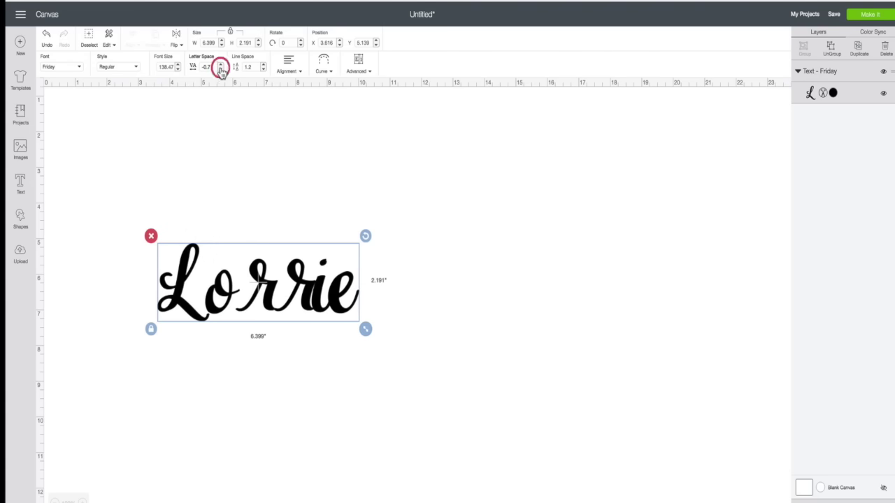
{"action": "left_click", "coordinate": [220, 69]}
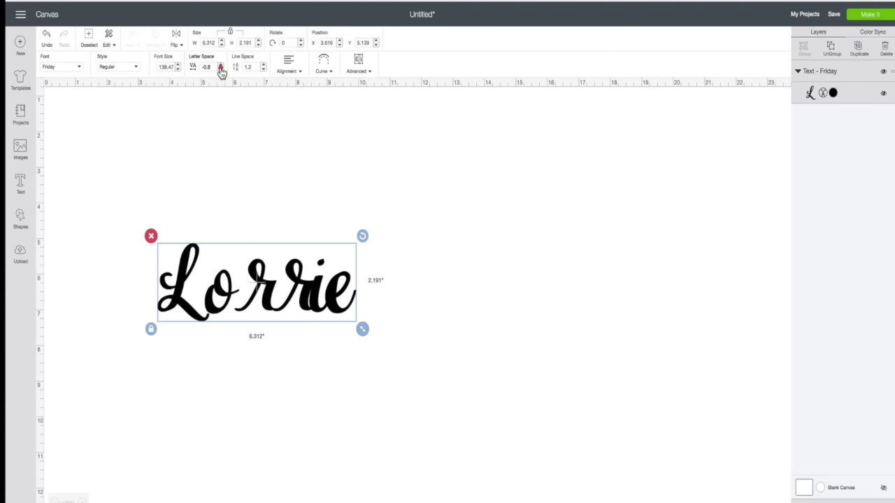
{"action": "left_click", "coordinate": [220, 70]}
{"action": "left_click", "coordinate": [221, 69]}
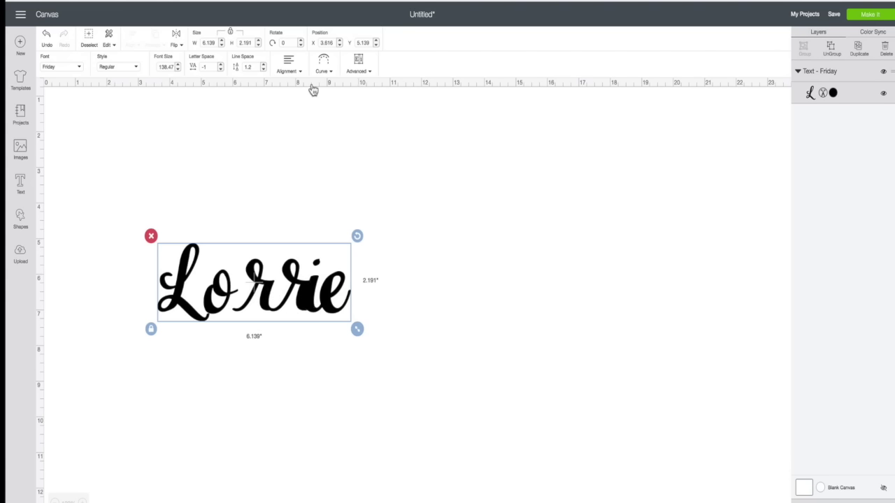
{"action": "left_click", "coordinate": [369, 74]}
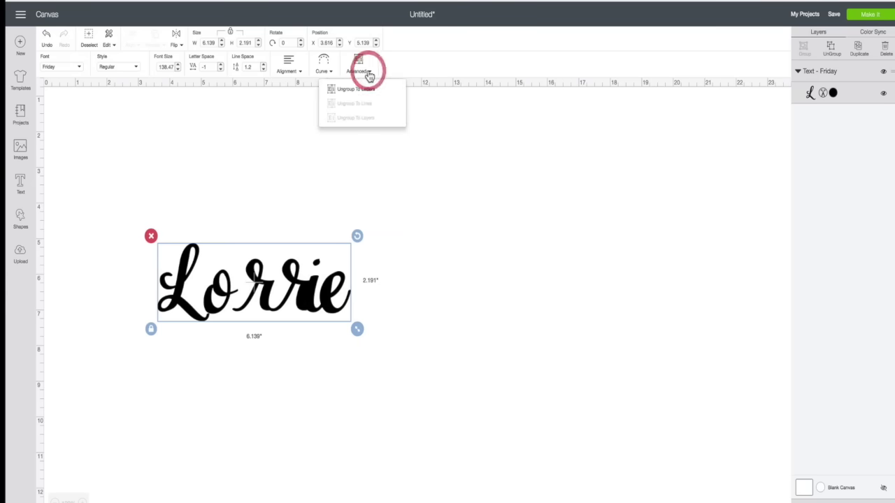
Ungroup the name to six letters and nudge each r with the arrow keys for even spacing.
{"action": "left_click", "coordinate": [367, 90]}
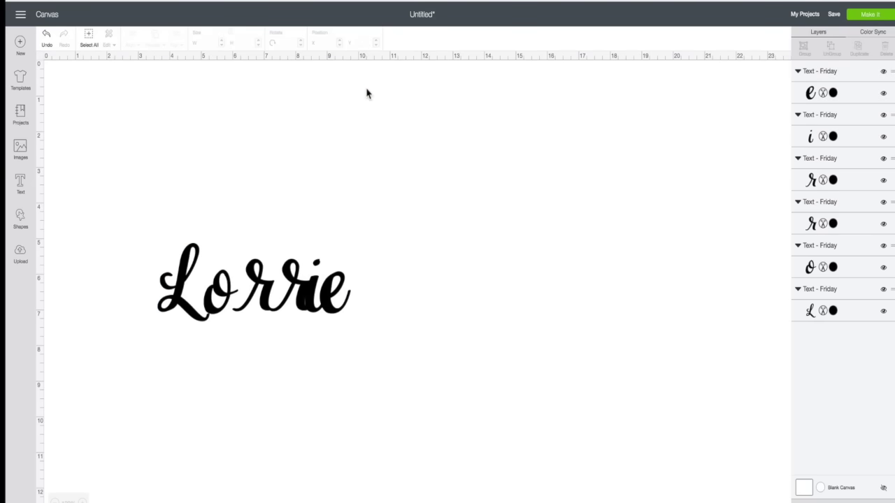
{"action": "left_click", "coordinate": [263, 283]}
{"action": "key", "text": "Left"}
{"action": "key", "text": "Left"}
{"action": "key", "text": "Left"}
{"action": "key", "text": "Left"}
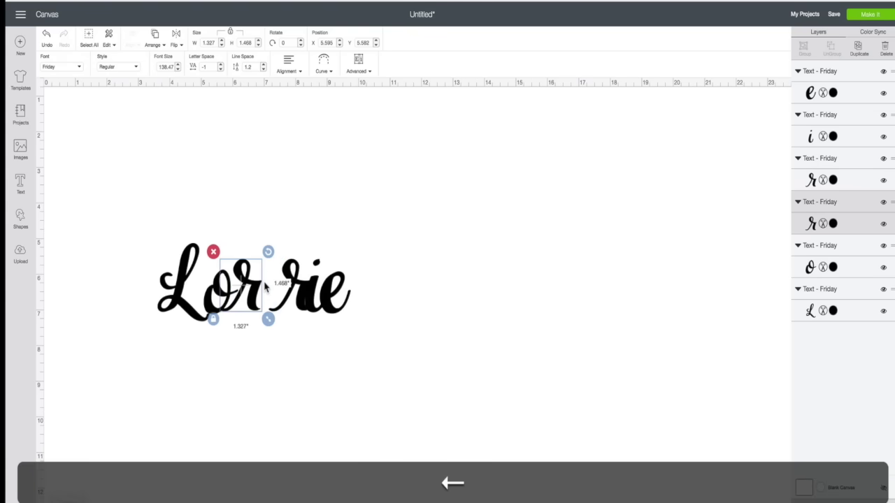
{"action": "key", "text": "Left"}
{"action": "key", "text": "Right"}
{"action": "key", "text": "Right"}
{"action": "key", "text": "Right"}
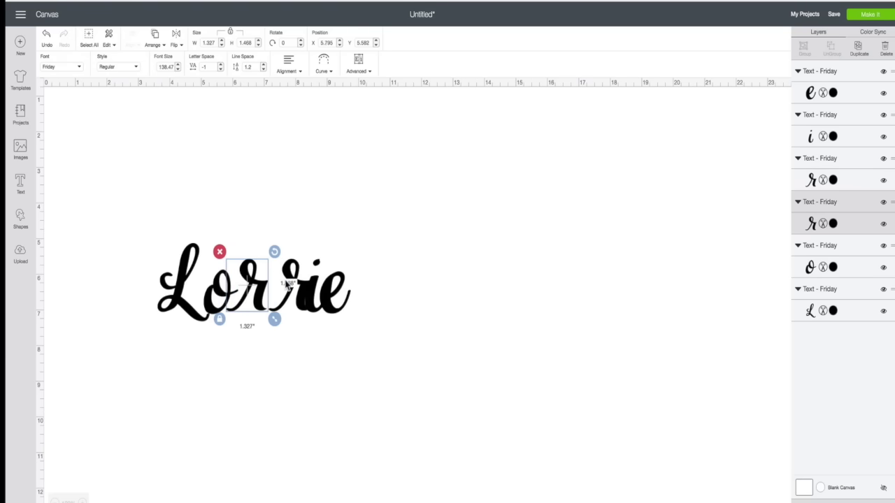
{"action": "left_click", "coordinate": [297, 286]}
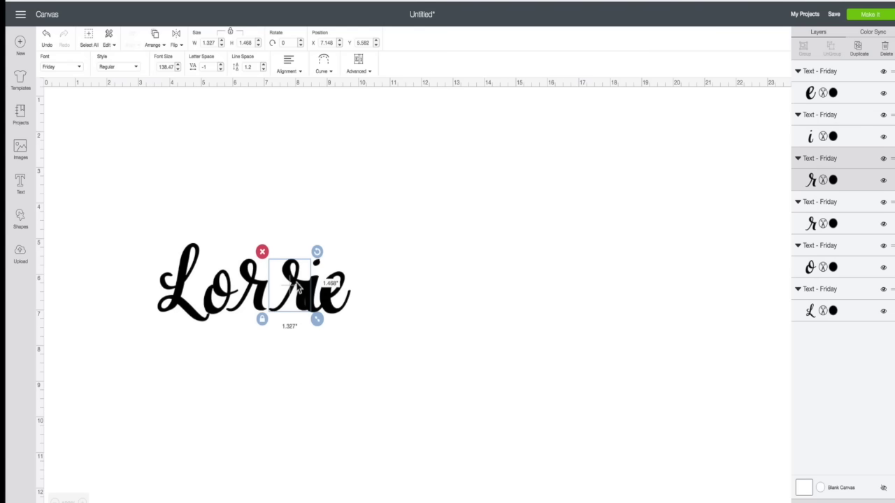
{"action": "key", "text": "Left"}
{"action": "key", "text": "Left"}
{"action": "key", "text": "Left"}
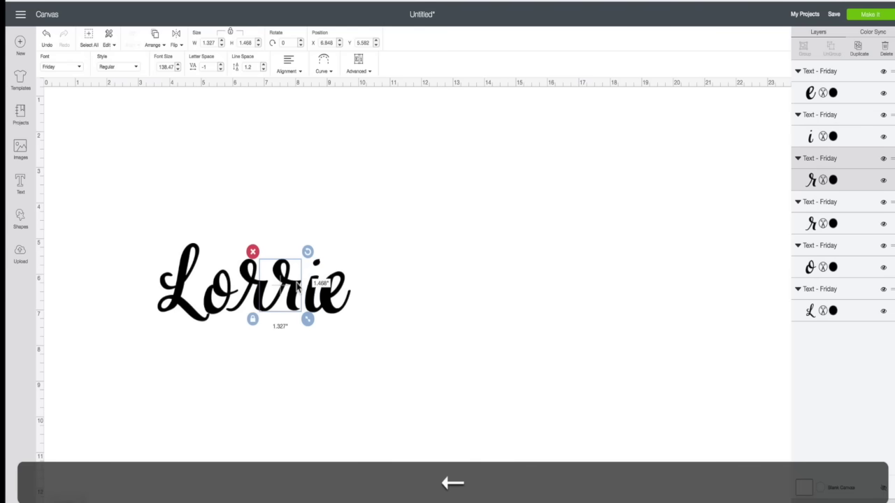
{"action": "key", "text": "Right"}
{"action": "left_click", "coordinate": [297, 342]}
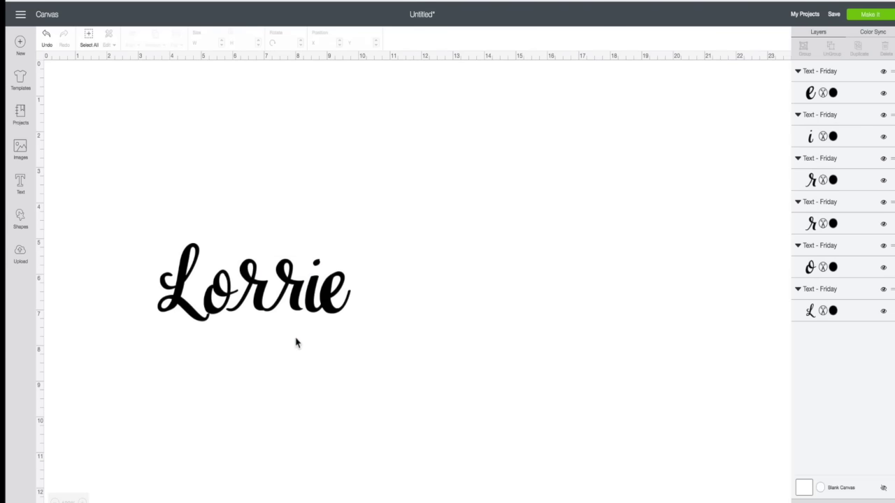
Nudge the second r, i, o and L letters to close the gaps in the name.
{"action": "left_click", "coordinate": [291, 300]}
{"action": "left_click_drag", "start_coordinate": [290, 299], "coordinate": [329, 303]}
{"action": "left_click", "coordinate": [318, 357]}
{"action": "left_click", "coordinate": [312, 310]}
{"action": "left_click", "coordinate": [356, 358]}
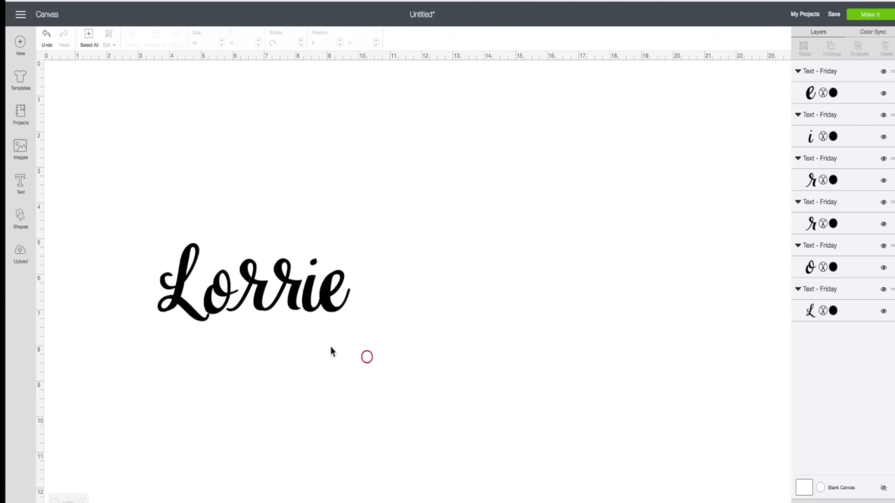
{"action": "mouse_move", "coordinate": [219, 314]}
{"action": "left_mouse_down"}
{"action": "mouse_move", "coordinate": [199, 318]}
{"action": "mouse_move", "coordinate": [220, 313]}
{"action": "left_mouse_up"}
{"action": "left_click", "coordinate": [256, 358]}
{"action": "left_click", "coordinate": [219, 311]}
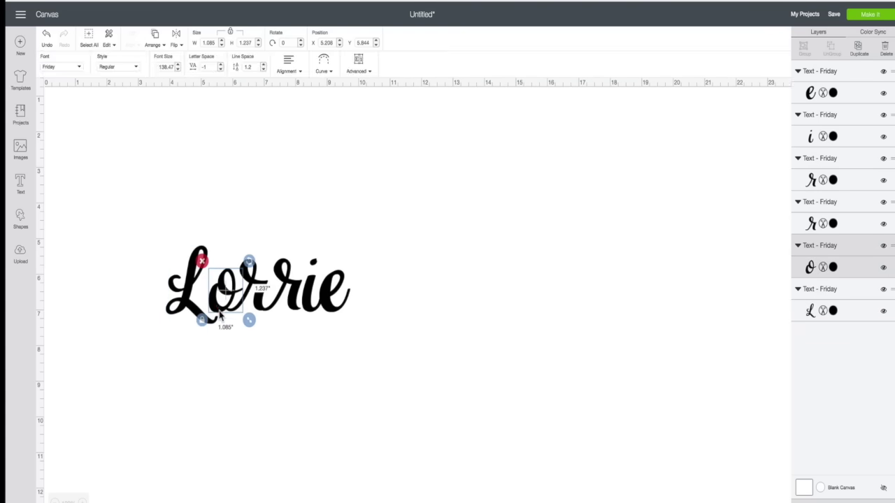
Fine-tune the r, i and e spacing, then preview the letters on the 12" x 12" cut mat.
{"action": "left_click", "coordinate": [290, 384]}
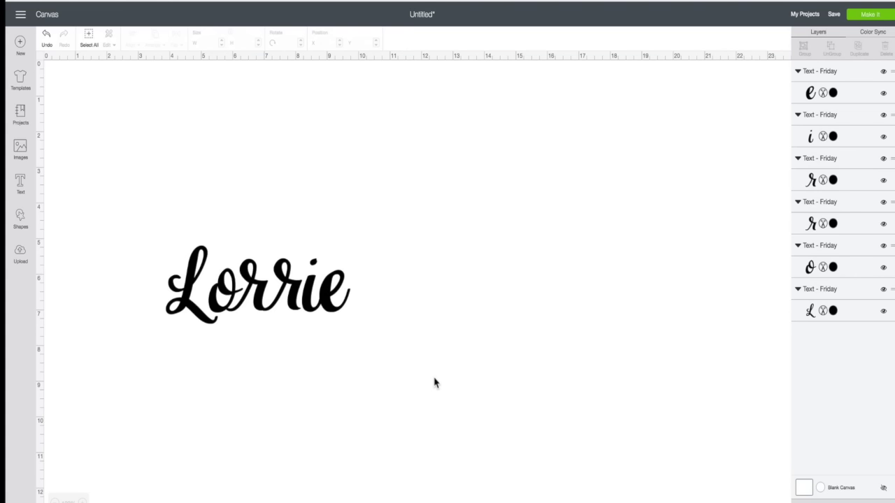
{"action": "left_click", "coordinate": [297, 299]}
{"action": "left_click_drag", "start_coordinate": [303, 299], "coordinate": [306, 299]}
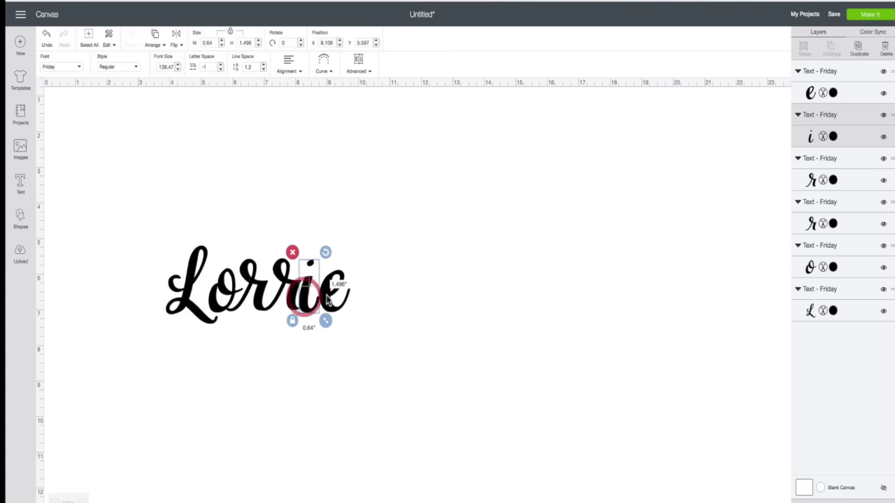
{"action": "left_click", "coordinate": [327, 297]}
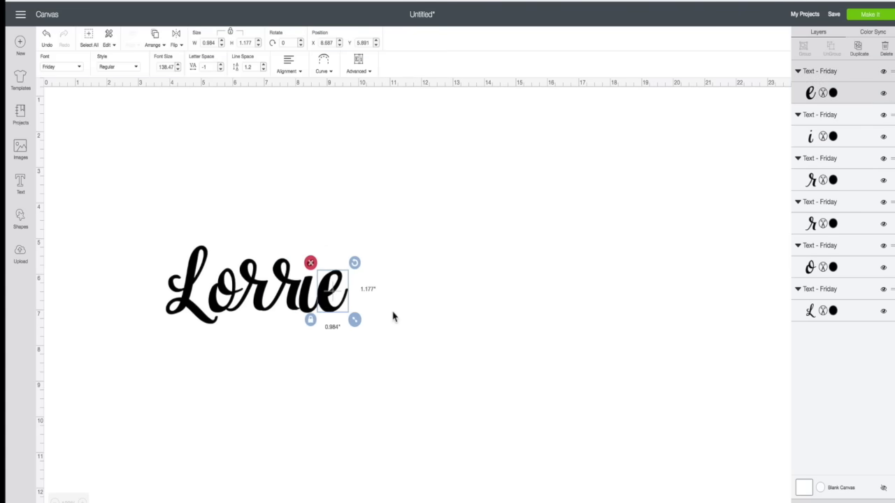
{"action": "left_click", "coordinate": [353, 351]}
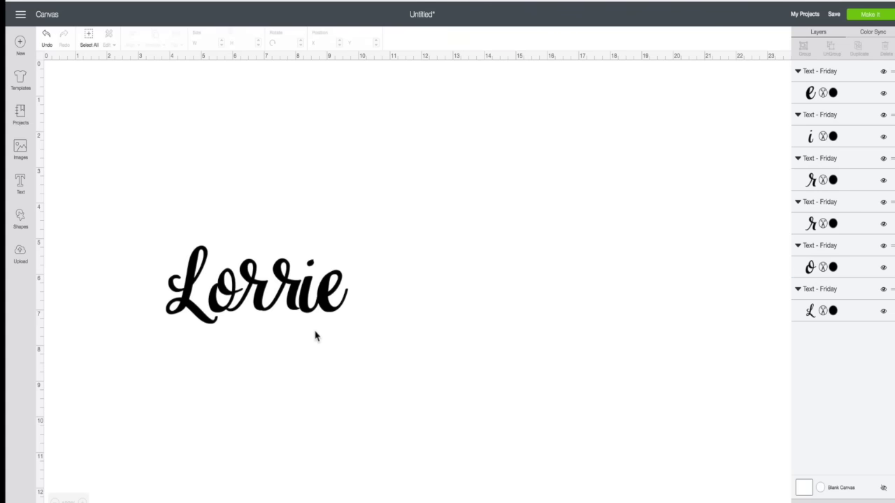
{"action": "left_click_drag", "start_coordinate": [293, 310], "coordinate": [257, 302]}
{"action": "left_click", "coordinate": [283, 347]}
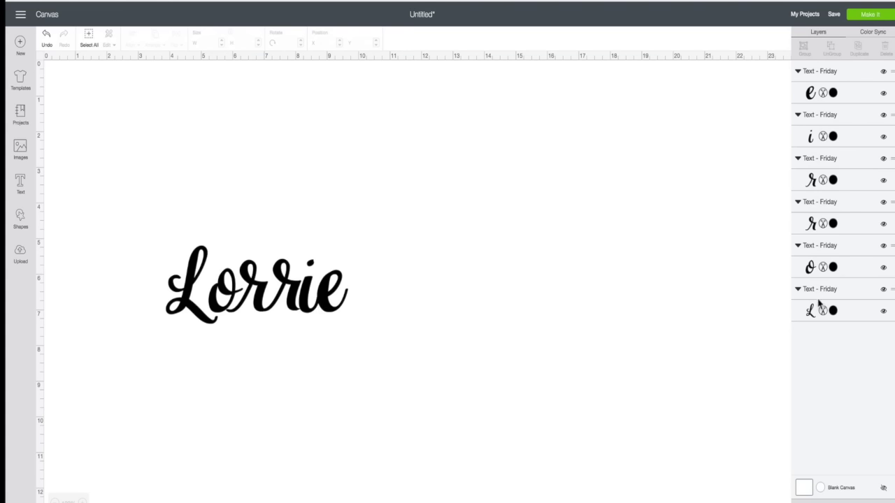
{"action": "left_click", "coordinate": [866, 17]}
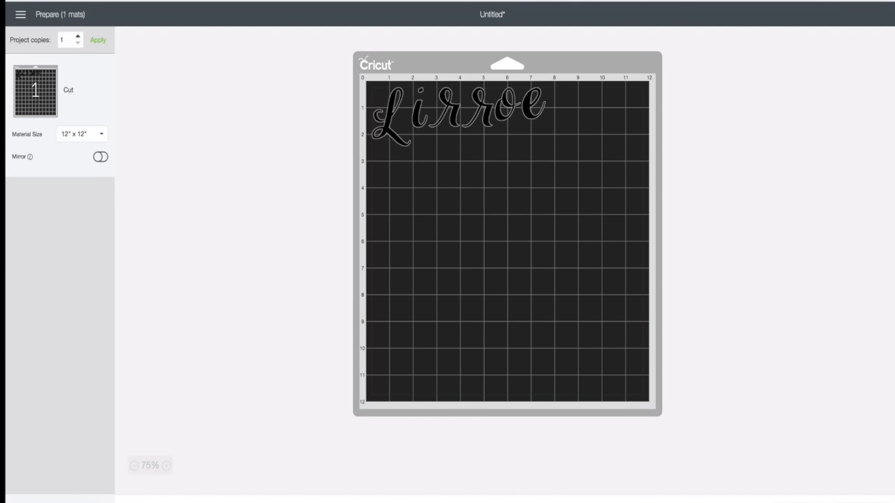
Back on the canvas, weld all six letters into one Weld Result shape.
{"action": "left_click", "coordinate": [806, 497]}
{"action": "left_click_drag", "start_coordinate": [156, 219], "coordinate": [369, 353]}
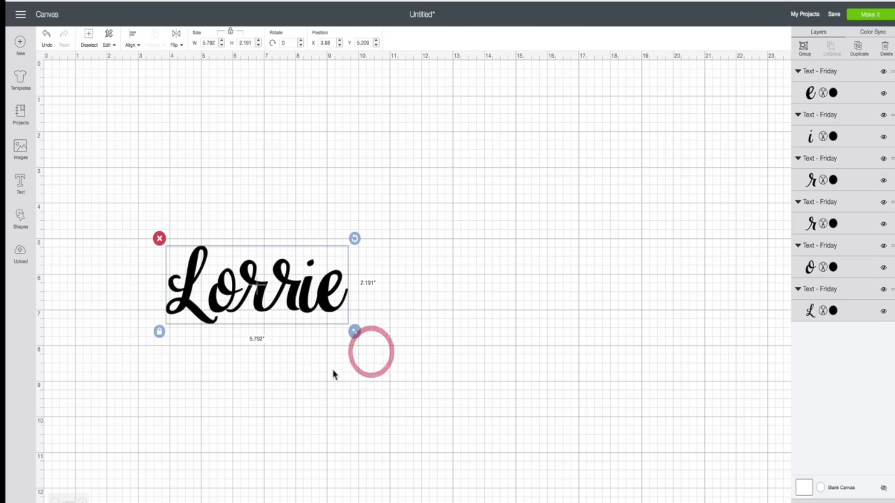
{"action": "left_click", "coordinate": [819, 493]}
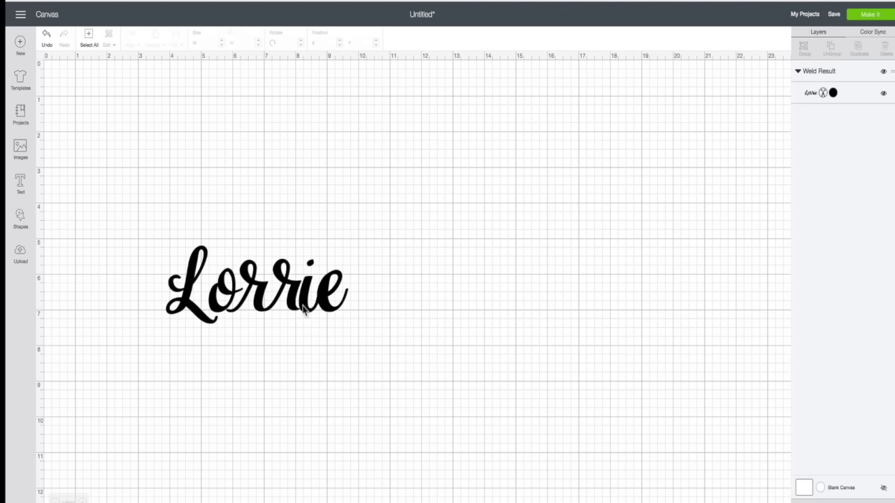
Preview the welded name on the cut mat, zoomed in to 150%.
{"action": "left_click", "coordinate": [871, 15]}
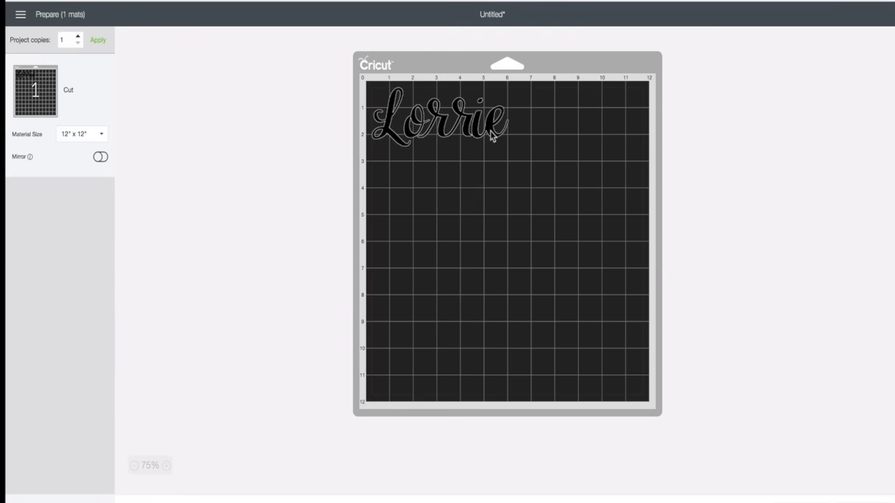
{"action": "left_click", "coordinate": [168, 465]}
{"action": "left_click", "coordinate": [168, 465]}
{"action": "left_click", "coordinate": [168, 465]}
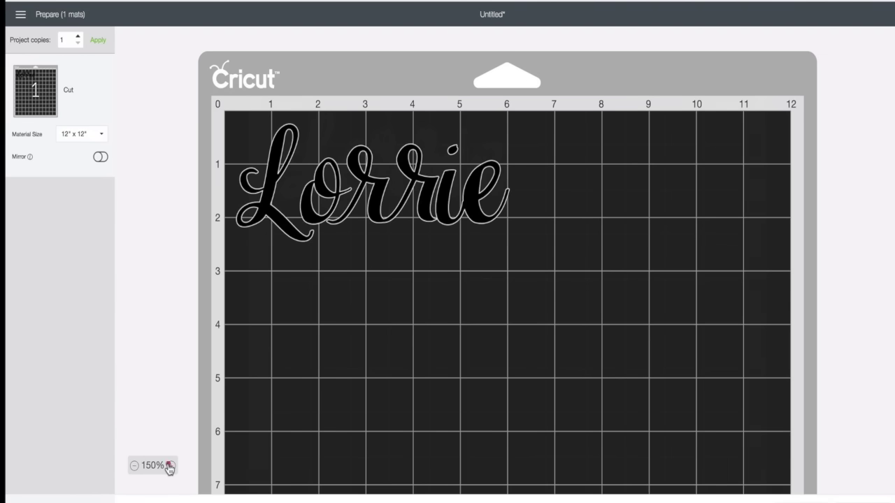
{"action": "left_click", "coordinate": [168, 465]}
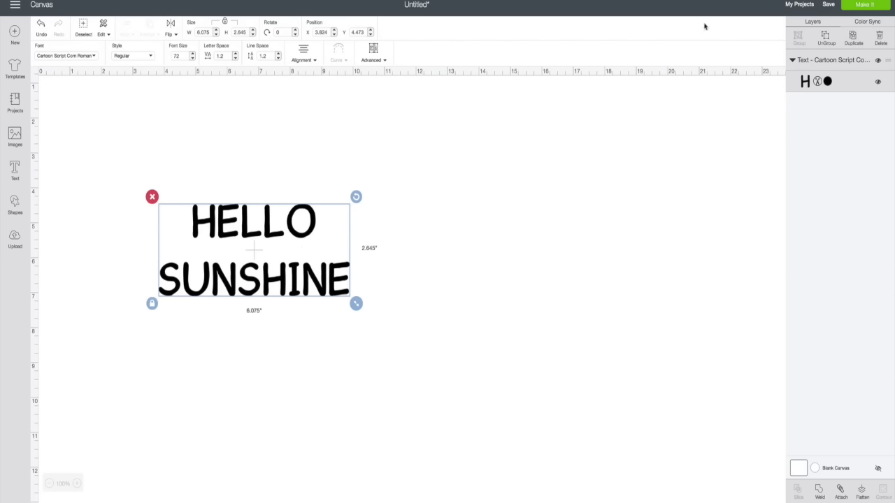
Switch the HELLO SUNSHINE layer's operation to Write and reselect the text.
{"action": "left_click", "coordinate": [817, 82]}
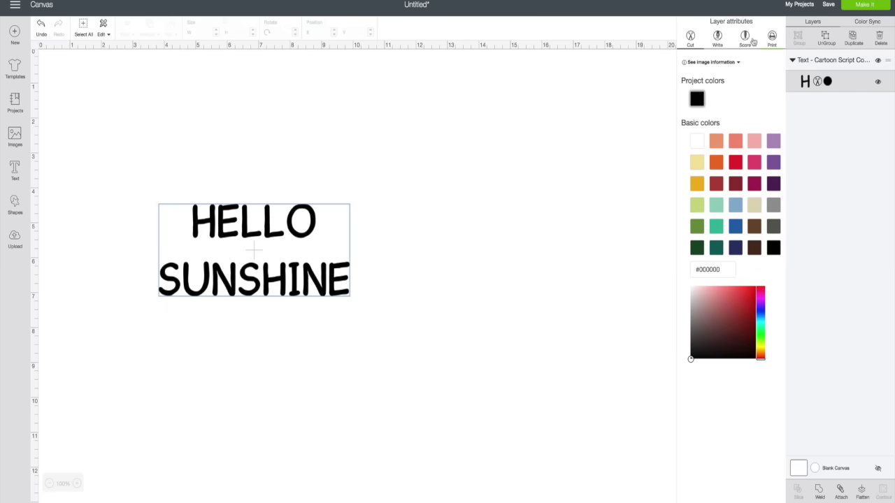
{"action": "left_click", "coordinate": [721, 39]}
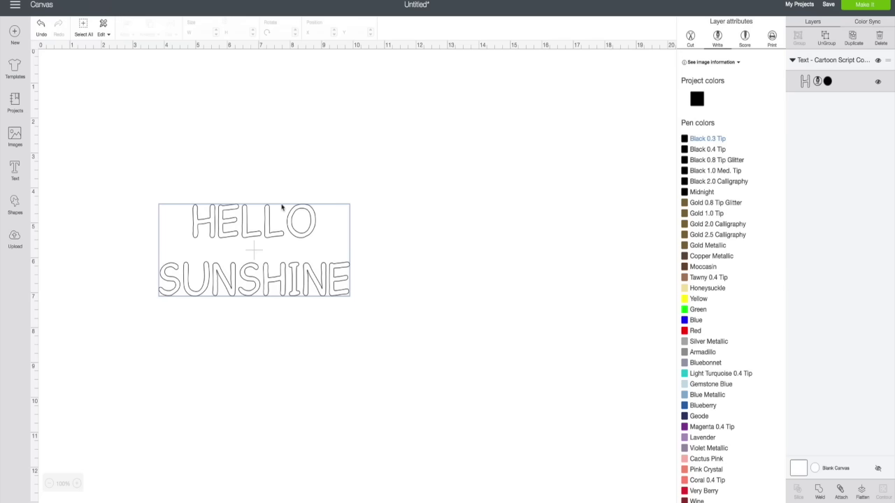
{"action": "left_click", "coordinate": [295, 213]}
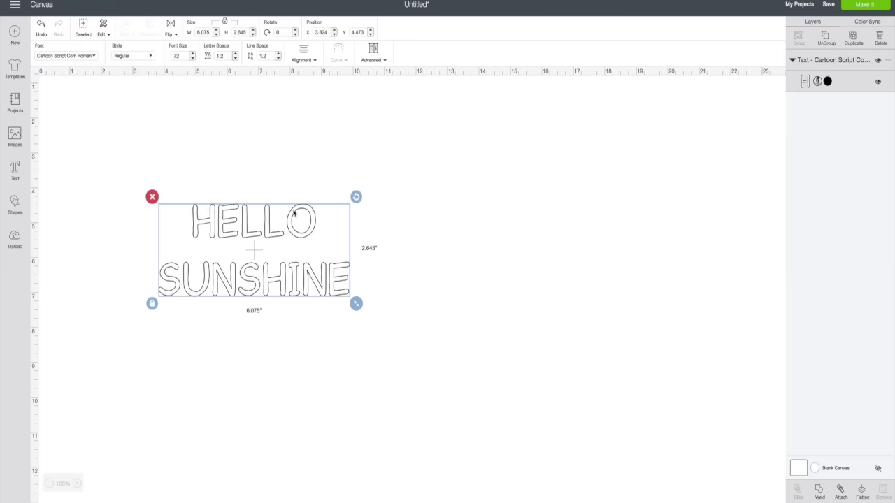
Check the text style list, keep Regular, and bring up the Fonts list.
{"action": "left_click", "coordinate": [151, 58]}
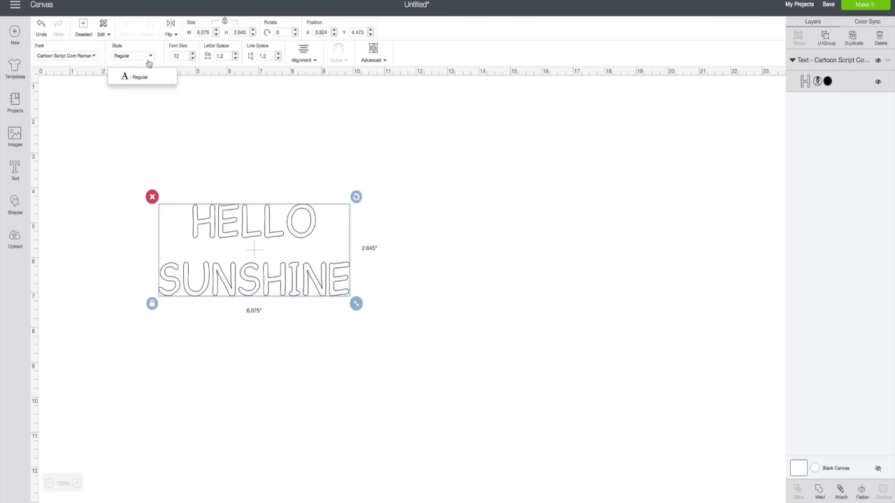
{"action": "left_click", "coordinate": [150, 58]}
{"action": "left_click", "coordinate": [93, 58]}
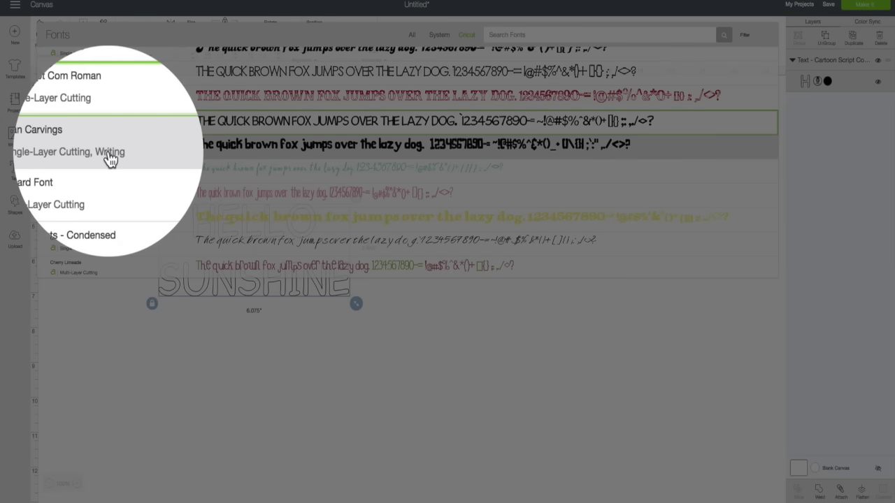
Change the font to Caveman Carvings and try its Writing style.
{"action": "left_click", "coordinate": [108, 155]}
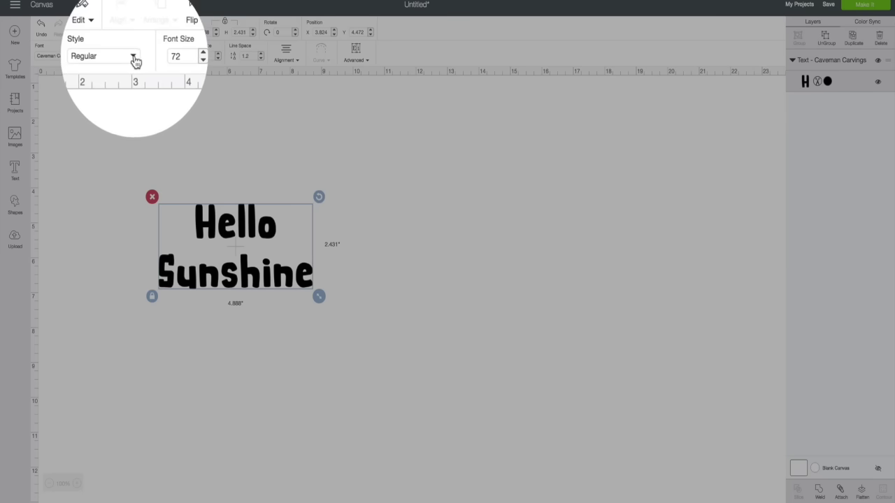
{"action": "left_click", "coordinate": [135, 58]}
{"action": "left_click", "coordinate": [125, 99]}
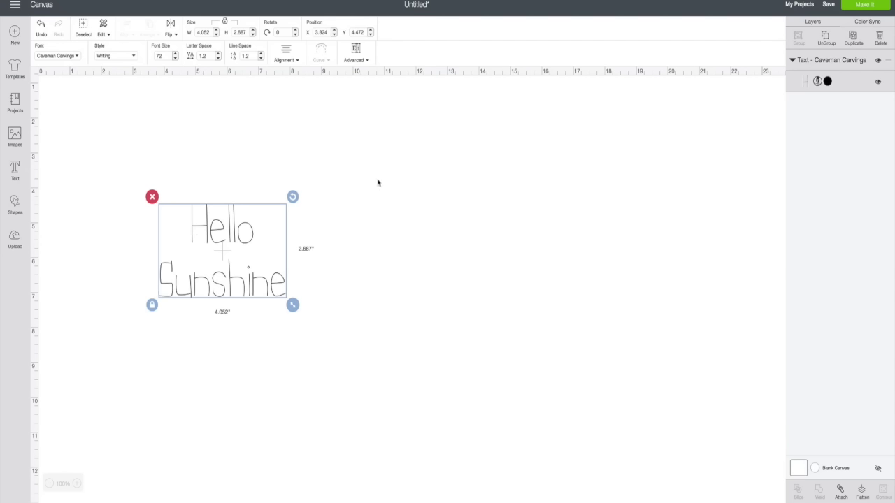
Undo back to Caveman Carvings Regular and reselect the Hello Sunshine text.
{"action": "left_click", "coordinate": [134, 58]}
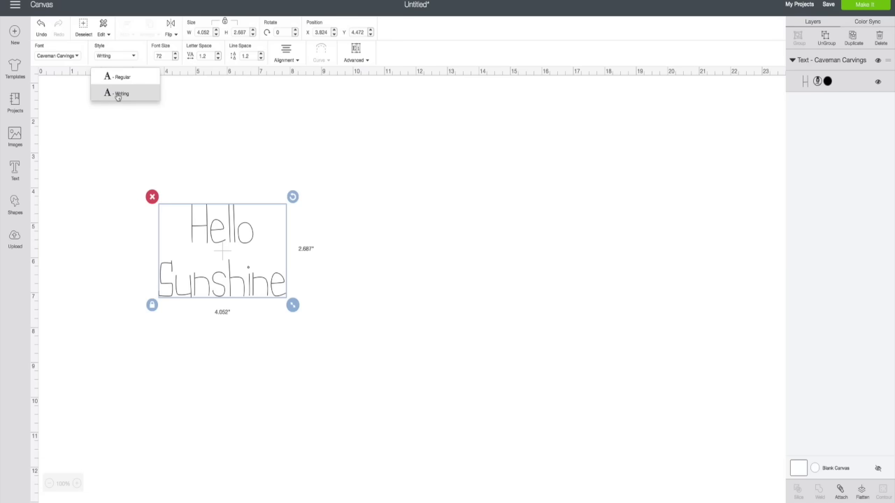
{"action": "left_click", "coordinate": [77, 56]}
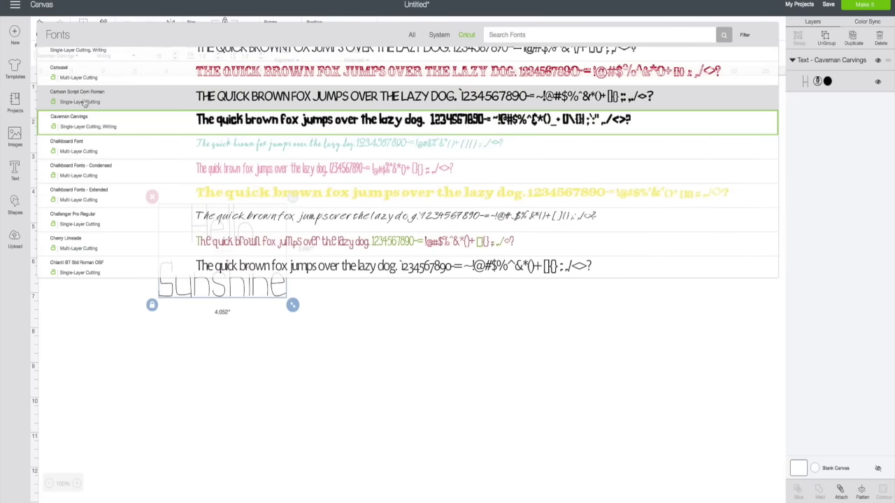
{"action": "left_click", "coordinate": [104, 318]}
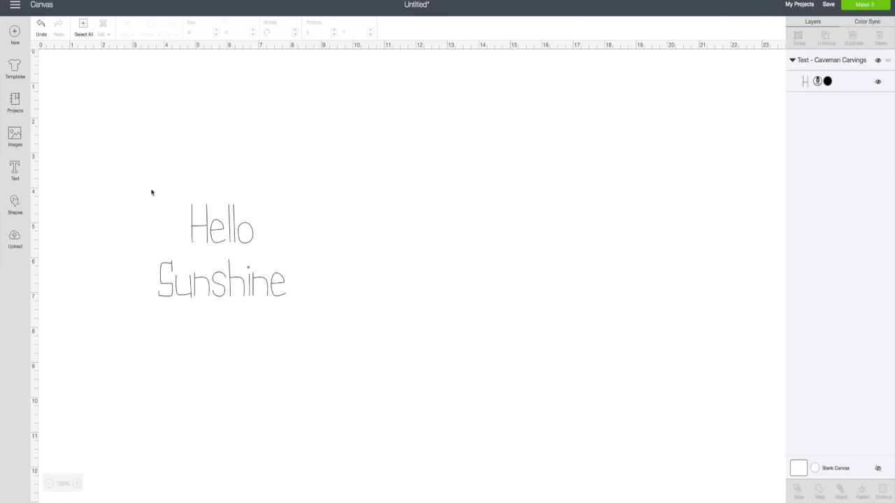
{"action": "left_click", "coordinate": [204, 232]}
{"action": "left_click", "coordinate": [134, 56]}
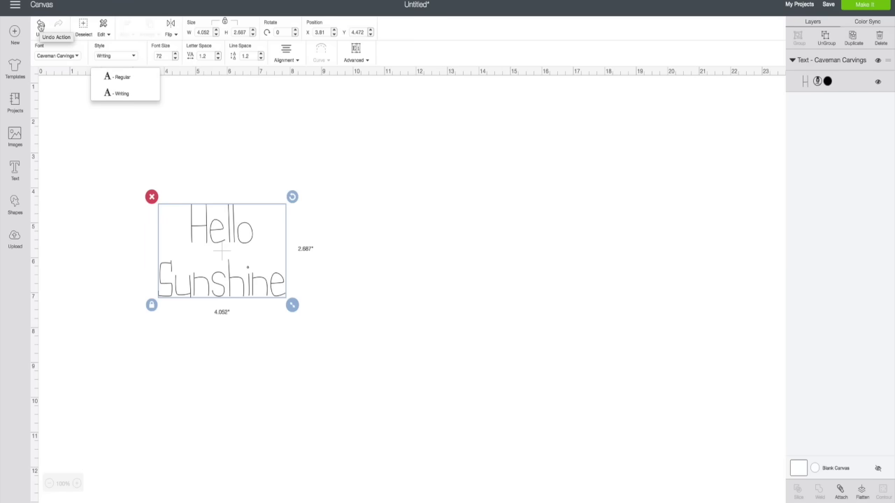
{"action": "left_click", "coordinate": [41, 25]}
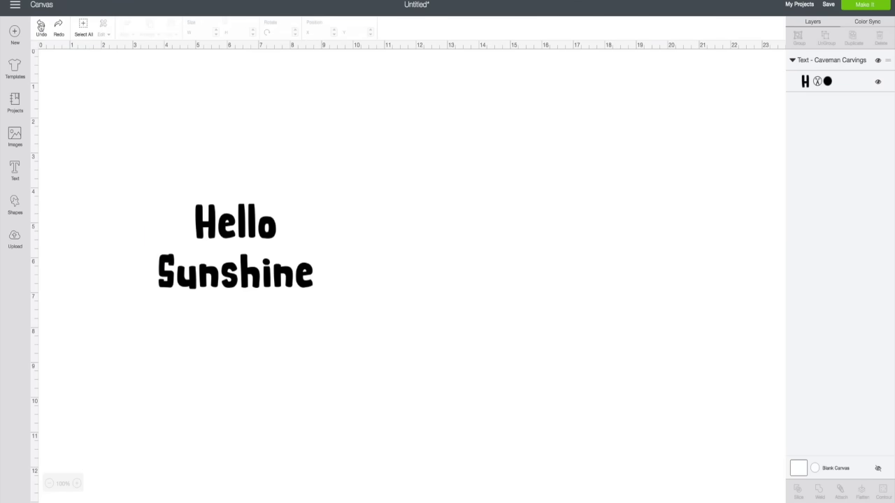
{"action": "left_click", "coordinate": [246, 228]}
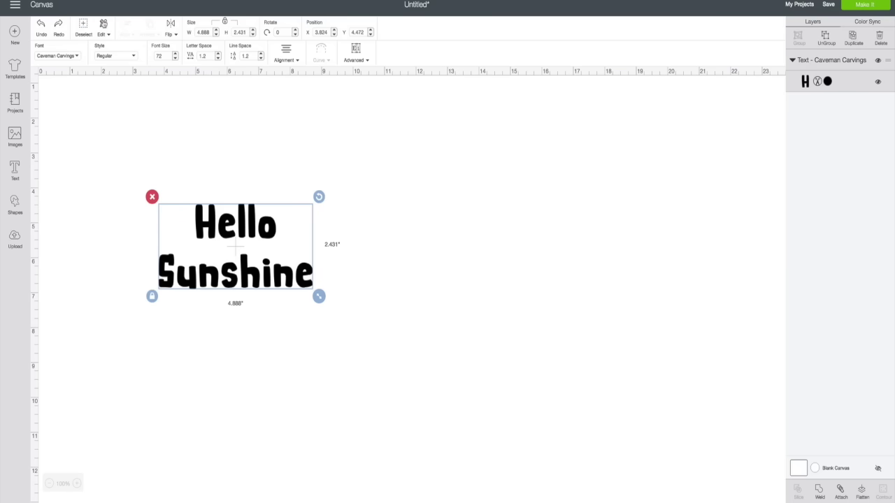
{"action": "left_click", "coordinate": [82, 26]}
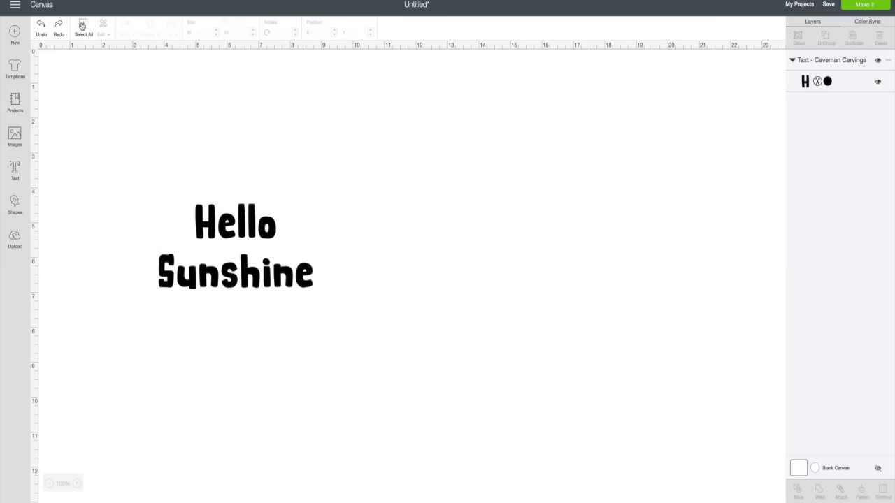
{"action": "left_click", "coordinate": [83, 26]}
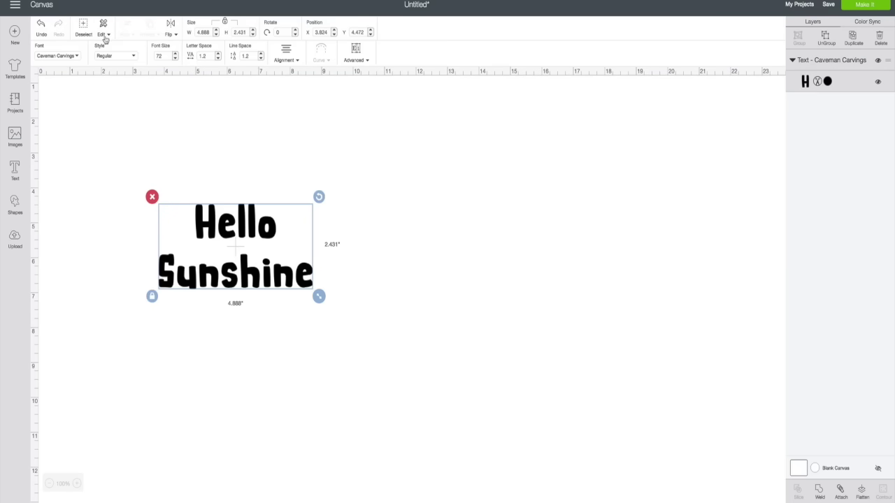
{"action": "left_click", "coordinate": [104, 34]}
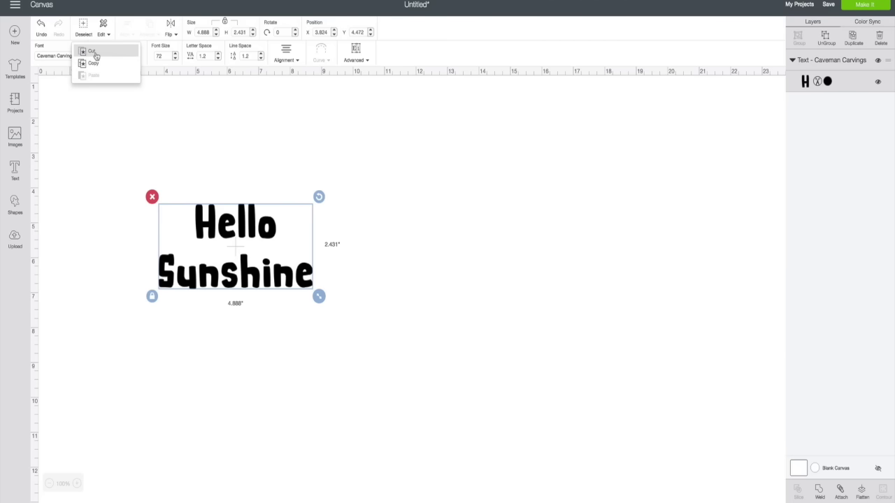
{"action": "left_click", "coordinate": [92, 52]}
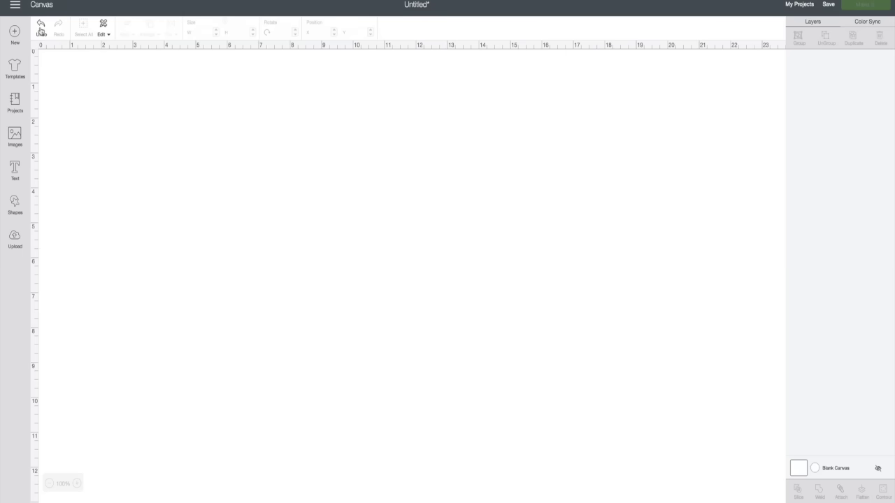
{"action": "left_click", "coordinate": [40, 29]}
{"action": "left_click", "coordinate": [104, 34]}
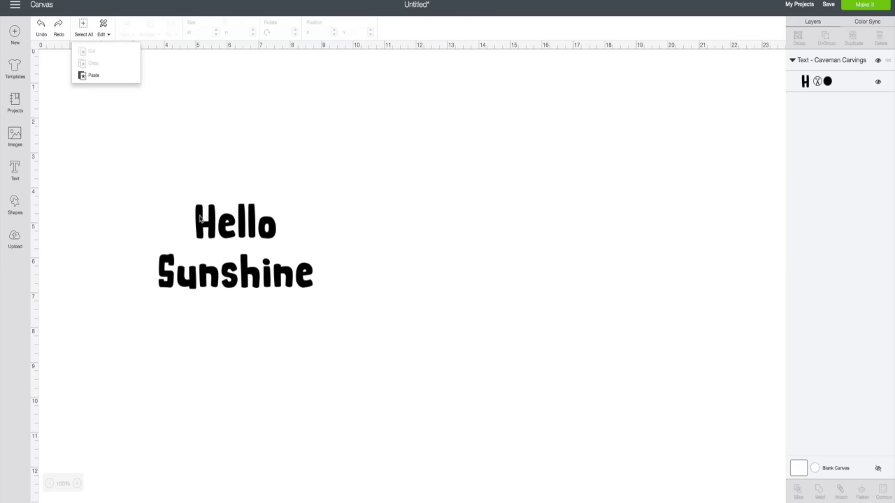
{"action": "left_click", "coordinate": [197, 218]}
{"action": "left_click", "coordinate": [105, 34]}
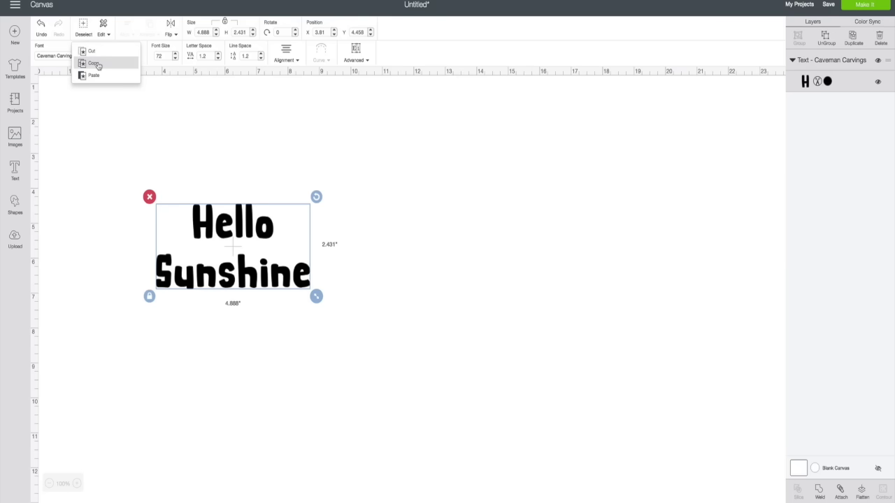
{"action": "left_click", "coordinate": [98, 65]}
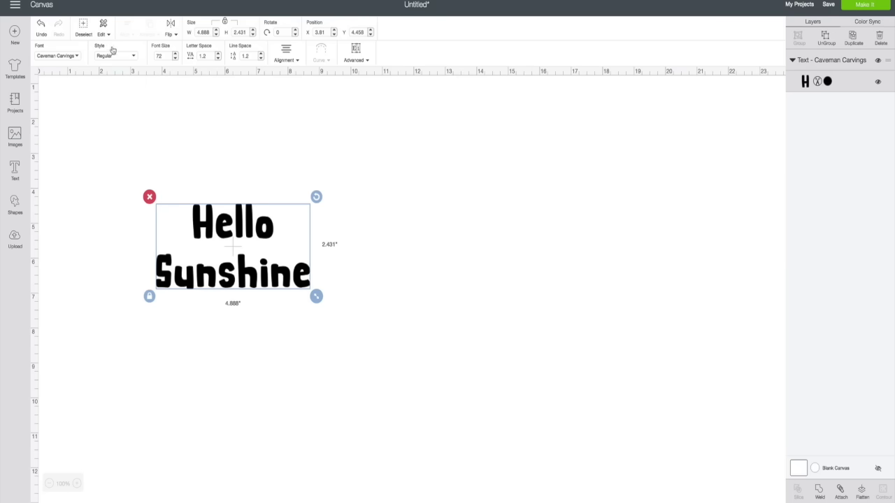
{"action": "left_click", "coordinate": [104, 34]}
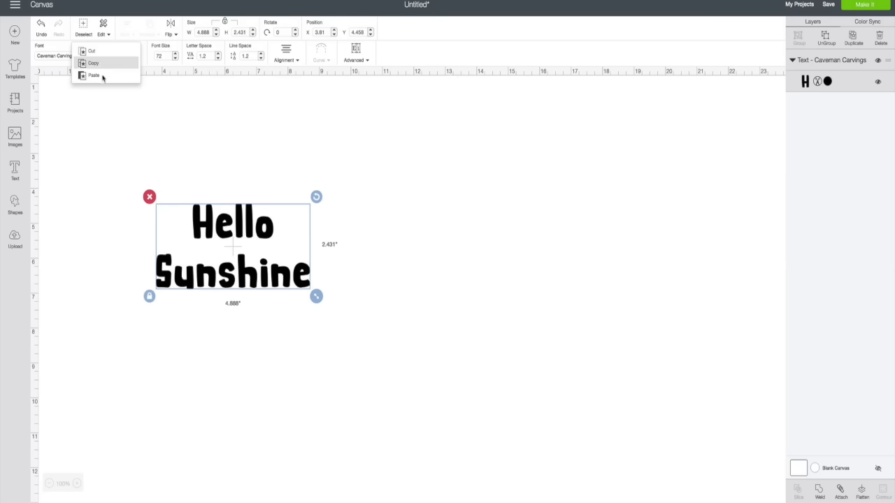
{"action": "left_click", "coordinate": [102, 75]}
{"action": "left_click_drag", "start_coordinate": [227, 245], "coordinate": [452, 200]}
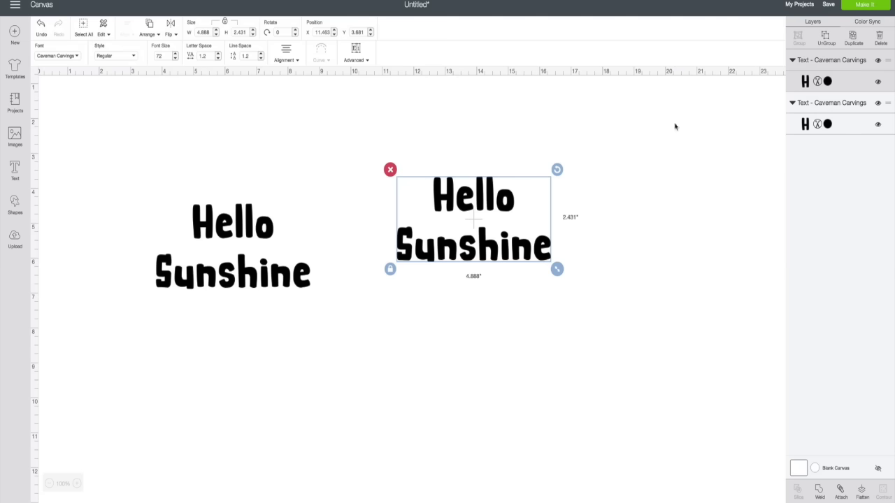
{"action": "left_click", "coordinate": [390, 169]}
{"action": "left_click", "coordinate": [270, 231]}
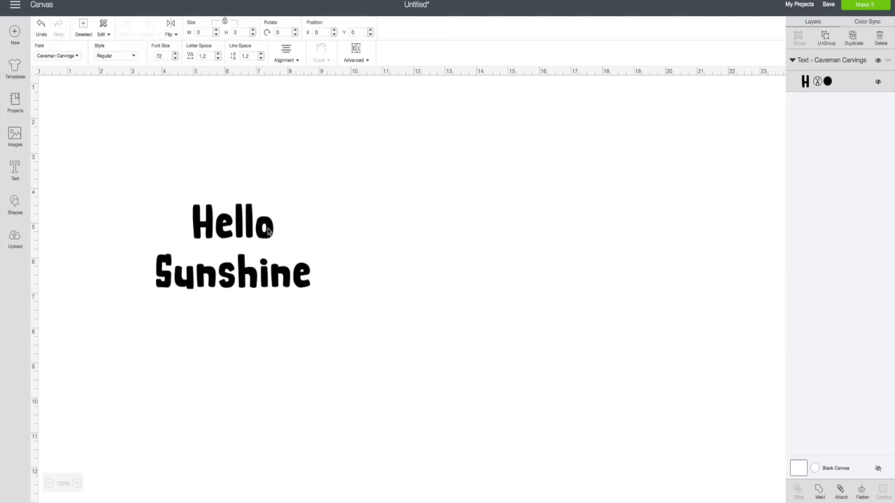
{"action": "left_click", "coordinate": [176, 36]}
{"action": "left_click", "coordinate": [168, 51]}
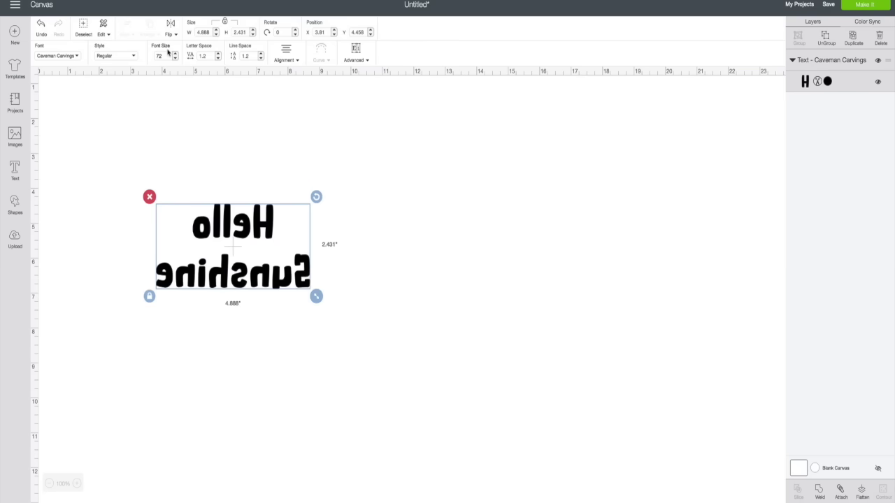
{"action": "left_click", "coordinate": [175, 35]}
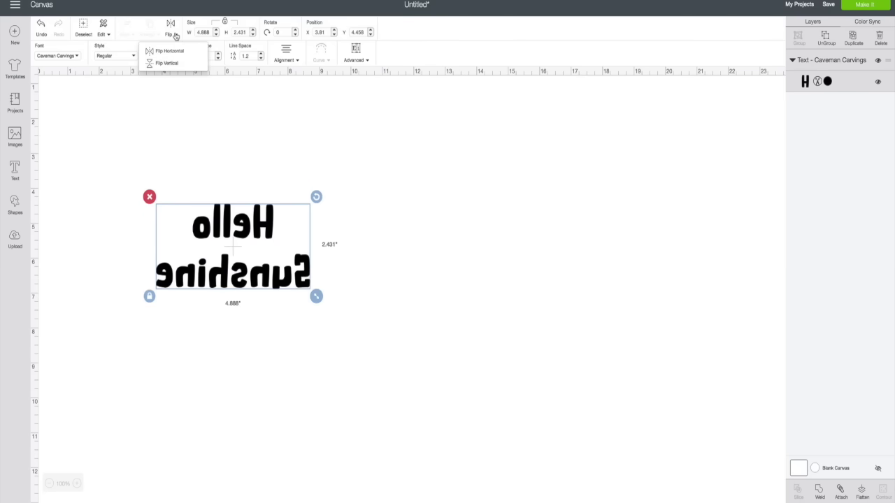
{"action": "left_click", "coordinate": [170, 63]}
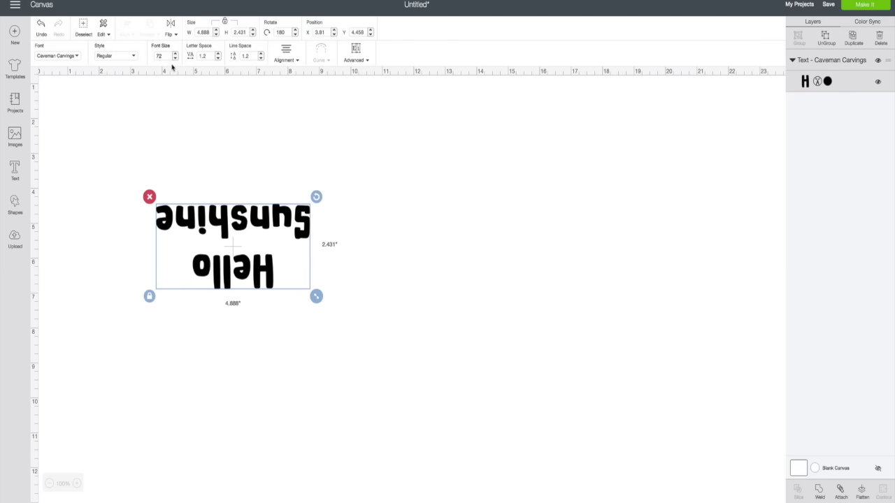
{"action": "left_click", "coordinate": [40, 26]}
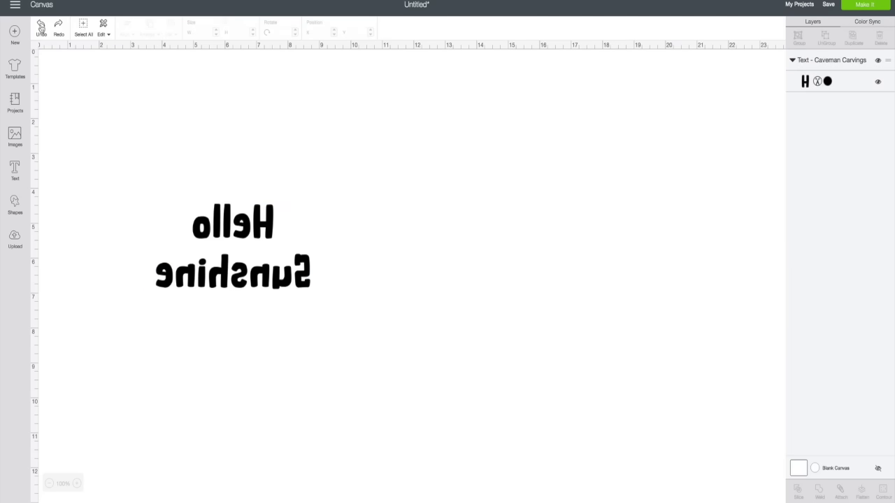
{"action": "left_click", "coordinate": [40, 27]}
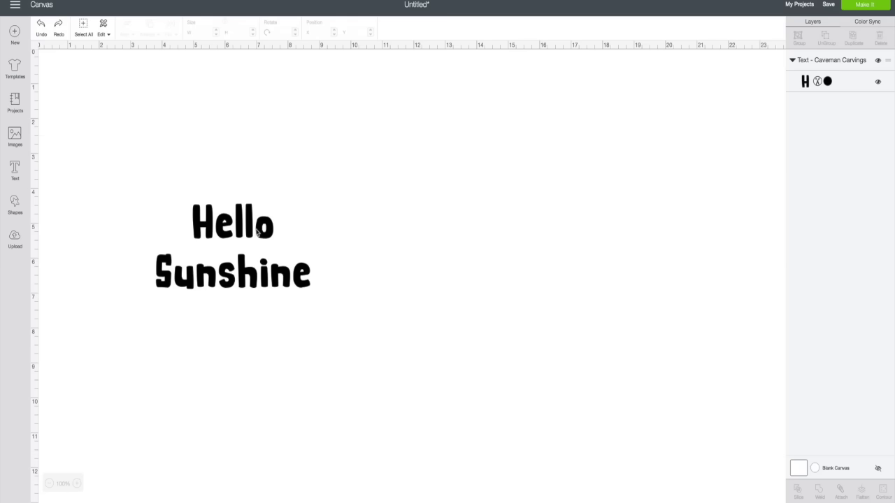
{"action": "left_click", "coordinate": [258, 232]}
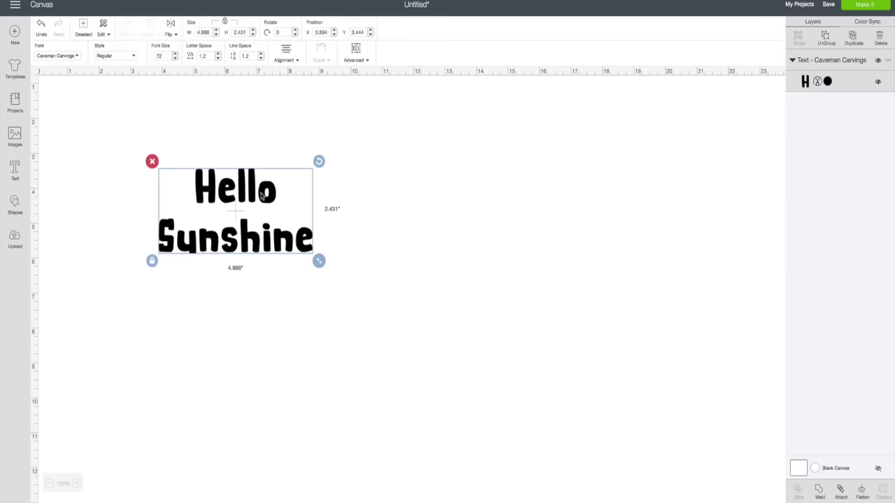
Make a horizontally mirrored copy of Hello Sunshine and place it to the right.
{"action": "left_click", "coordinate": [853, 36]}
{"action": "left_click_drag", "start_coordinate": [291, 218], "coordinate": [266, 194]}
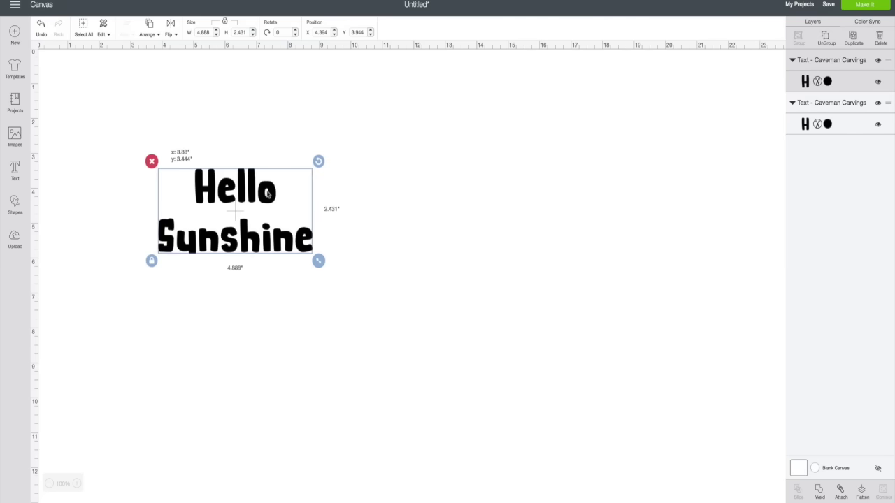
{"action": "left_click", "coordinate": [171, 33]}
{"action": "left_click", "coordinate": [170, 54]}
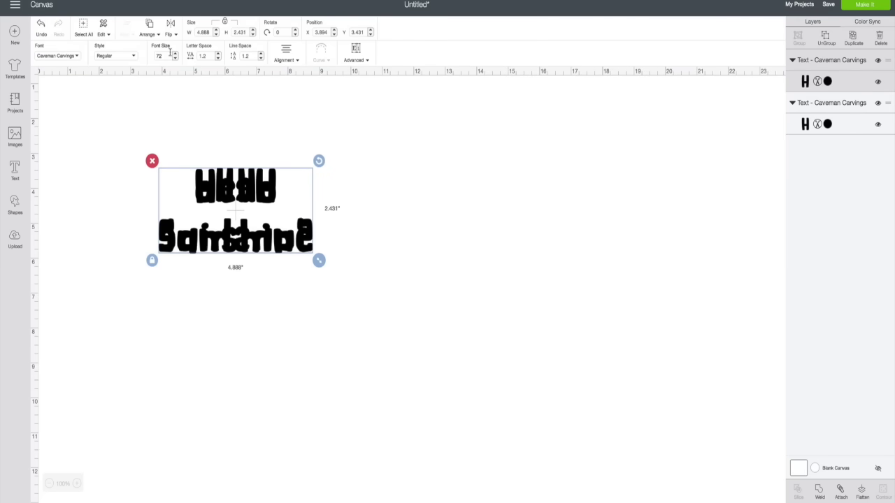
{"action": "left_click_drag", "start_coordinate": [238, 198], "coordinate": [396, 198]}
Delete the mirrored copy, leaving the upright 4.688 x 2.431 in text selected.
{"action": "left_click", "coordinate": [305, 351]}
{"action": "left_click_drag", "start_coordinate": [396, 252], "coordinate": [399, 249]}
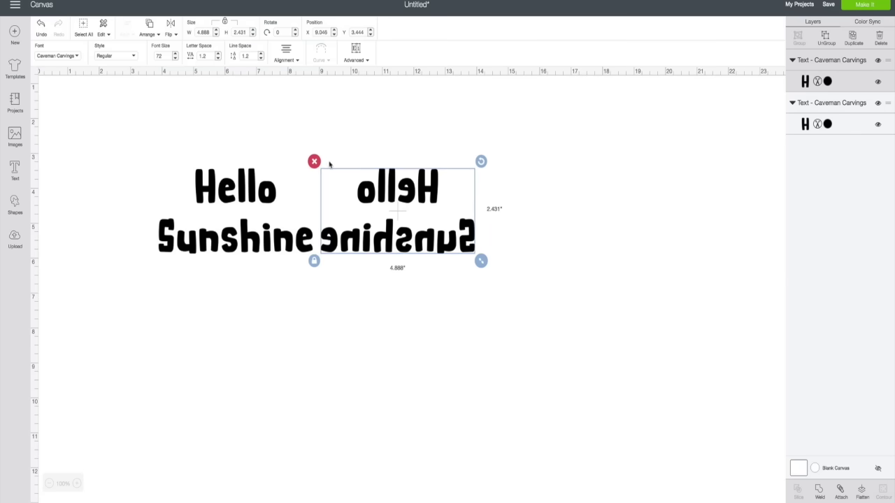
{"action": "left_click", "coordinate": [314, 162]}
{"action": "left_click", "coordinate": [242, 201]}
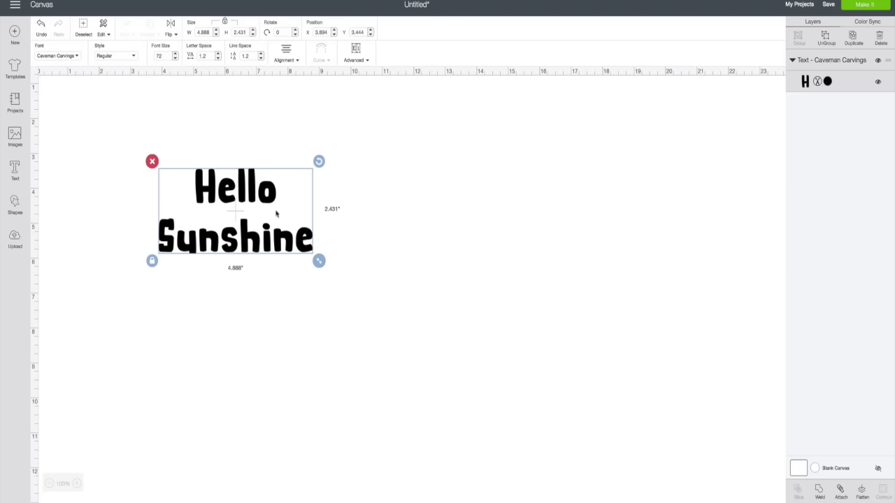
{"action": "left_click", "coordinate": [263, 191]}
{"action": "left_click", "coordinate": [203, 32]}
{"action": "type", "text": "4.00"}
{"action": "key", "text": "Return"}
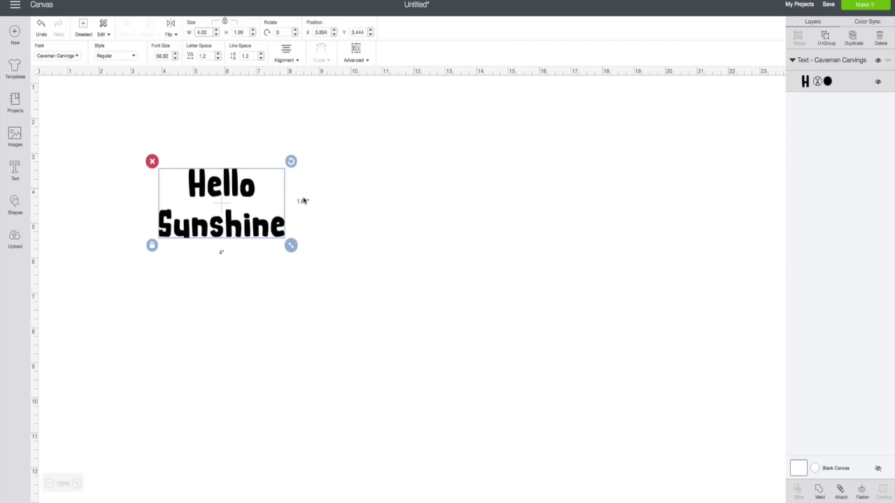
{"action": "left_click", "coordinate": [365, 61]}
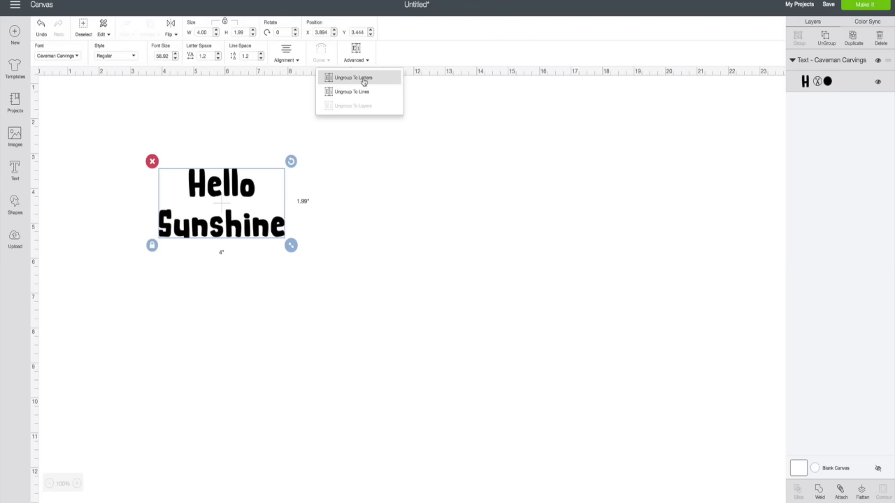
{"action": "left_click", "coordinate": [364, 79]}
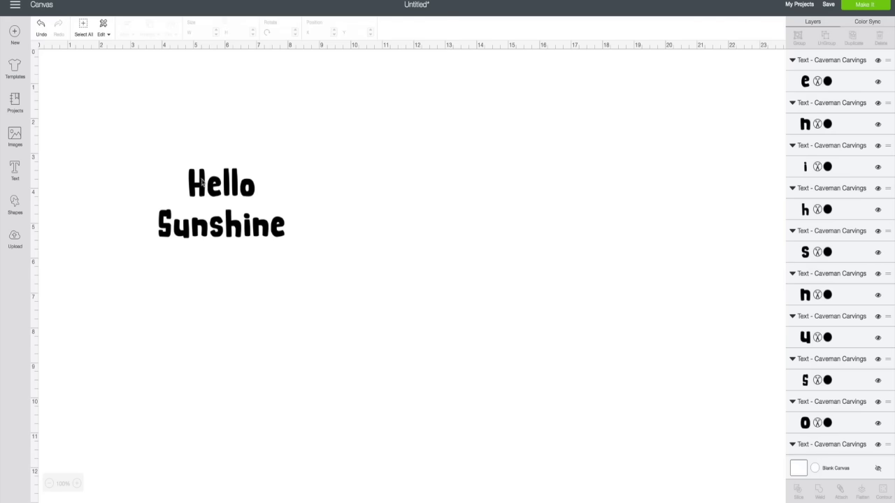
{"action": "left_click", "coordinate": [202, 180]}
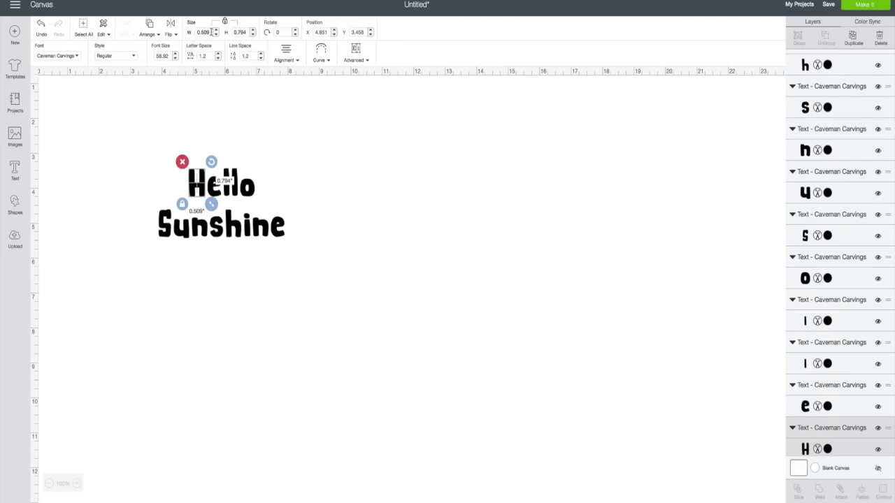
{"action": "left_click", "coordinate": [243, 32]}
{"action": "type", "text": "4"}
{"action": "key", "text": "Return"}
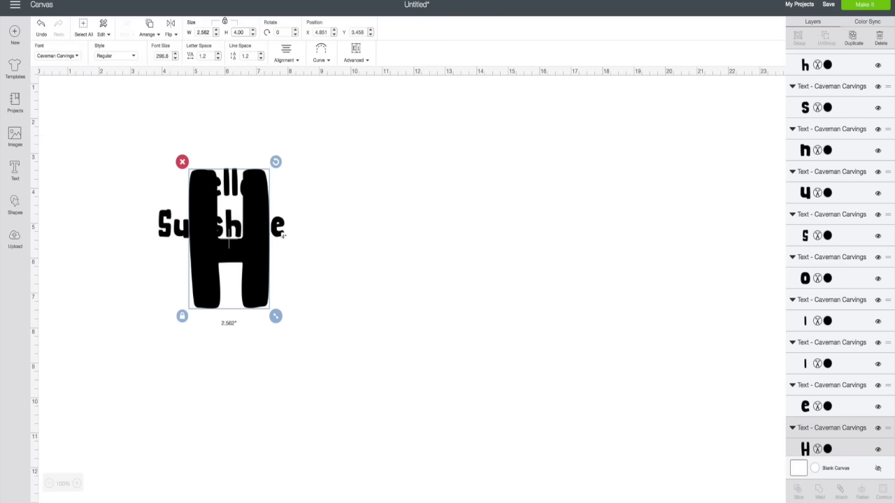
{"action": "left_click", "coordinate": [41, 26]}
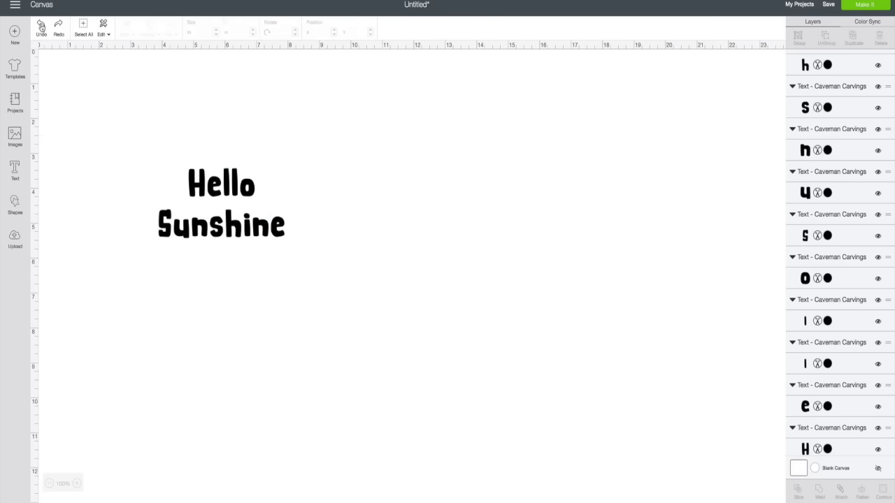
{"action": "left_click", "coordinate": [41, 25]}
{"action": "left_click", "coordinate": [41, 25]}
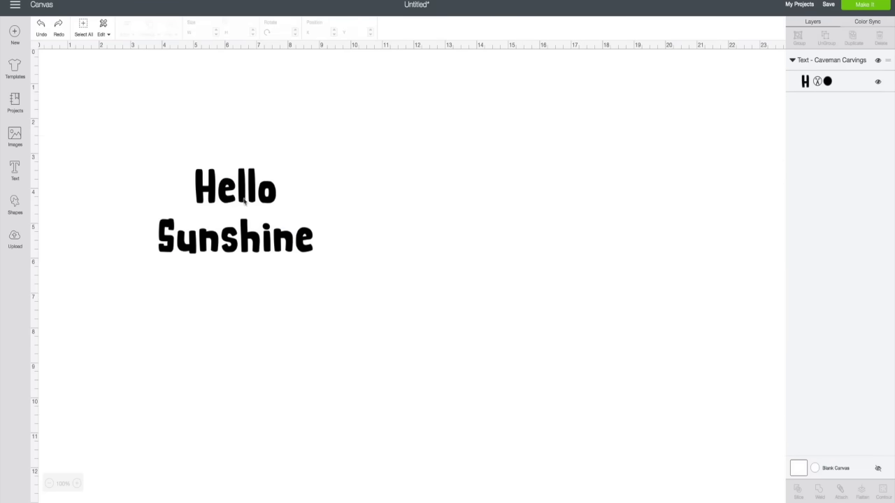
Unlock Hello Sunshine's proportions and try a width of 5 inches.
{"action": "left_click", "coordinate": [42, 25]}
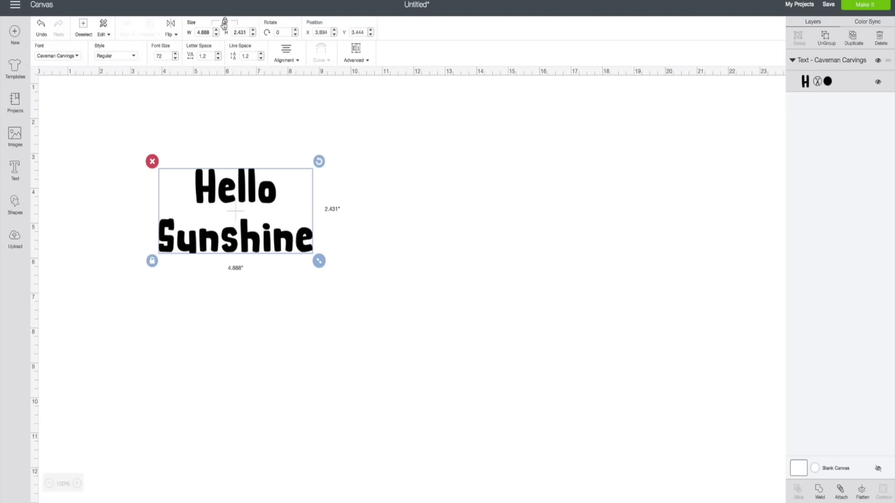
{"action": "left_click", "coordinate": [152, 261]}
{"action": "left_click", "coordinate": [152, 261]}
{"action": "left_click", "coordinate": [225, 22]}
{"action": "left_click_drag", "start_coordinate": [212, 32], "coordinate": [187, 34]}
{"action": "type", "text": "5"}
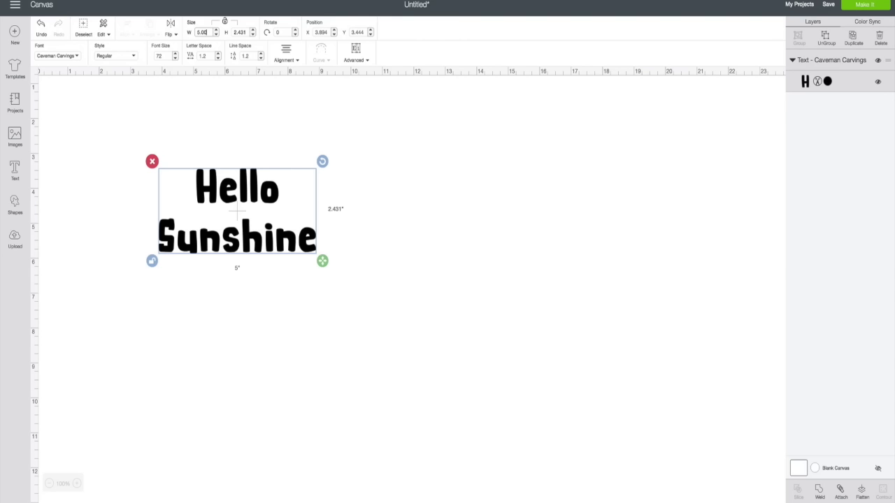
Relock proportions, set the width to 7.00 in (3.404 in tall), and shift it down-right.
{"action": "left_click", "coordinate": [225, 23]}
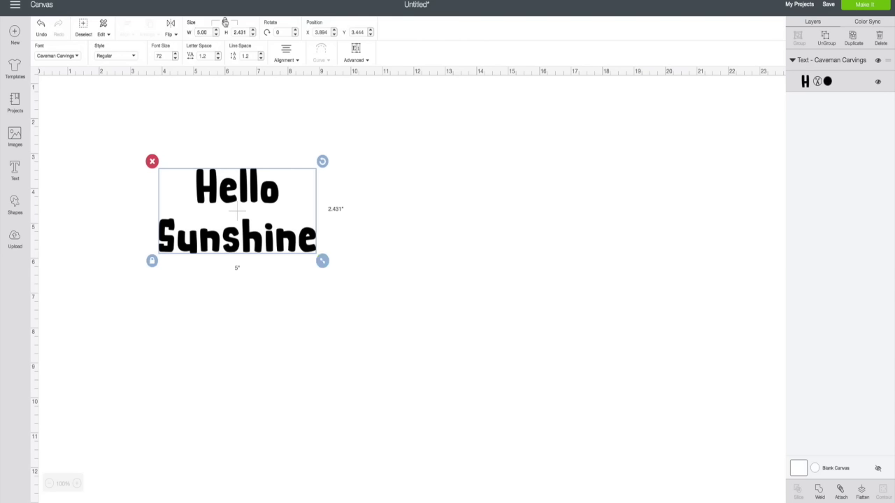
{"action": "left_click", "coordinate": [200, 33]}
{"action": "type", "text": "7.00"}
{"action": "key", "text": "Return"}
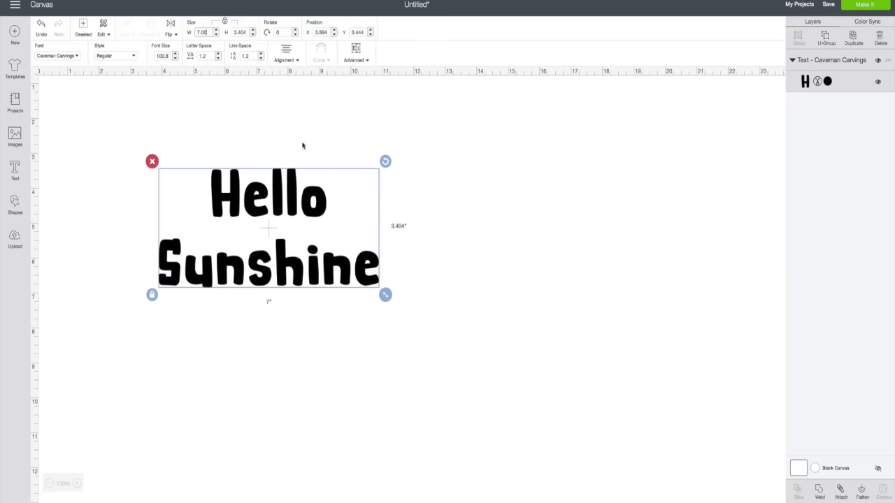
{"action": "left_click_drag", "start_coordinate": [293, 209], "coordinate": [320, 243]}
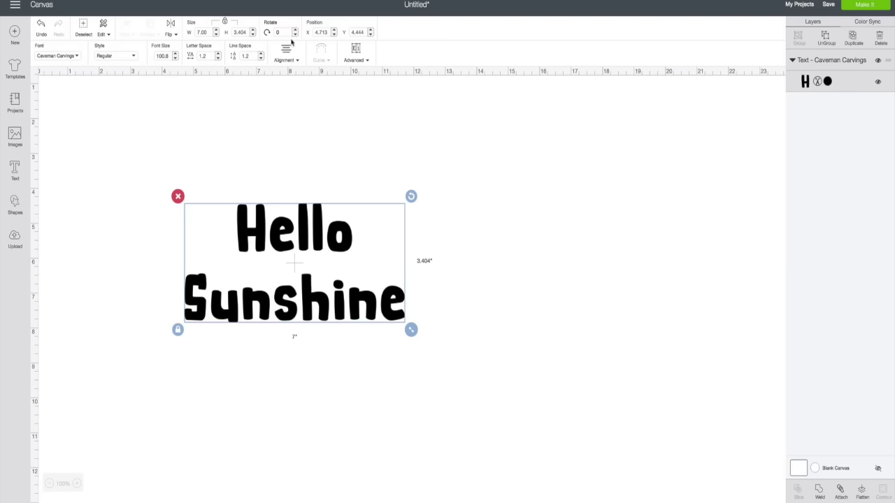
Tilt Hello Sunshine several degrees clockwise with the rotate spinner, then back to nearly level.
{"action": "left_click", "coordinate": [295, 32]}
{"action": "left_click", "coordinate": [294, 32]}
{"action": "left_click", "coordinate": [294, 32]}
{"action": "left_click", "coordinate": [295, 33]}
{"action": "left_click", "coordinate": [295, 32]}
{"action": "left_click", "coordinate": [294, 32]}
{"action": "left_click", "coordinate": [295, 33]}
{"action": "left_click", "coordinate": [294, 32]}
{"action": "left_click", "coordinate": [295, 32]}
{"action": "left_click", "coordinate": [294, 32]}
{"action": "left_click", "coordinate": [295, 32]}
{"action": "left_click", "coordinate": [295, 33]}
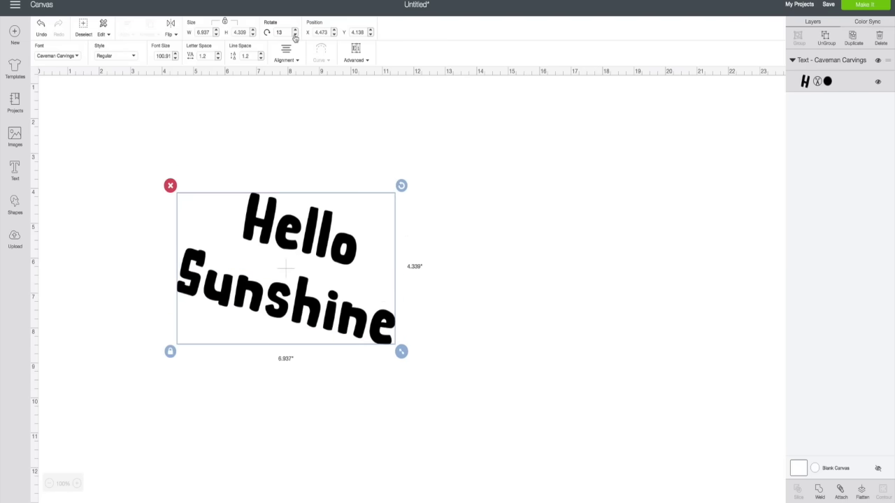
{"action": "left_click", "coordinate": [295, 35]}
{"action": "left_click", "coordinate": [294, 35]}
{"action": "left_click", "coordinate": [295, 35]}
{"action": "left_click", "coordinate": [294, 35]}
{"action": "left_click", "coordinate": [294, 35]}
{"action": "left_click", "coordinate": [294, 35]}
{"action": "left_click", "coordinate": [294, 35]}
{"action": "left_click", "coordinate": [294, 35]}
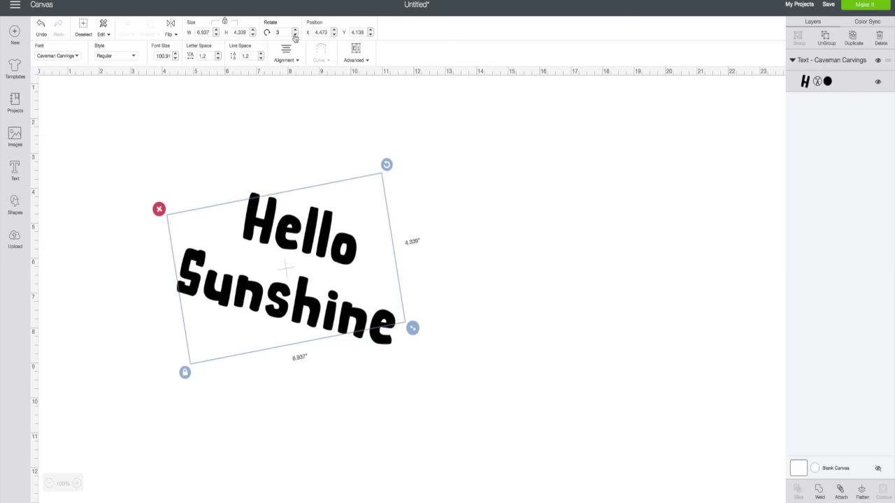
{"action": "left_click", "coordinate": [295, 35]}
{"action": "left_click", "coordinate": [295, 35]}
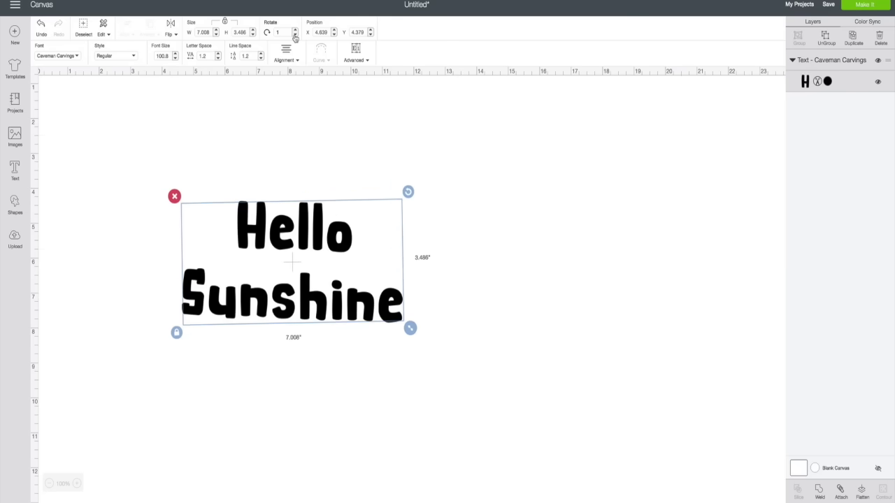
{"action": "left_click", "coordinate": [295, 35]}
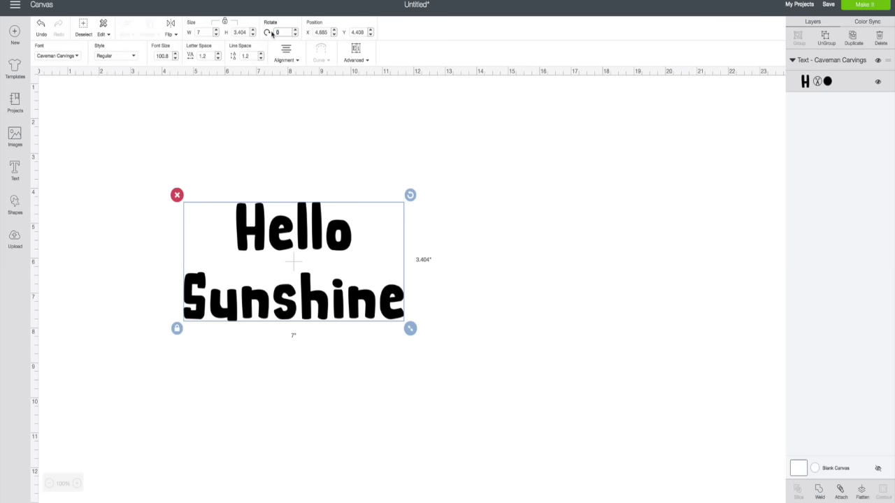
Try a 45° rotation, undo it back to level, and reposition the text on the canvas.
{"action": "left_click", "coordinate": [279, 32]}
{"action": "type", "text": "45"}
{"action": "key", "text": "Return"}
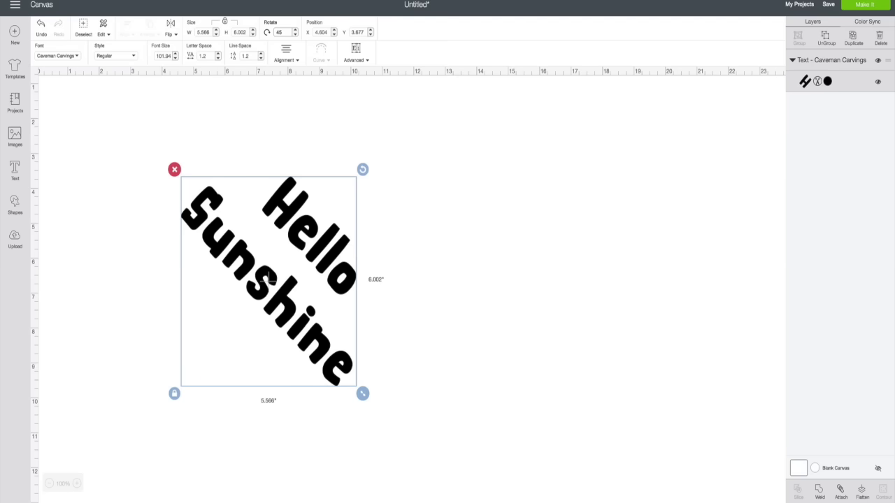
{"action": "left_click_drag", "start_coordinate": [305, 230], "coordinate": [315, 211]}
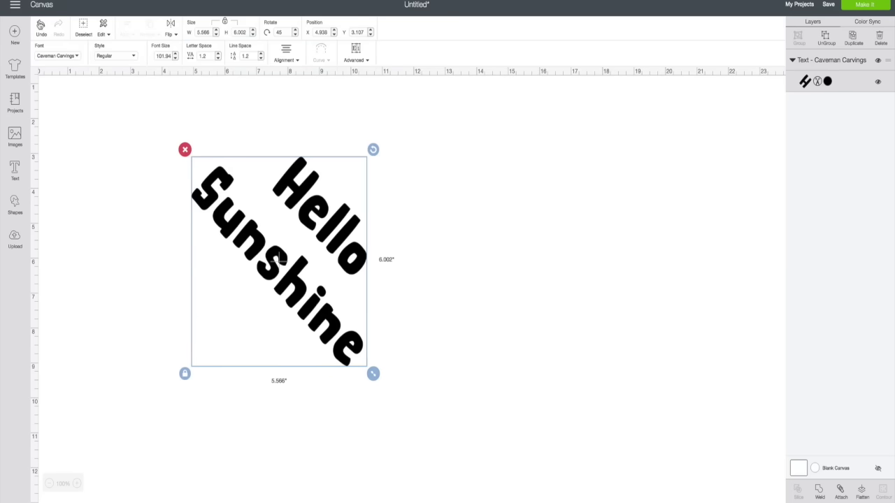
{"action": "left_click", "coordinate": [41, 26]}
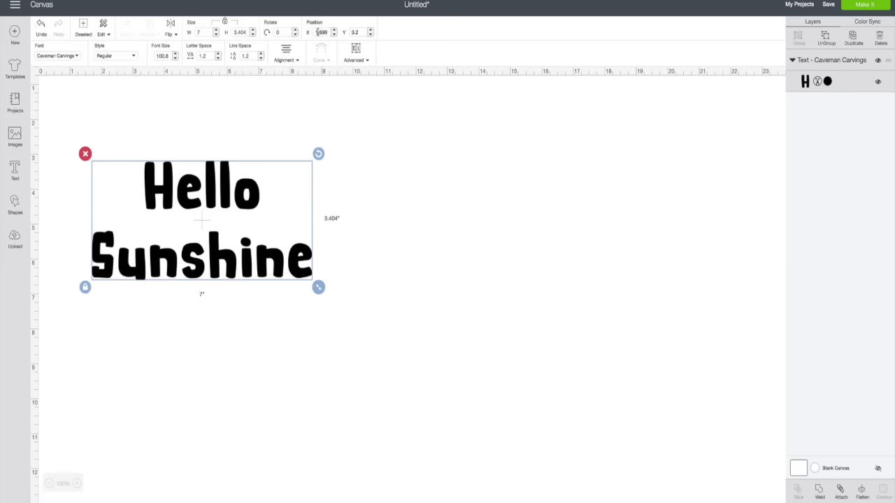
{"action": "left_click_drag", "start_coordinate": [191, 206], "coordinate": [575, 116]}
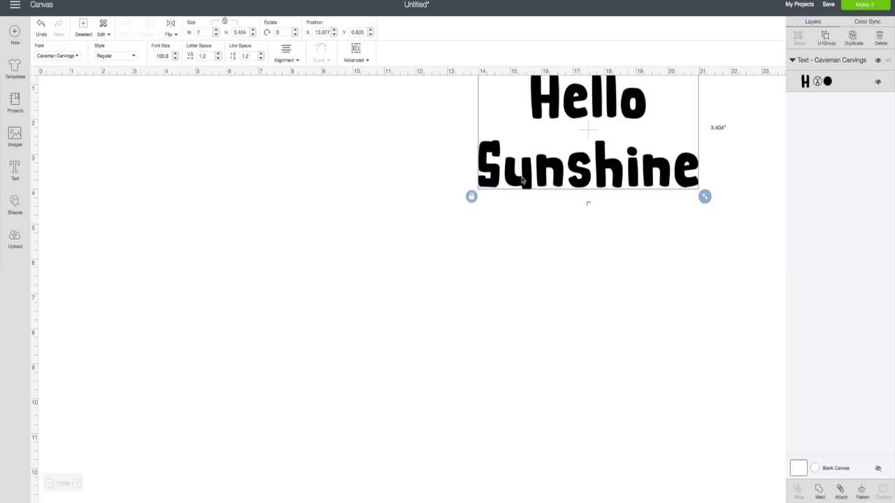
{"action": "left_click_drag", "start_coordinate": [539, 89], "coordinate": [301, 189]}
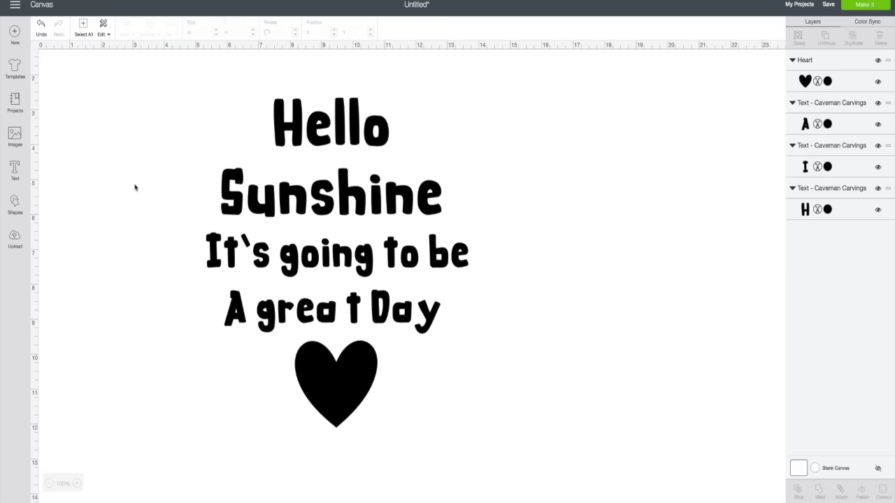
{"action": "left_click", "coordinate": [299, 195]}
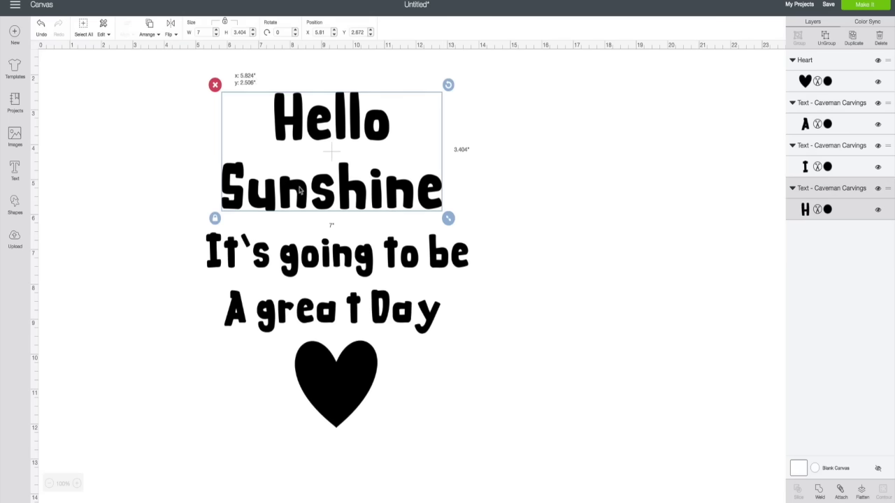
{"action": "left_click_drag", "start_coordinate": [300, 194], "coordinate": [301, 191]}
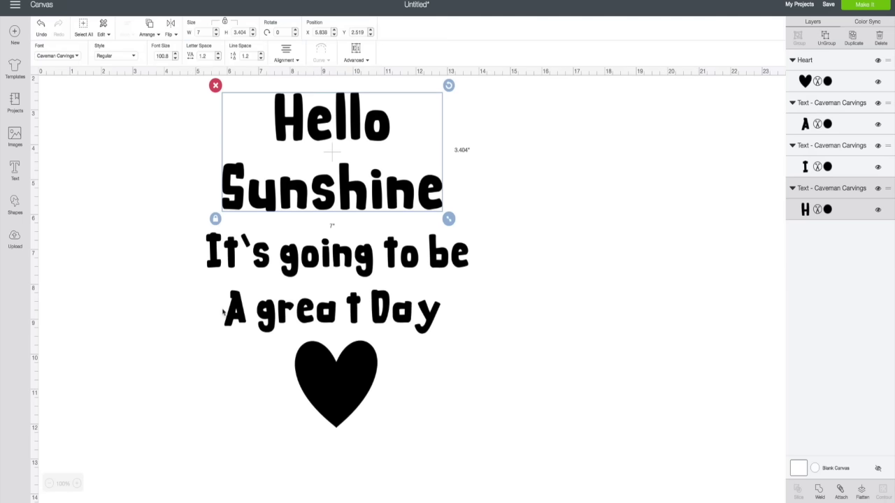
{"action": "scroll", "coordinate": [223, 312], "scroll_direction": "up", "scroll_amount": 1}
{"action": "scroll", "coordinate": [196, 297], "scroll_direction": "down", "scroll_amount": 1}
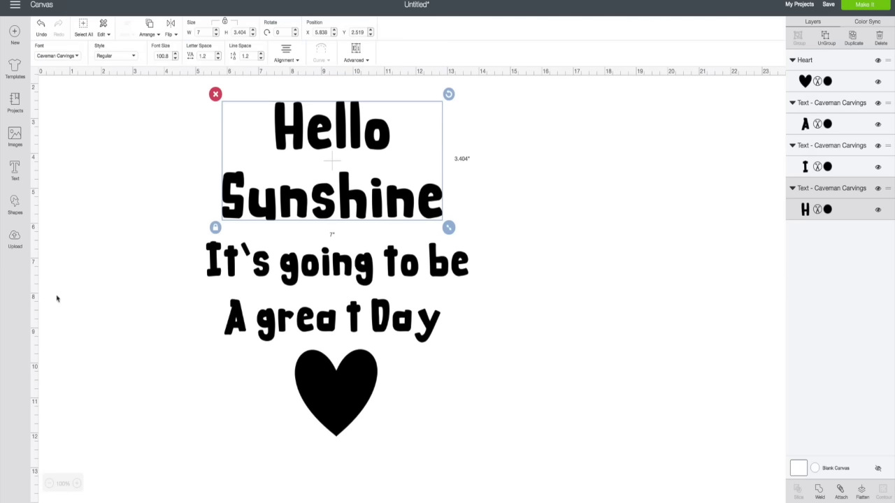
{"action": "left_click", "coordinate": [581, 324]}
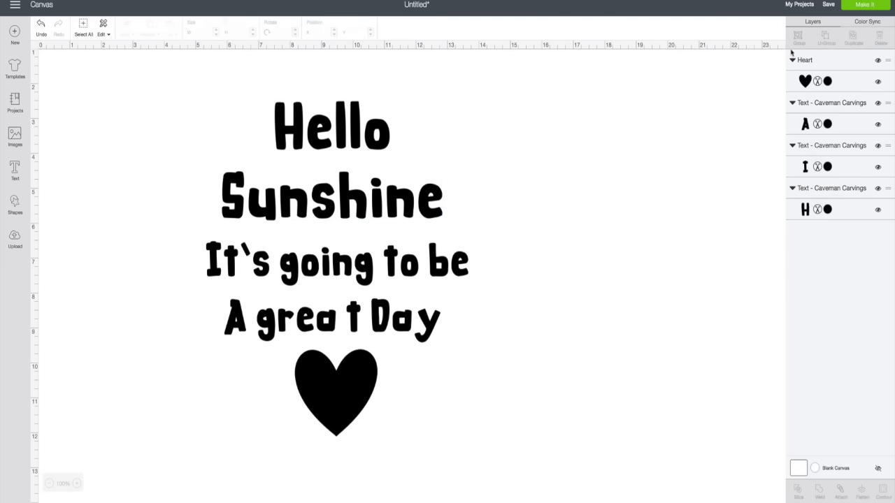
{"action": "left_click", "coordinate": [853, 6]}
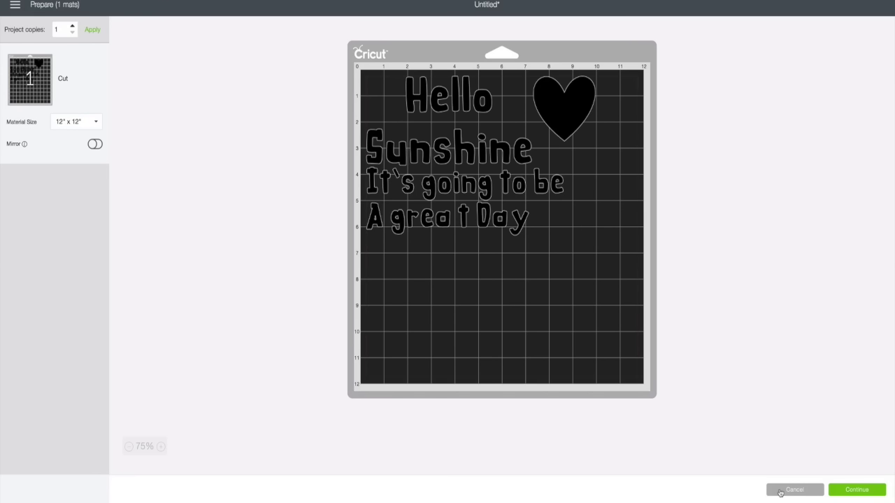
{"action": "left_click", "coordinate": [781, 494]}
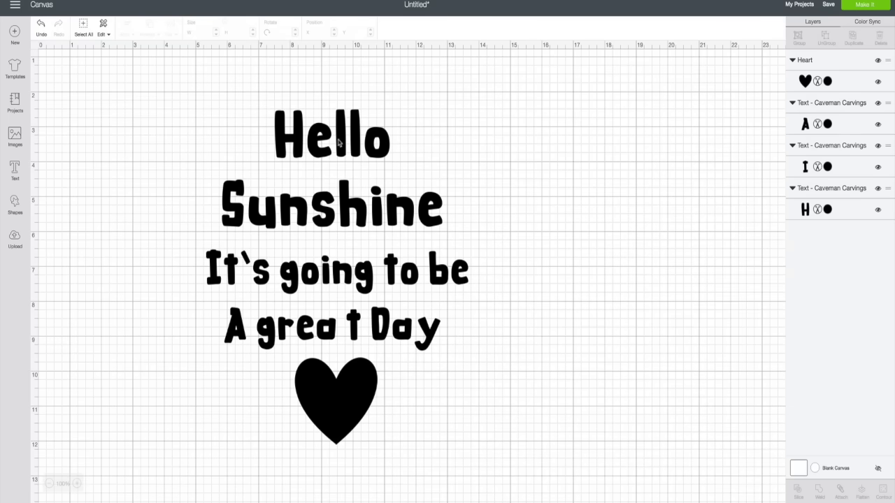
Centre Hello Sunshine, It's going to be, A great Day and the heart, then select the whole design.
{"action": "left_click_drag", "start_coordinate": [340, 142], "coordinate": [404, 132]}
{"action": "left_click_drag", "start_coordinate": [350, 273], "coordinate": [420, 265]}
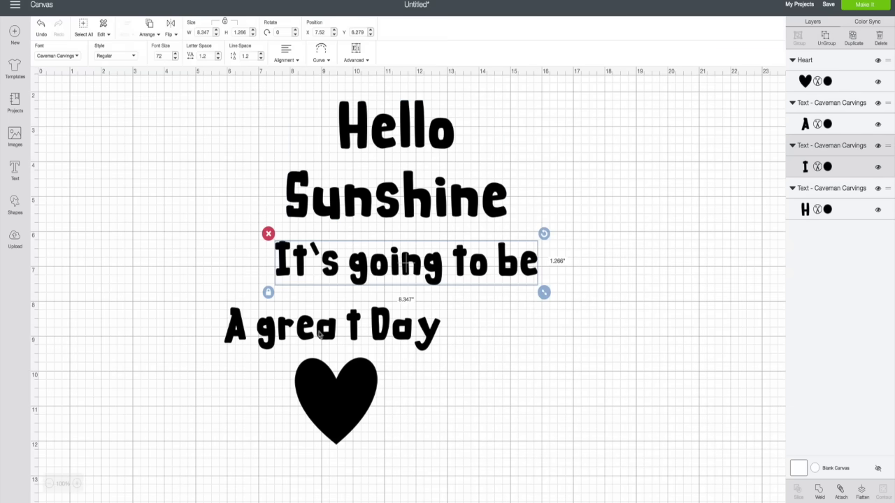
{"action": "left_click_drag", "start_coordinate": [304, 350], "coordinate": [365, 353]}
{"action": "left_click_drag", "start_coordinate": [331, 415], "coordinate": [337, 431]}
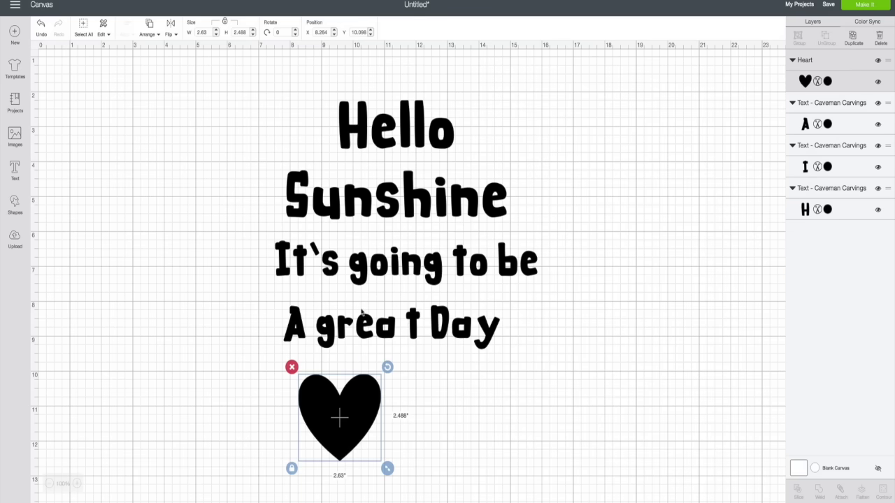
{"action": "left_click_drag", "start_coordinate": [353, 398], "coordinate": [419, 397]}
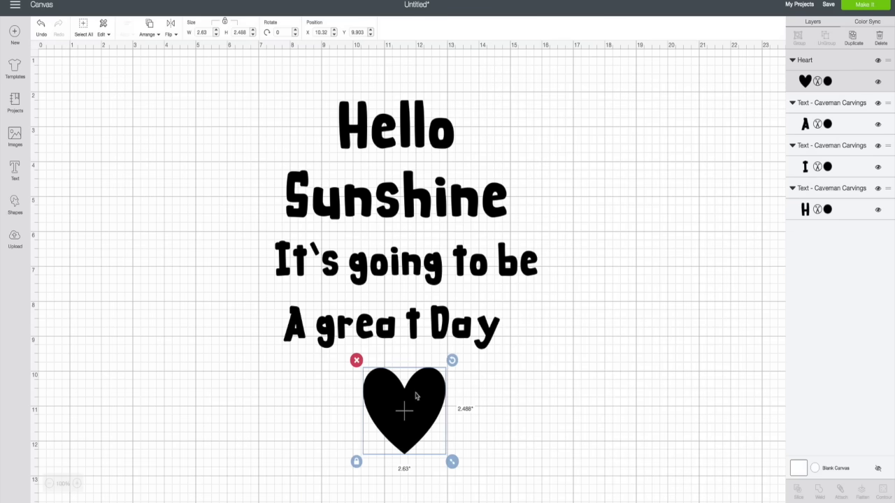
{"action": "scroll", "coordinate": [539, 347], "scroll_direction": "right", "scroll_amount": 2}
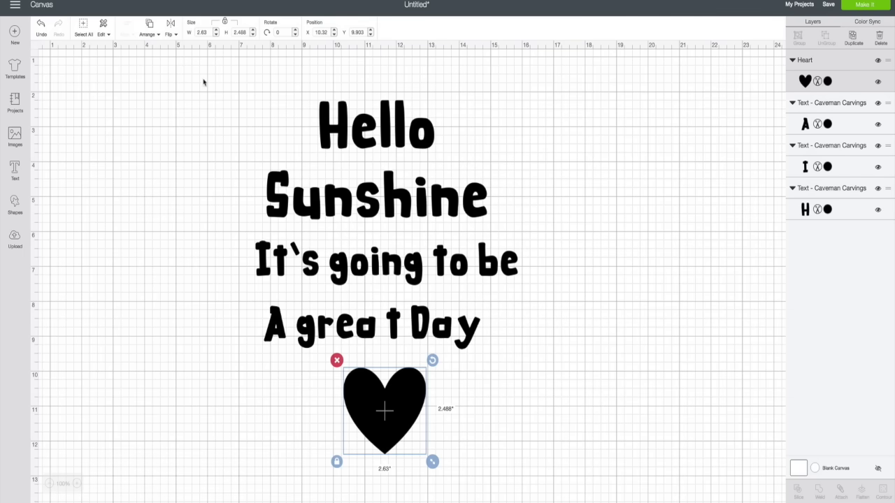
{"action": "left_click_drag", "start_coordinate": [207, 75], "coordinate": [546, 466]}
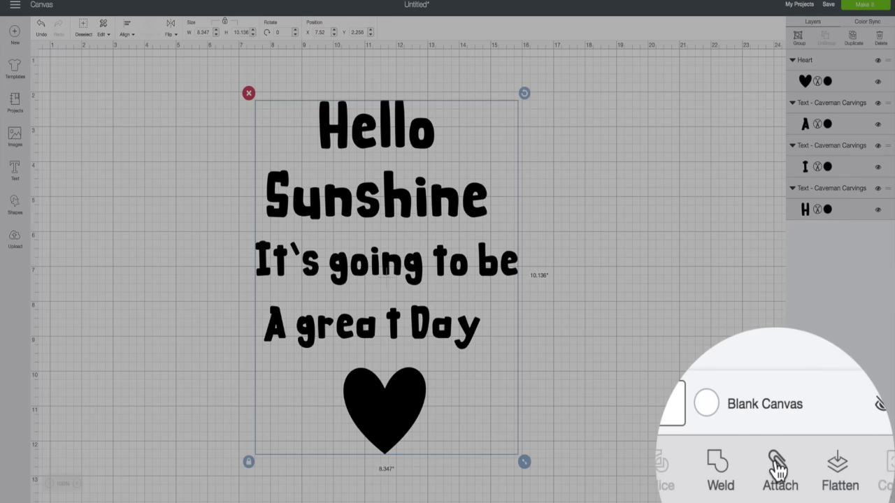
Attach the Hello Sunshine text lines and heart, then position the design on the mat preview.
{"action": "left_click", "coordinate": [778, 467]}
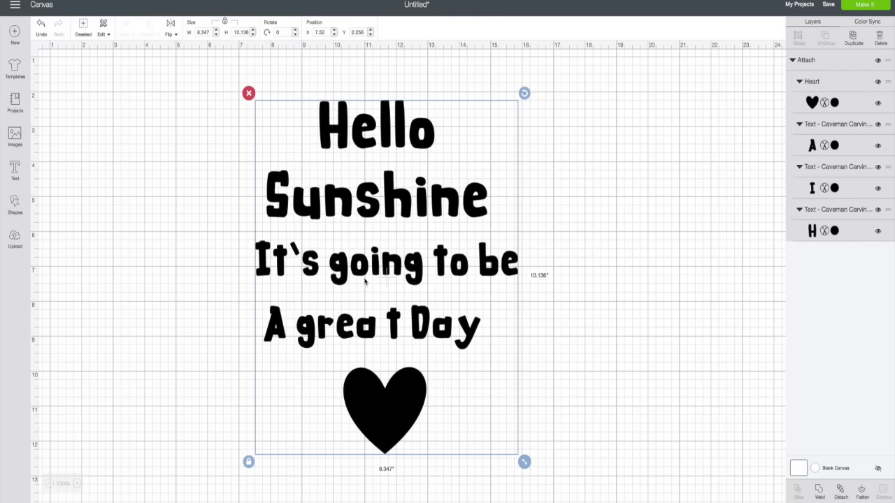
{"action": "left_click", "coordinate": [861, 5]}
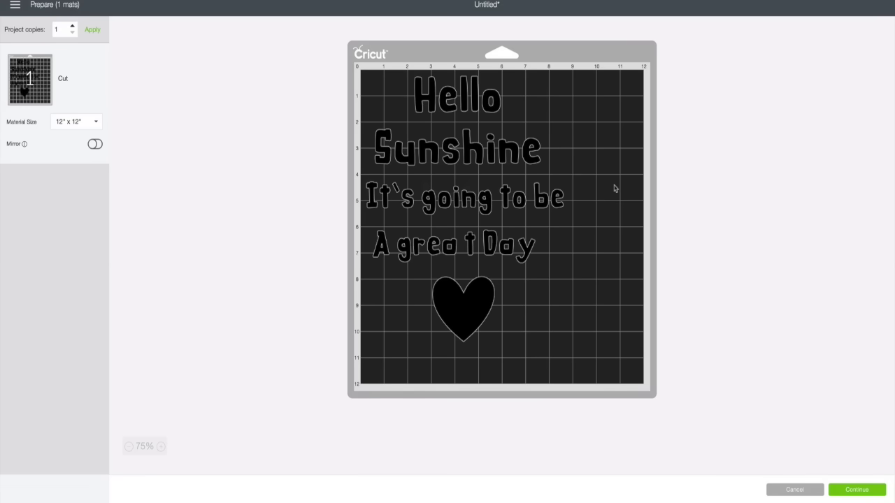
{"action": "left_click_drag", "start_coordinate": [473, 157], "coordinate": [508, 169]}
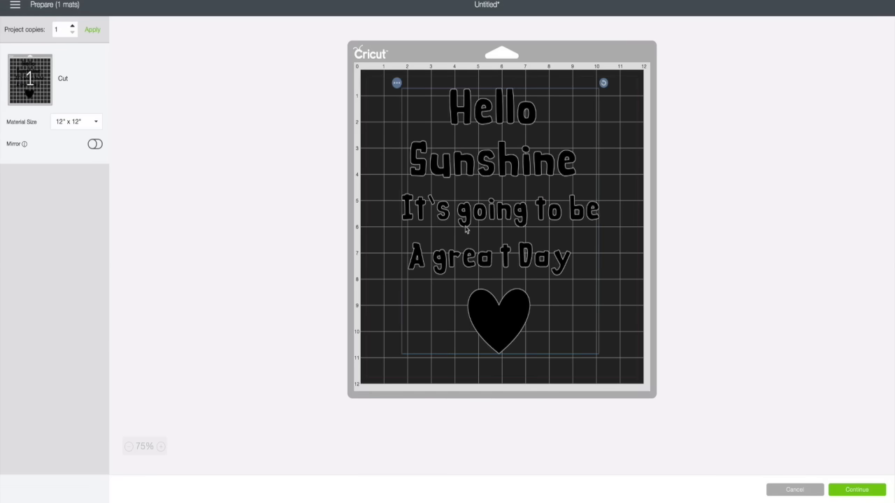
{"action": "left_click_drag", "start_coordinate": [504, 177], "coordinate": [471, 167]}
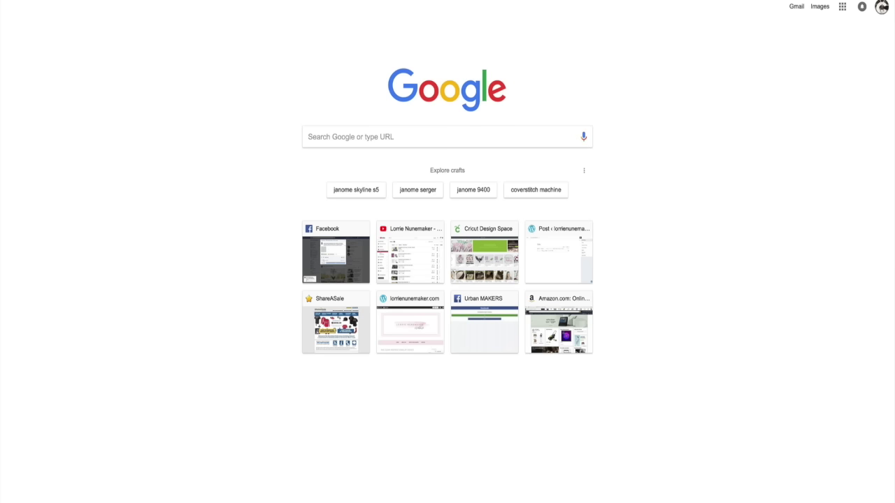
Download The Road Ahead font zip from dafont.com and open it.
{"action": "type", "text": "dafont"}
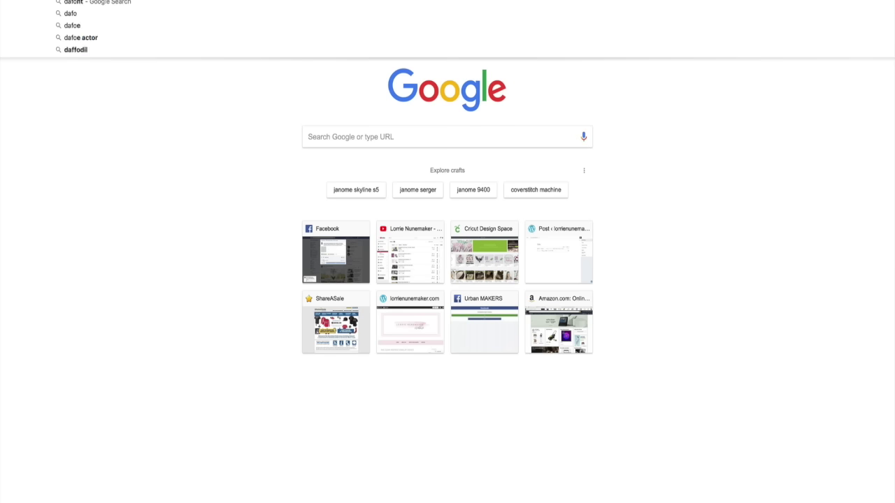
{"action": "type", "text": ".com"}
{"action": "key", "text": "Return"}
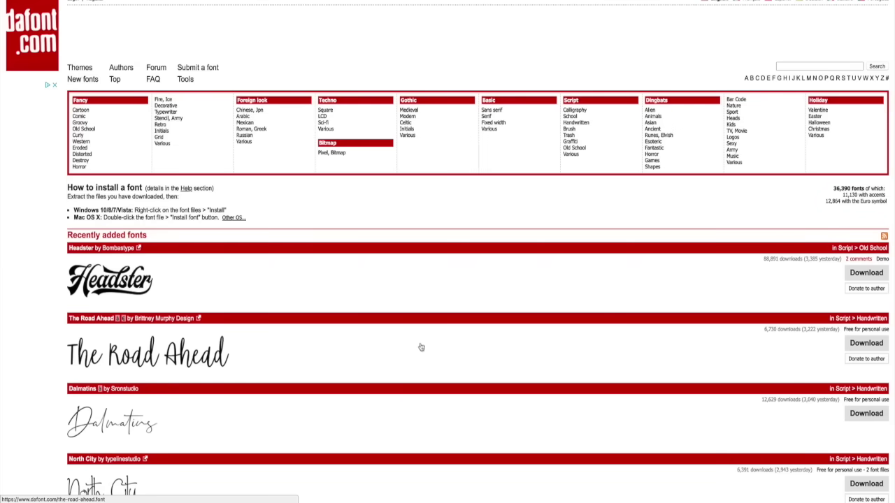
{"action": "scroll", "coordinate": [400, 275], "scroll_direction": "down", "scroll_amount": 3}
{"action": "left_click", "coordinate": [864, 225]}
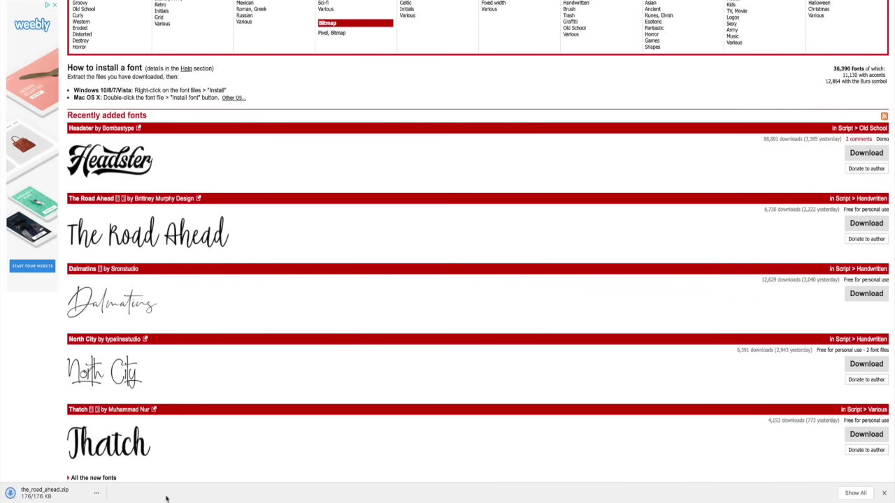
{"action": "left_click", "coordinate": [97, 495]}
Open the_road_ahead folder and install The Road Ahead.otf via Font Book.
{"action": "left_click", "coordinate": [110, 445]}
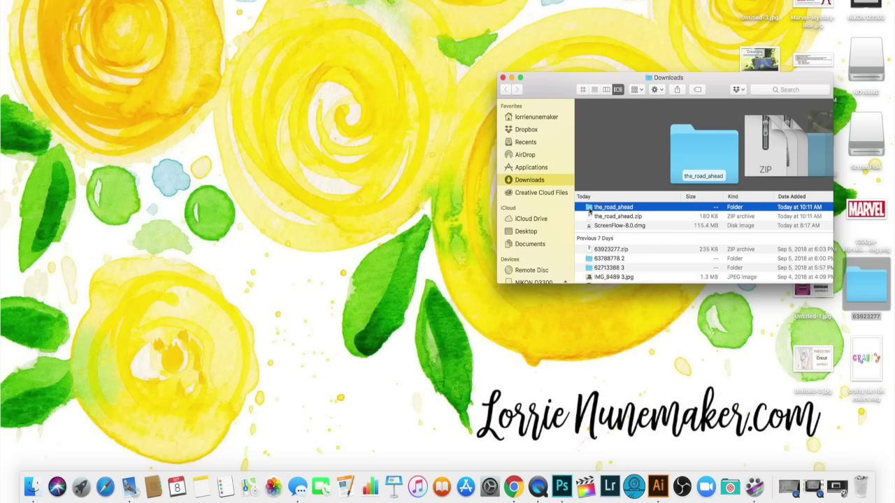
{"action": "double_click", "coordinate": [589, 210]}
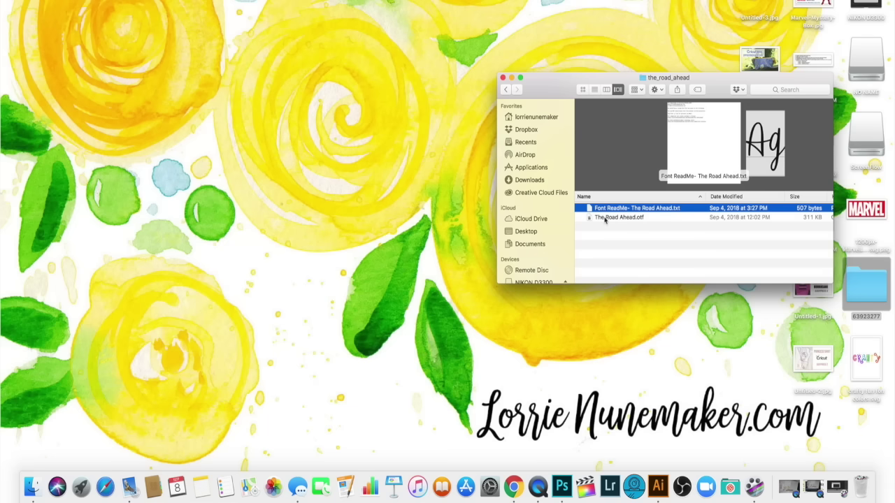
{"action": "left_click", "coordinate": [605, 218]}
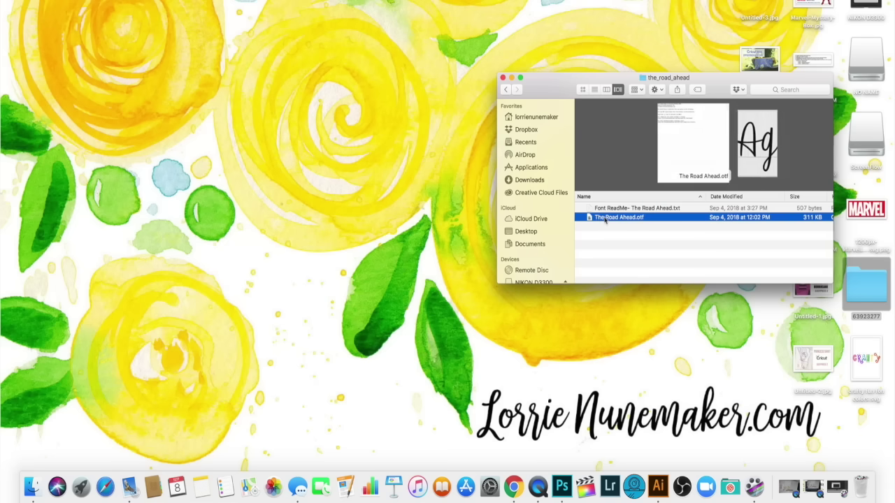
{"action": "double_click", "coordinate": [600, 219]}
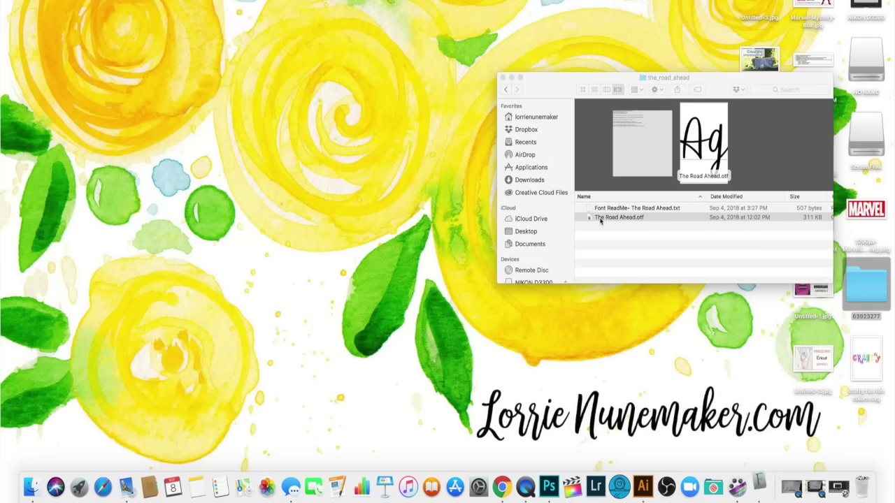
{"action": "left_click", "coordinate": [631, 450]}
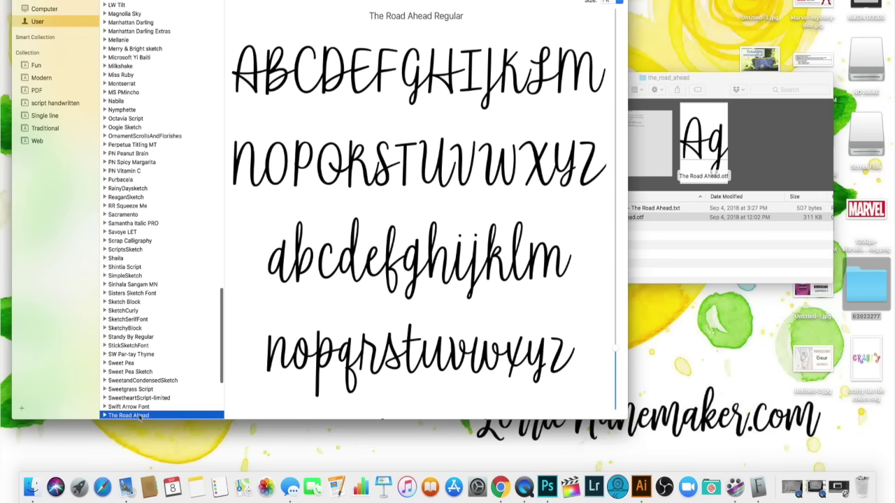
{"action": "scroll", "coordinate": [139, 412], "scroll_direction": "down", "scroll_amount": 1}
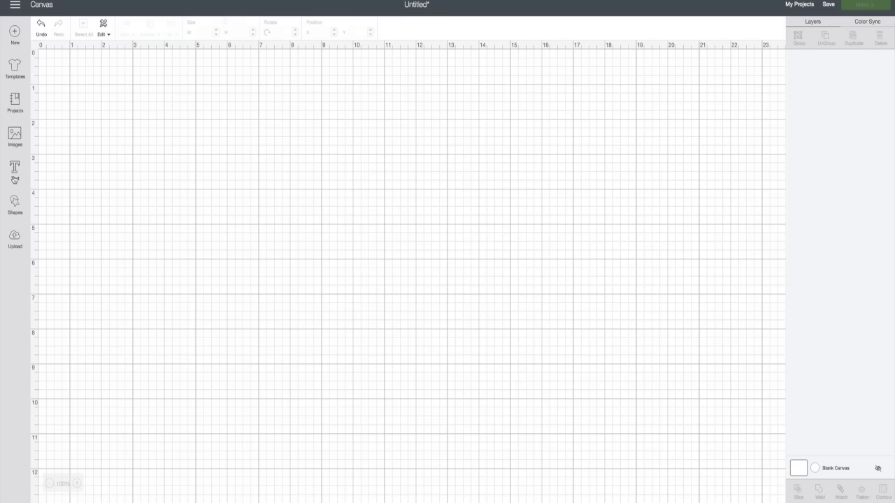
Add a text box, search fonts for 'the road ahead' without a match, then open the main menu.
{"action": "left_click", "coordinate": [15, 170]}
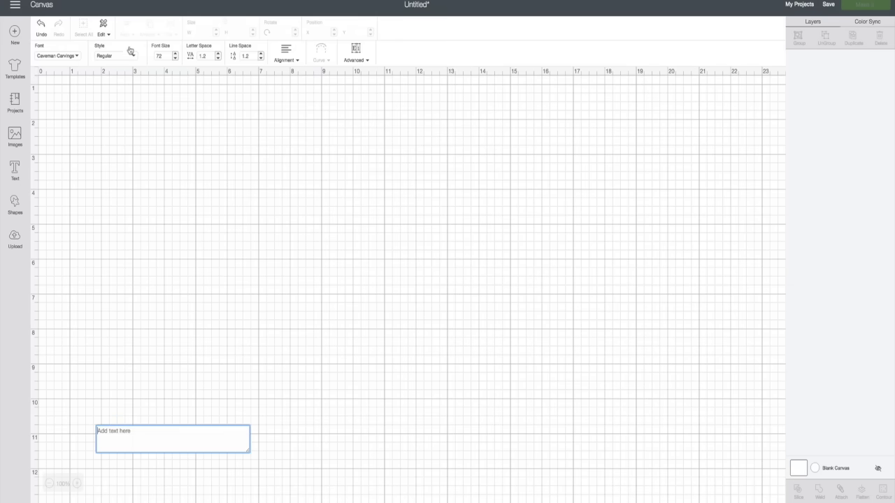
{"action": "left_click", "coordinate": [59, 61]}
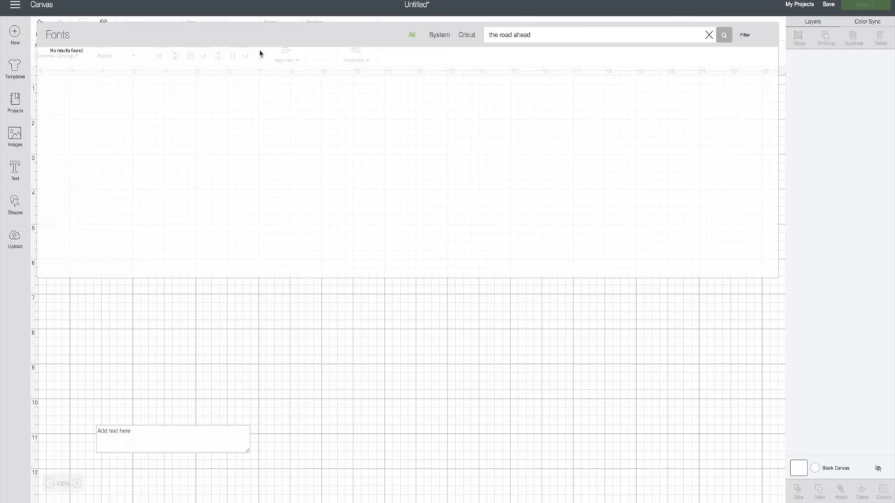
{"action": "left_click", "coordinate": [338, 322]}
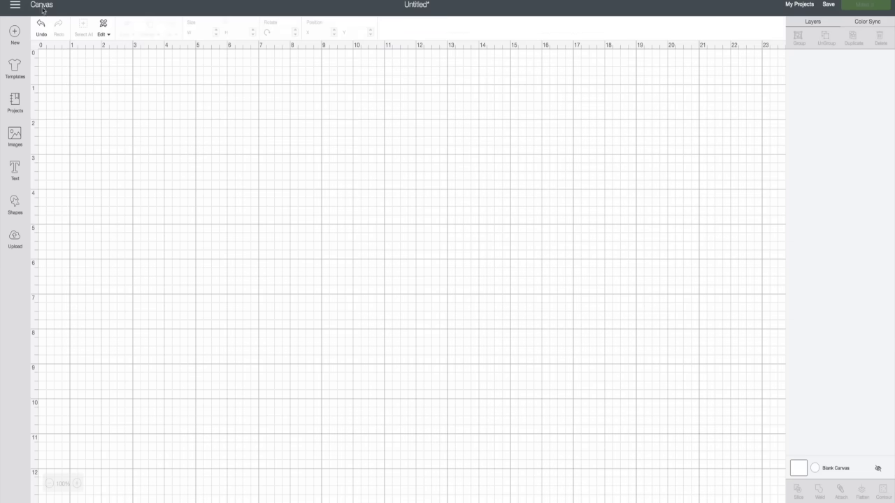
{"action": "left_click", "coordinate": [15, 6]}
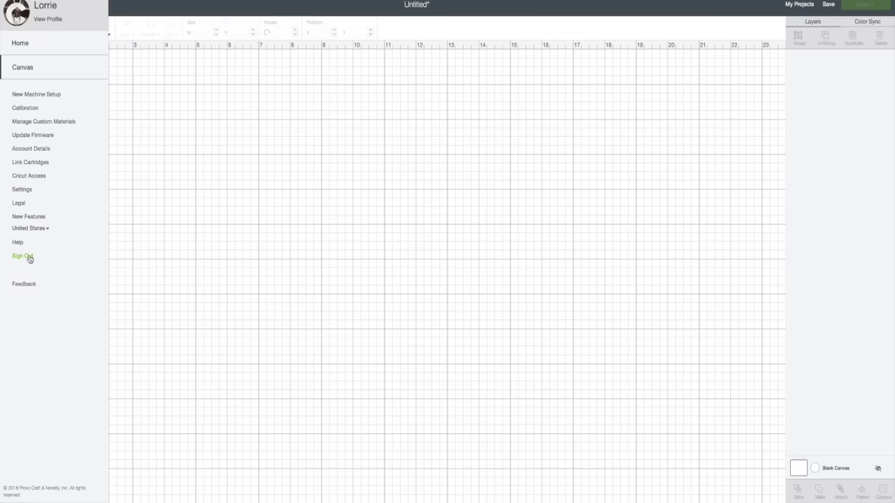
Sign out without saving, sign back in, and start a new blank project.
{"action": "left_click", "coordinate": [31, 256]}
{"action": "left_click", "coordinate": [451, 19]}
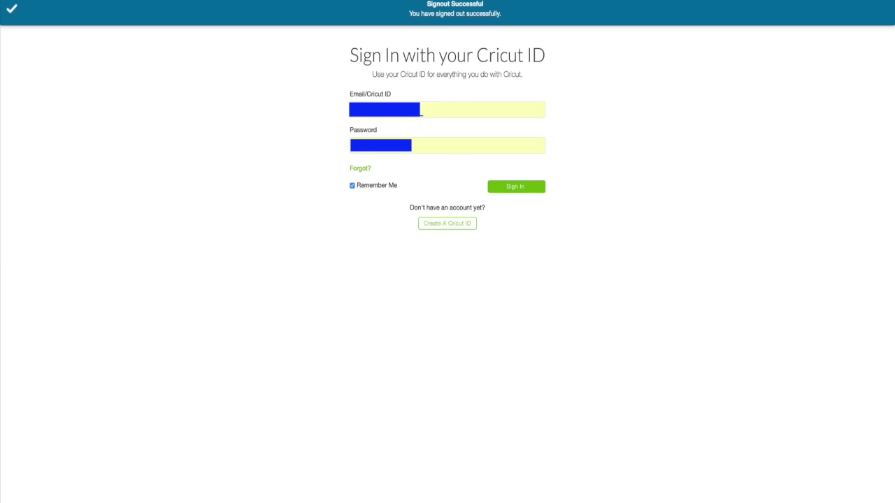
{"action": "left_click", "coordinate": [513, 189]}
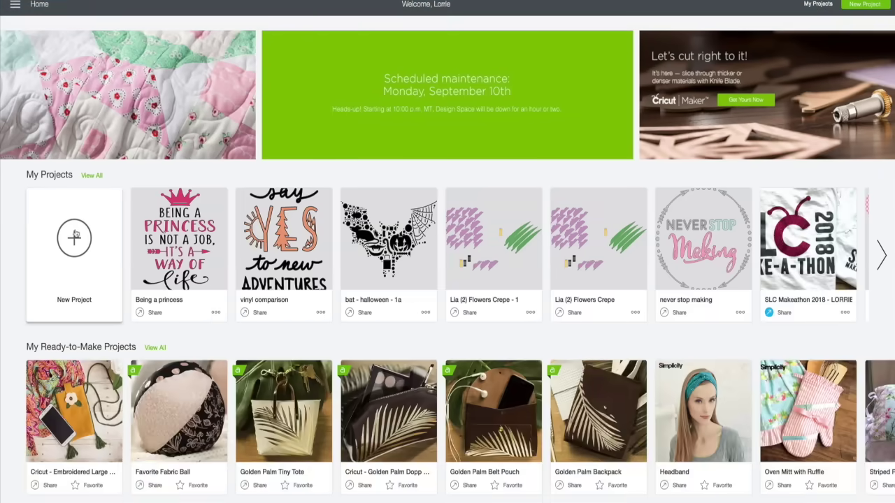
{"action": "left_click", "coordinate": [75, 236]}
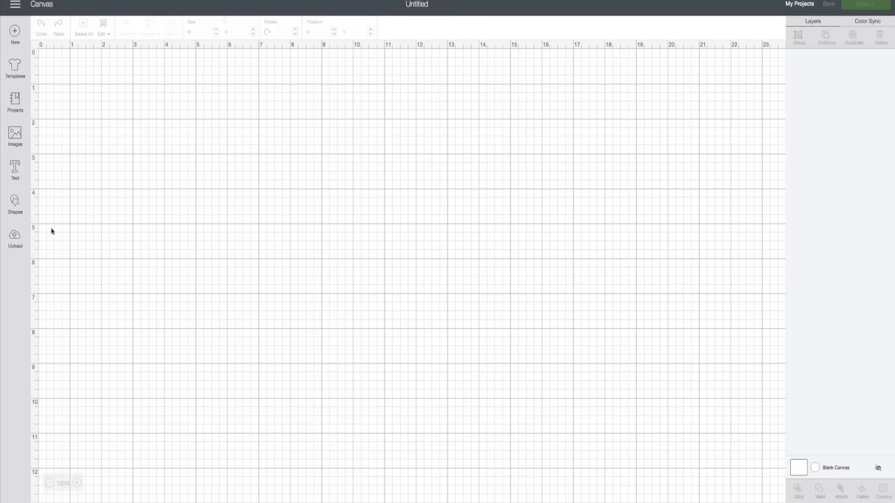
Add a text box in The Road Ahead font and type a name in it.
{"action": "left_click", "coordinate": [15, 170]}
{"action": "left_click", "coordinate": [79, 59]}
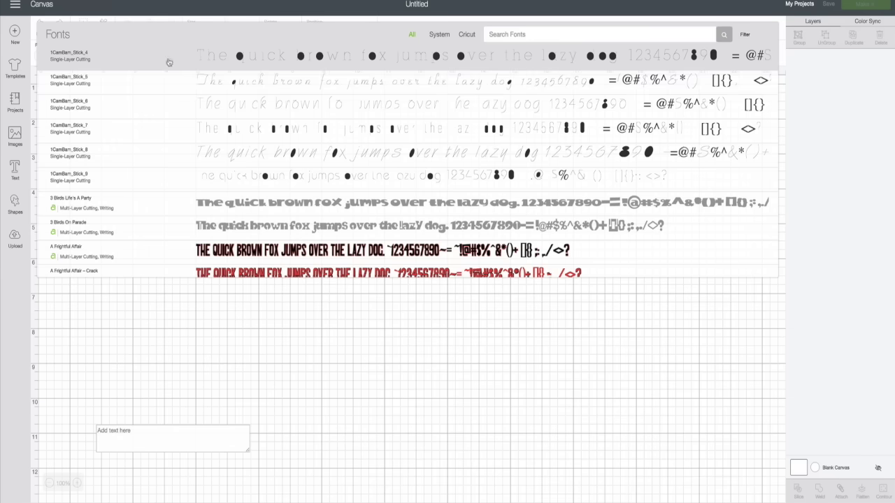
{"action": "left_click", "coordinate": [495, 34]}
{"action": "type", "text": "the road ahead"}
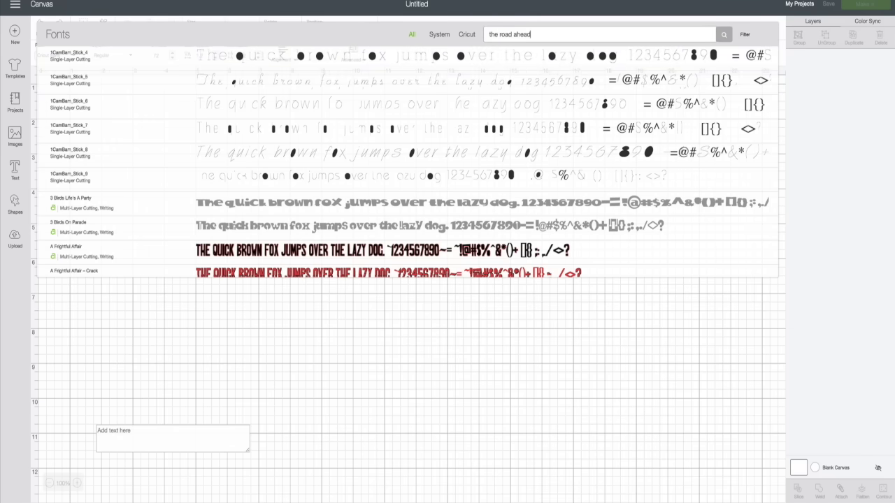
{"action": "left_click", "coordinate": [357, 61]}
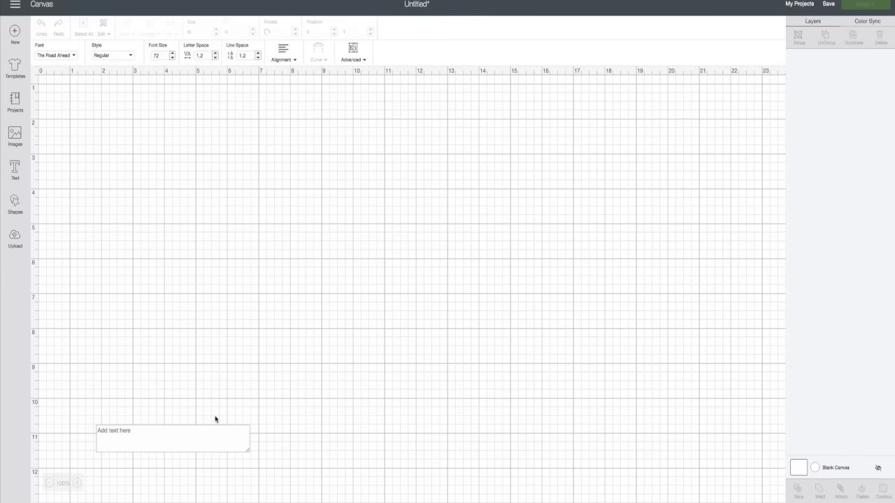
{"action": "left_click", "coordinate": [143, 436]}
{"action": "type", "text": "Lorrie"}
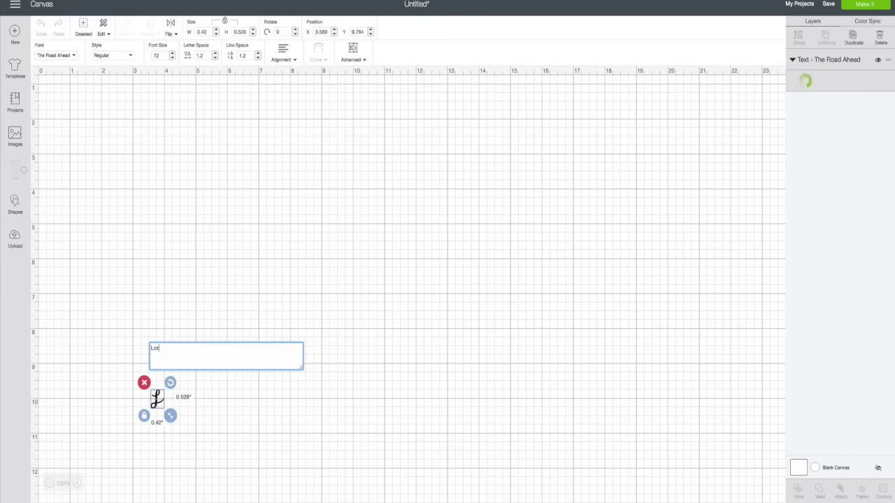